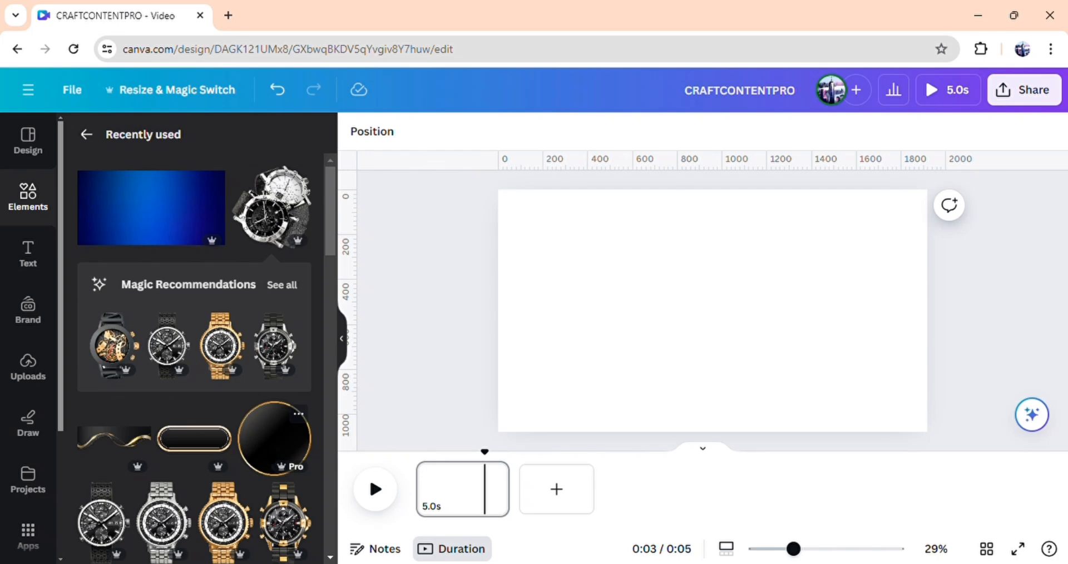
# Add the blue gradient image from the recently used elements and set it as the page background.
pyautogui.click(147, 214)
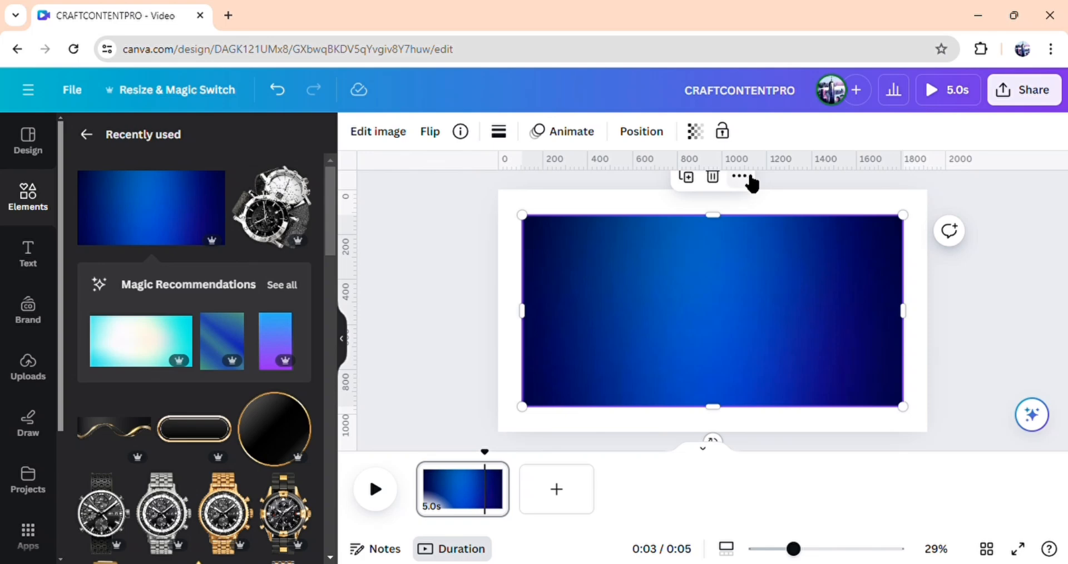
pyautogui.click(749, 176)
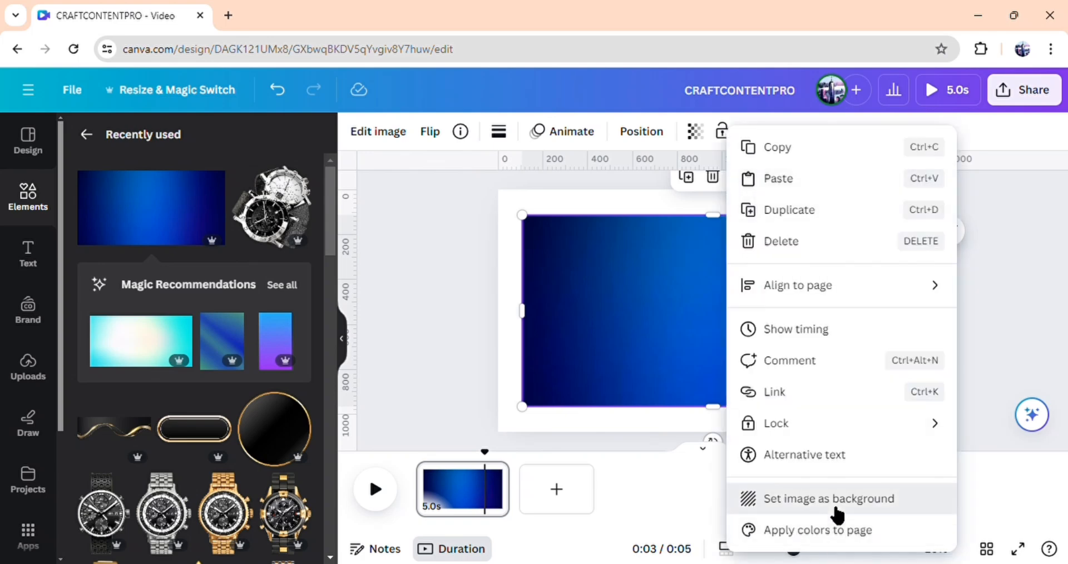
pyautogui.click(829, 498)
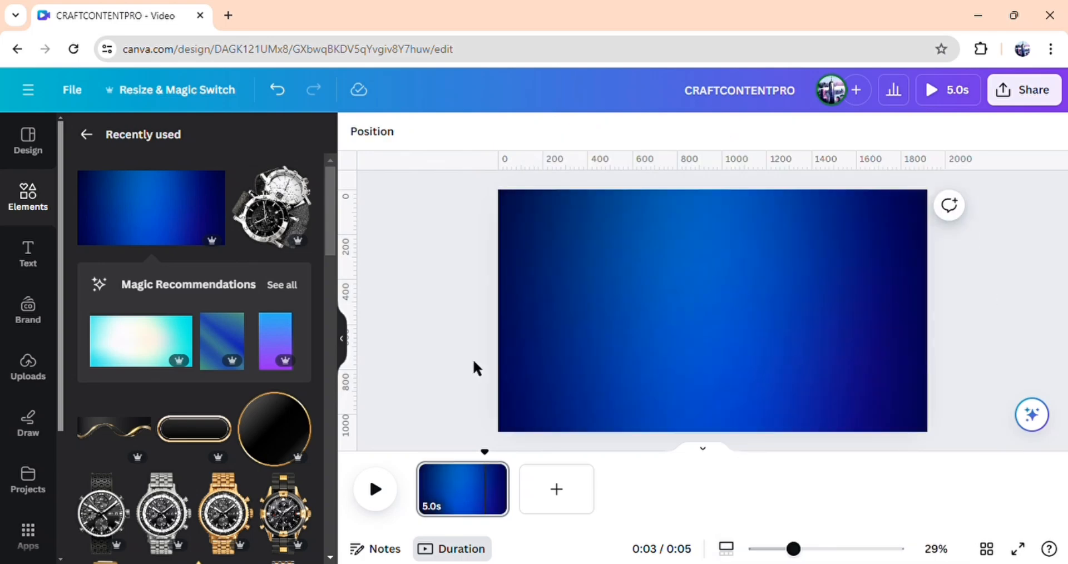
# Add the gold-rimmed black circle and a plain circle shape over it, setting the plain circle's transparency to 0.
pyautogui.click(274, 428)
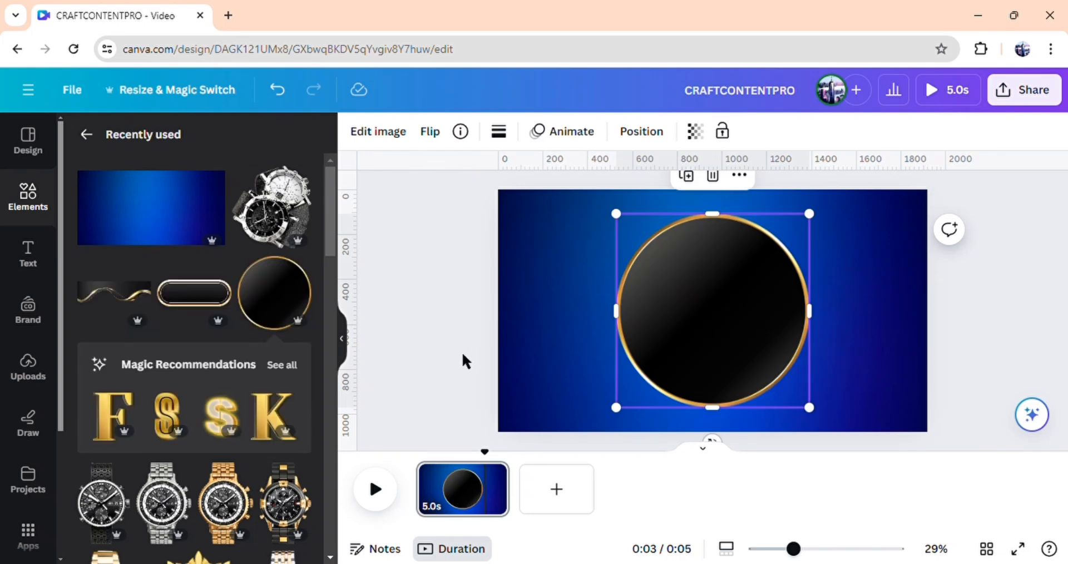
pyautogui.press('c')
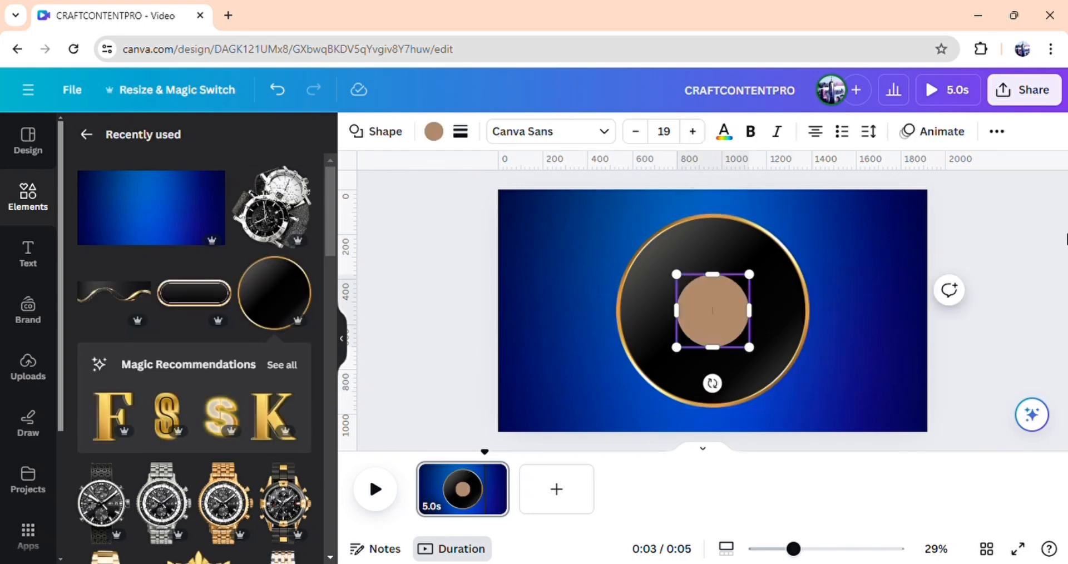
pyautogui.click(997, 132)
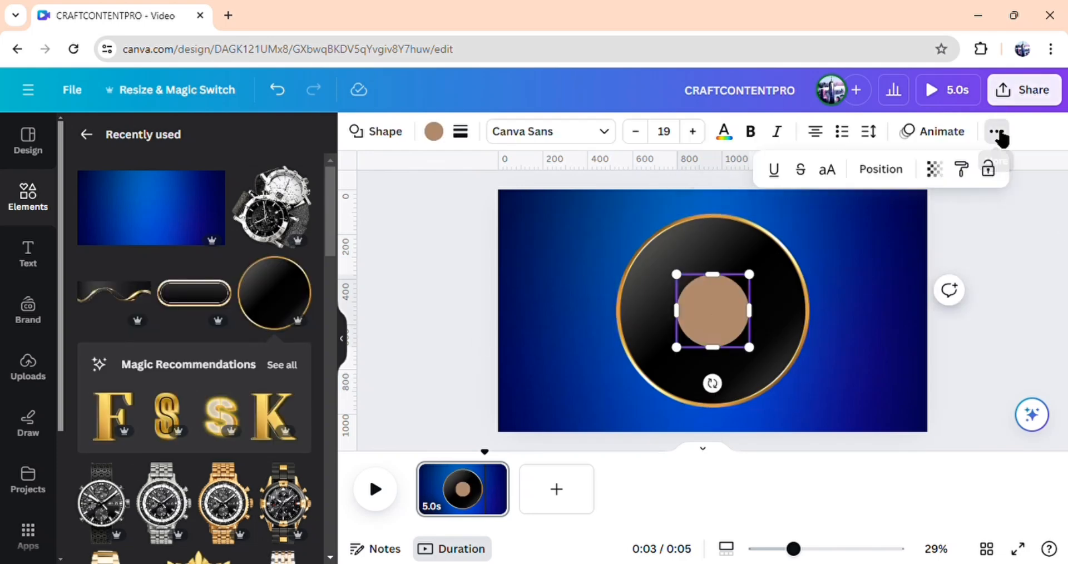
pyautogui.click(946, 172)
pyautogui.moveTo(894, 233); pyautogui.dragTo(739, 230)
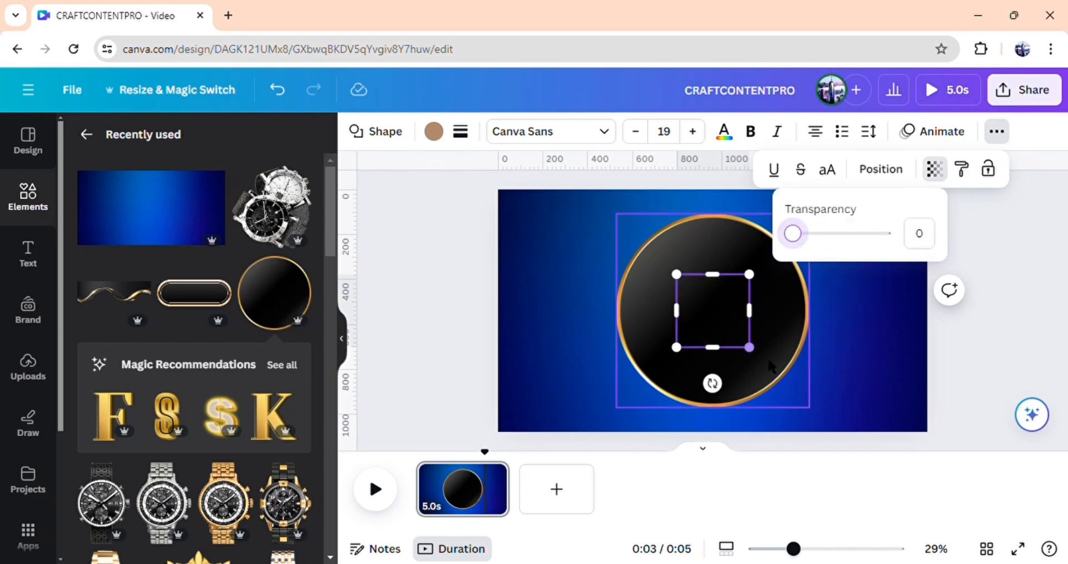
# Enlarge the invisible circle slightly and place it across the right edge of the gold-rimmed black circle.
pyautogui.click(758, 353)
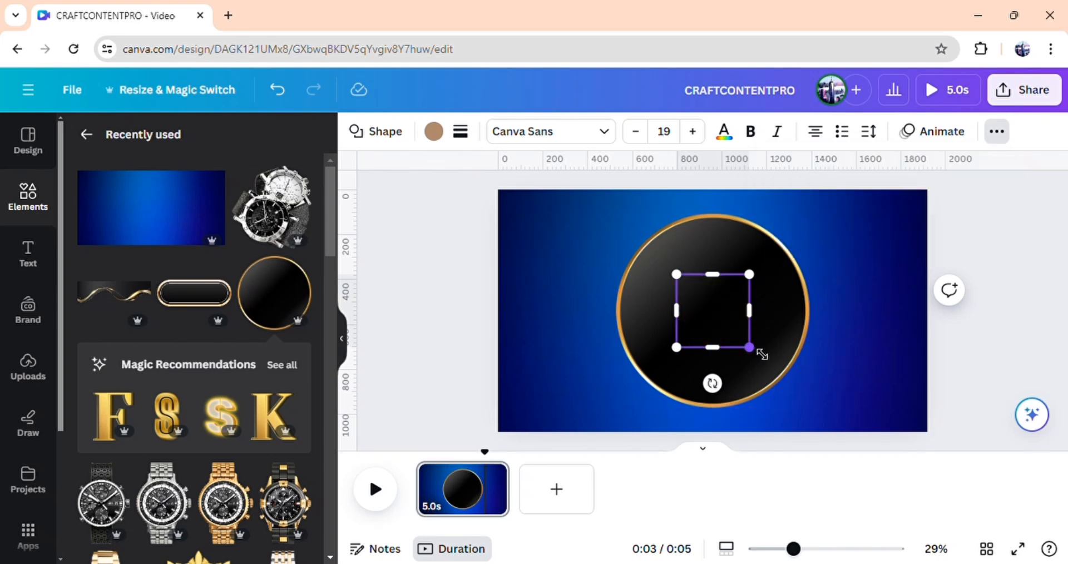
pyautogui.click(1011, 353)
pyautogui.moveTo(721, 319); pyautogui.dragTo(809, 317)
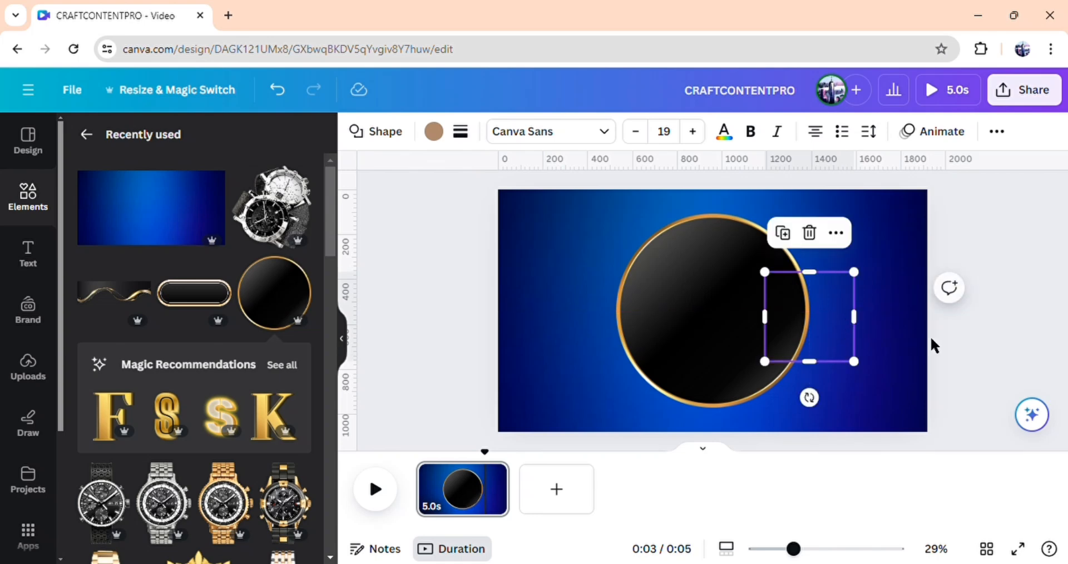
# Group the invisible circle with the gold-rimmed circle and move the group mostly off the page's left edge.
pyautogui.keyDown('shift'); pyautogui.click(696, 285); pyautogui.keyUp('shift')
pyautogui.click(714, 183)
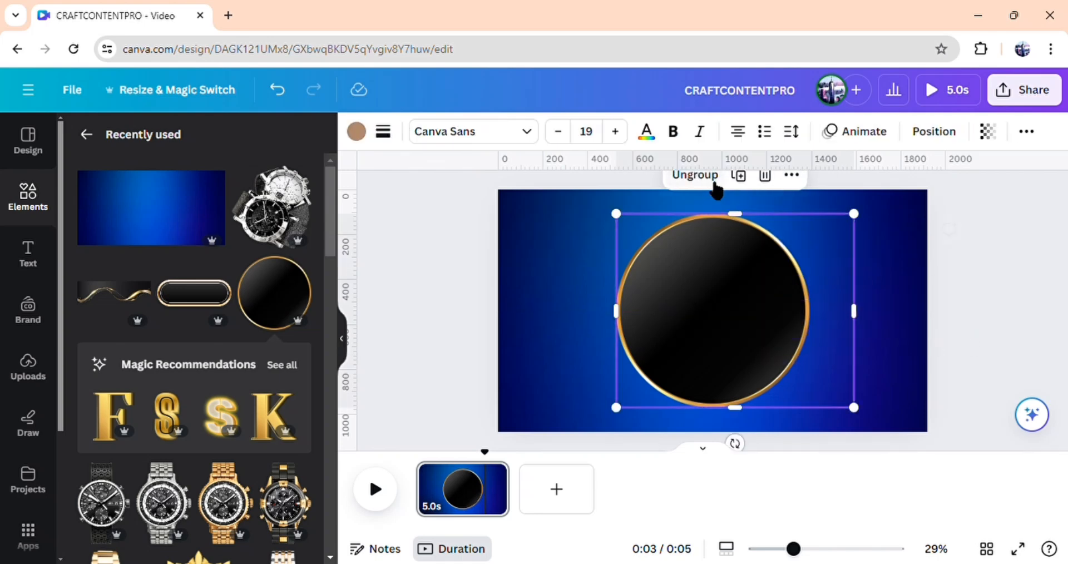
pyautogui.moveTo(795, 345); pyautogui.dragTo(495, 338)
pyautogui.click(1004, 350)
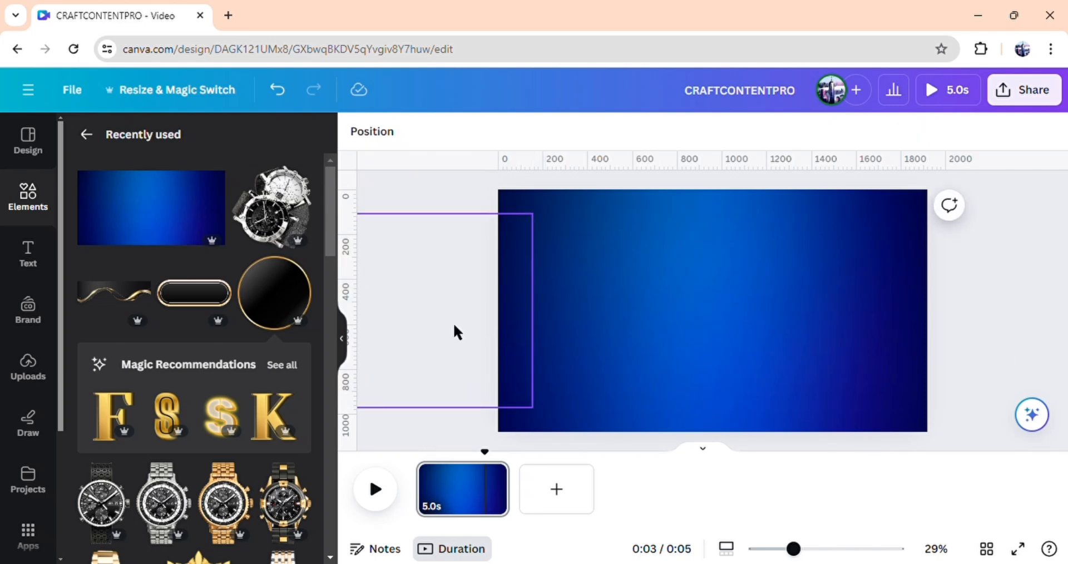
# Add the gold-framed black pill shape, shrink it to about 1000 px wide and place it near the page's middle.
pyautogui.click(198, 297)
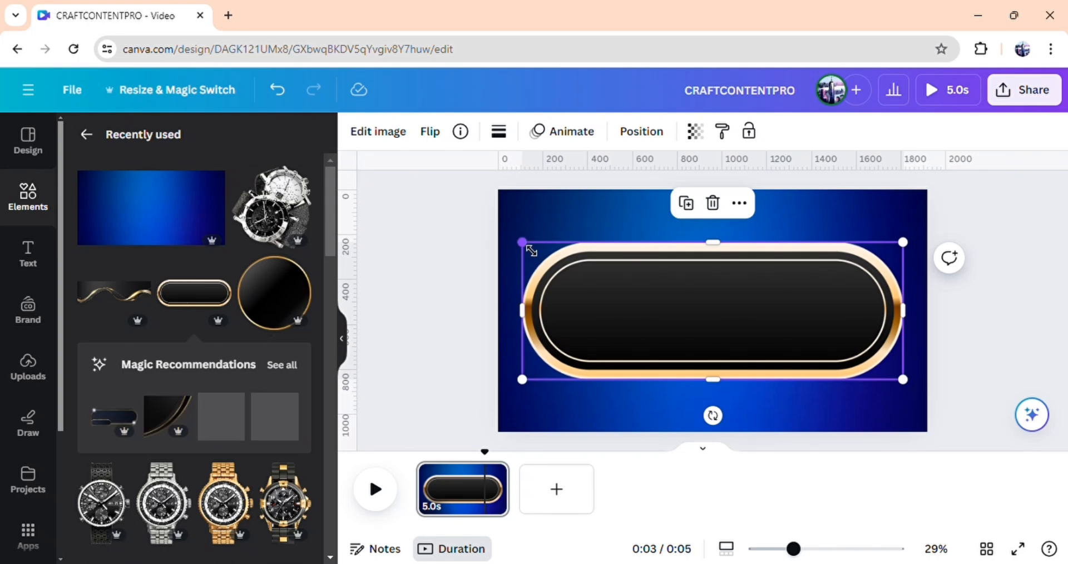
pyautogui.moveTo(531, 251); pyautogui.dragTo(688, 306)
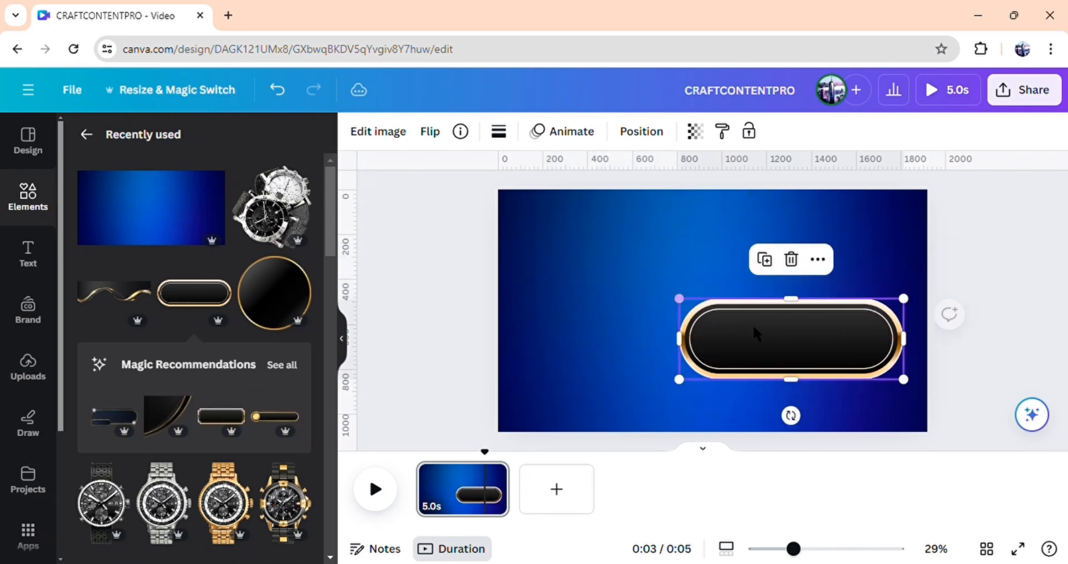
pyautogui.moveTo(753, 325); pyautogui.dragTo(713, 313)
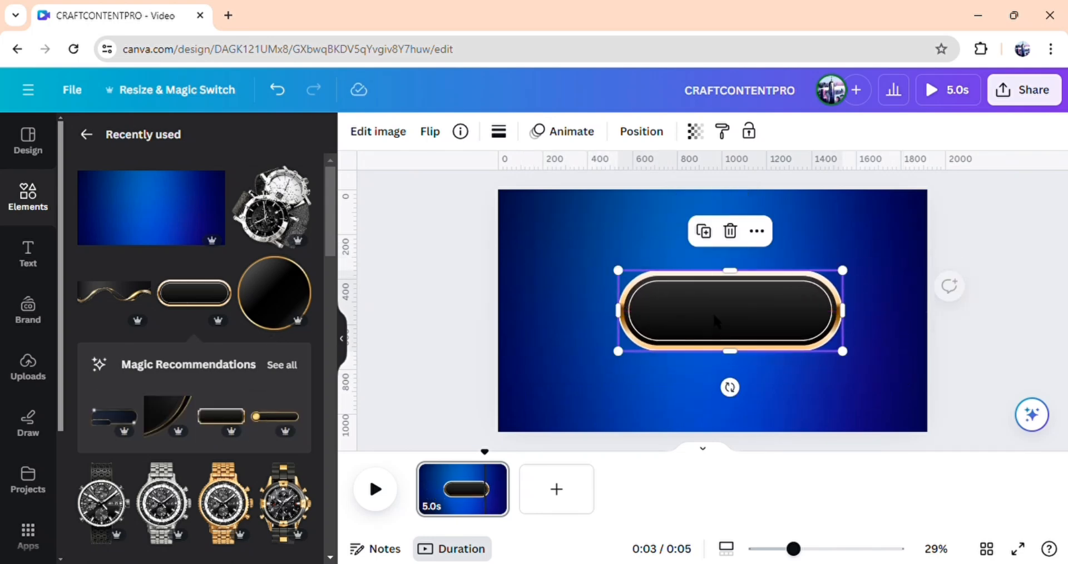
pyautogui.click(1016, 368)
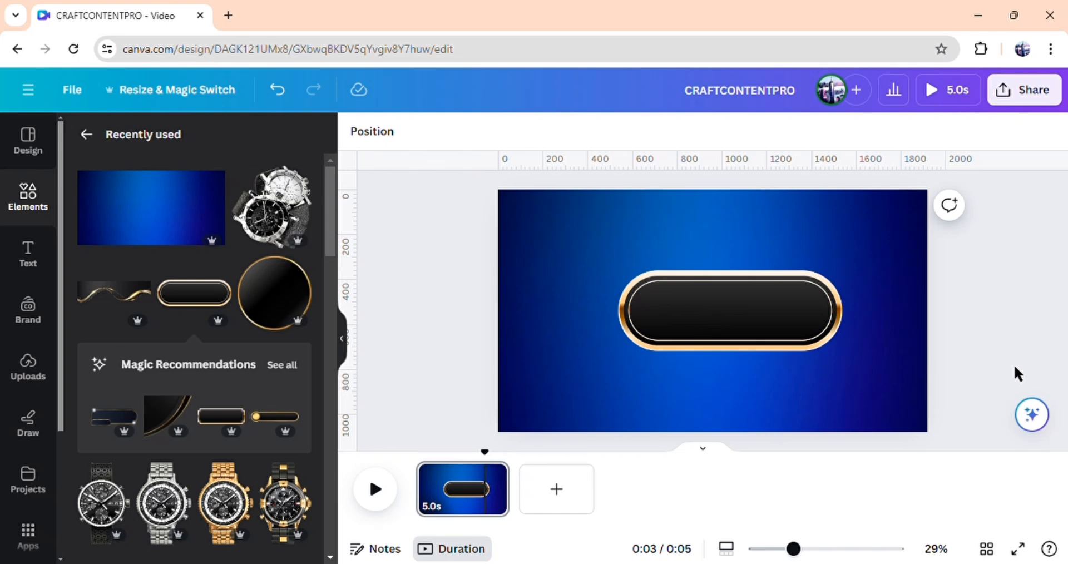
# Add a horizontal line with a line weight of 17 and place it along the pill's bottom edge.
pyautogui.press('l')
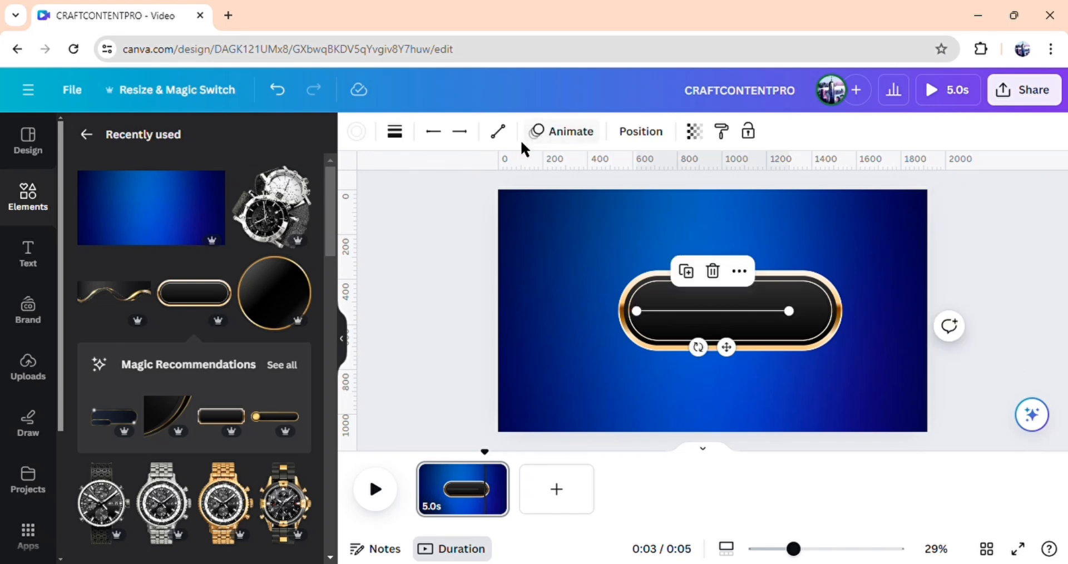
pyautogui.click(396, 133)
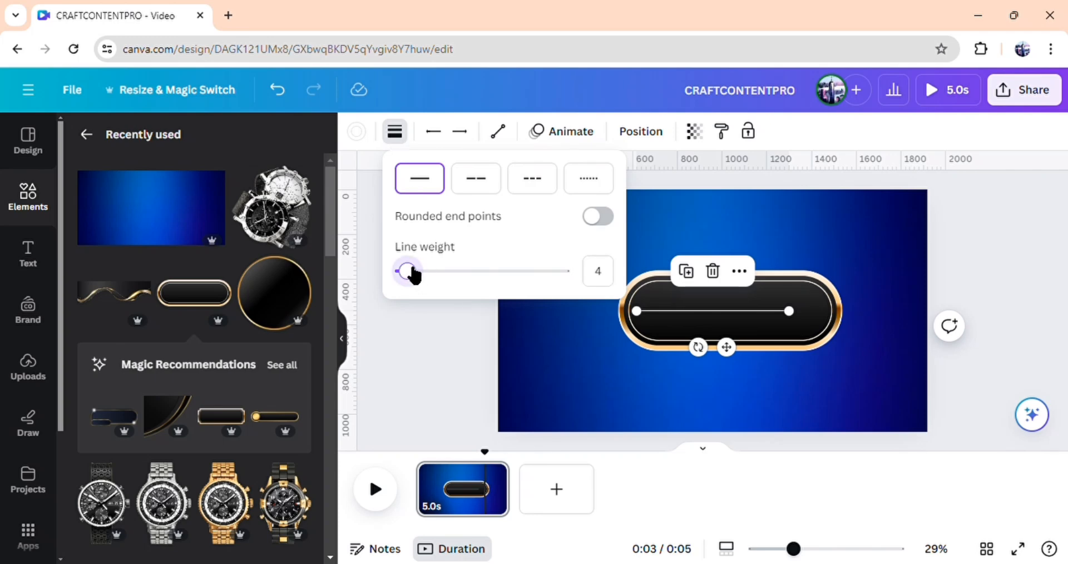
pyautogui.moveTo(414, 273); pyautogui.dragTo(435, 272)
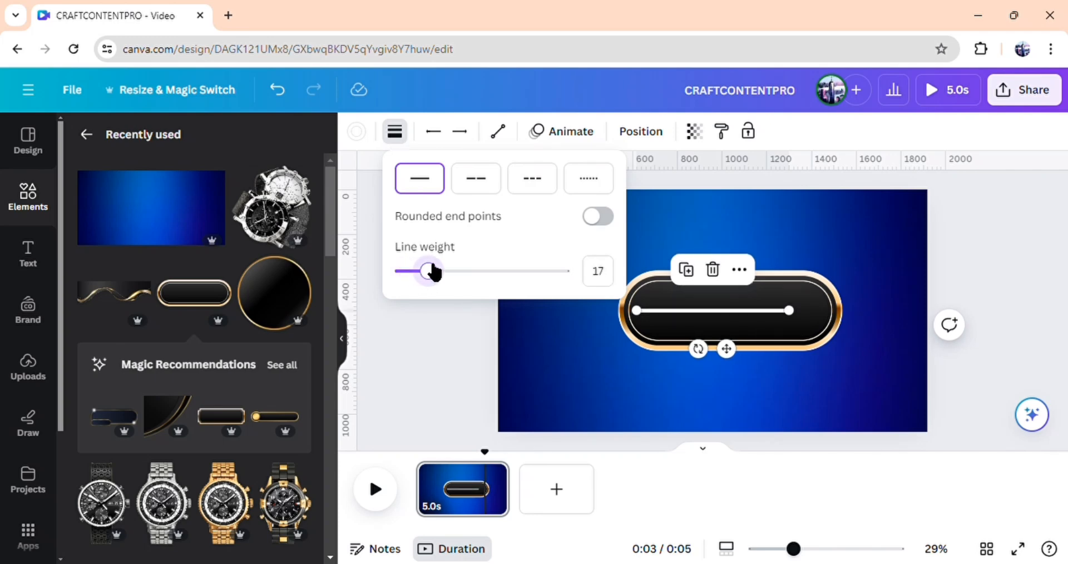
pyautogui.moveTo(746, 358); pyautogui.dragTo(762, 401)
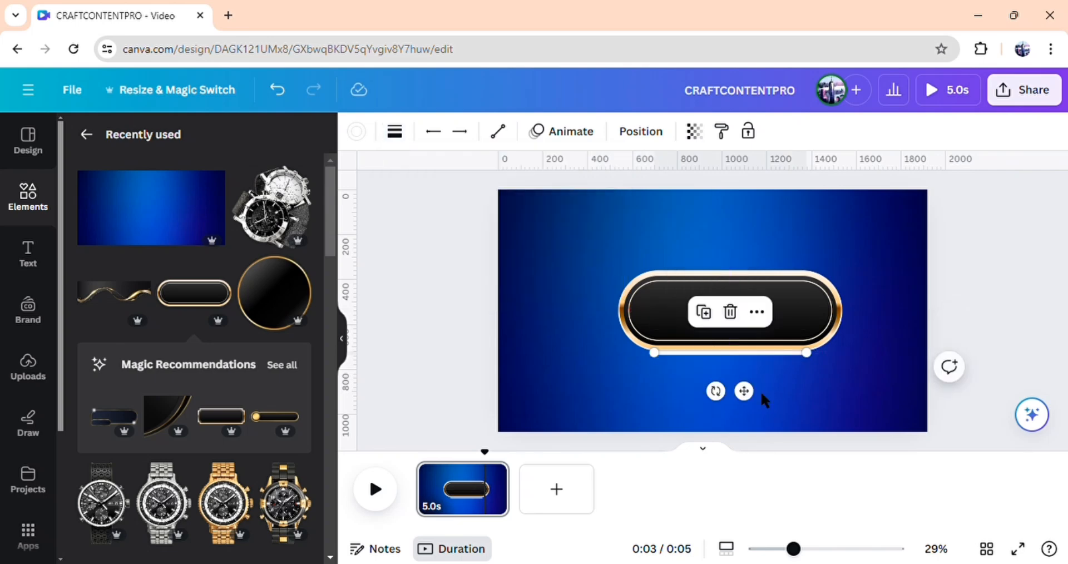
# Colour the line bright red and move the gold-framed pill up slightly to leave a gap above the line.
pyautogui.click(358, 134)
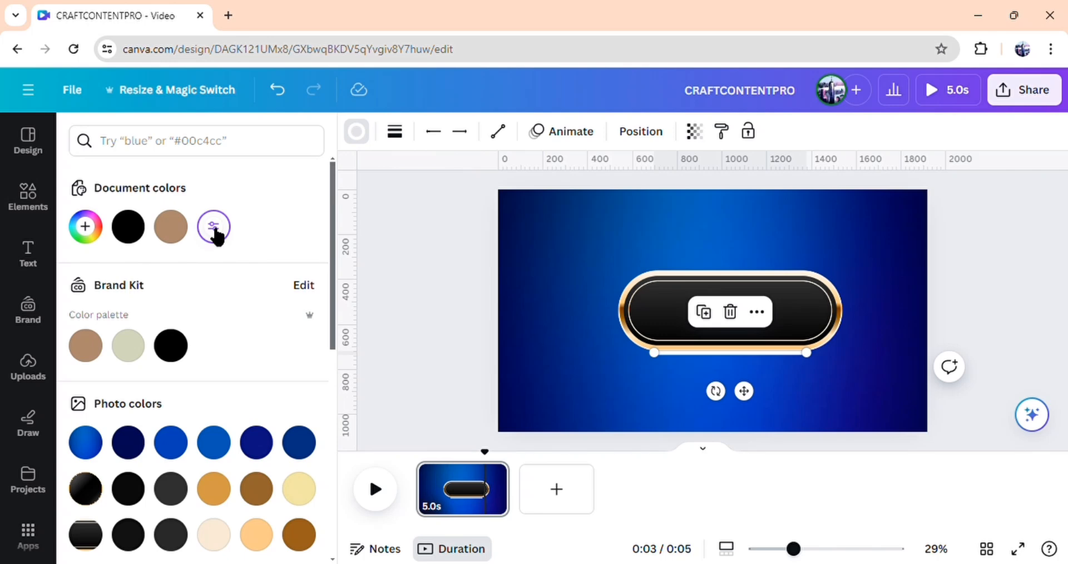
pyautogui.click(215, 232)
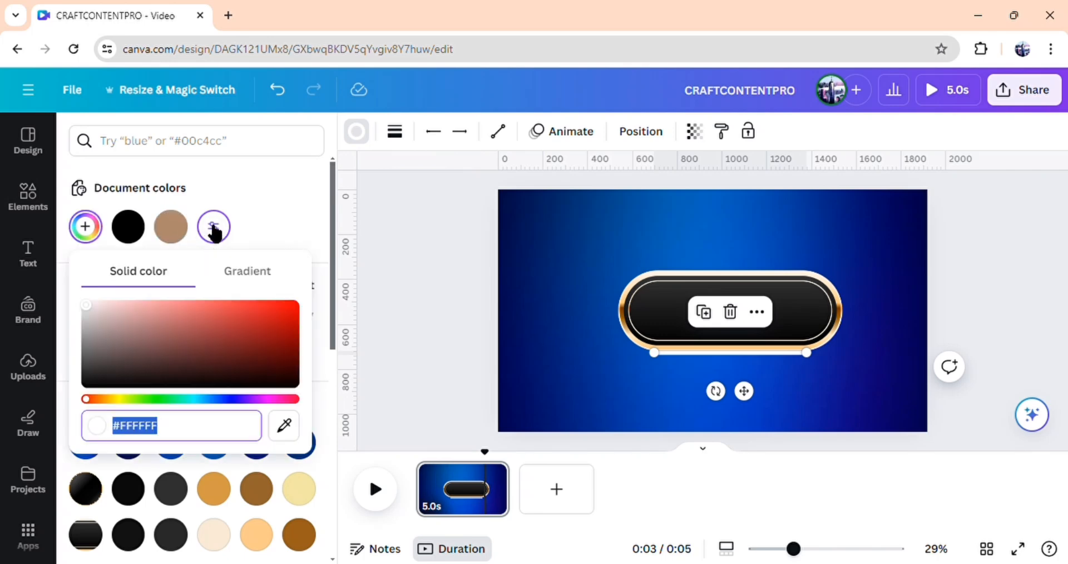
pyautogui.moveTo(274, 309); pyautogui.dragTo(294, 305)
pyautogui.click(401, 290)
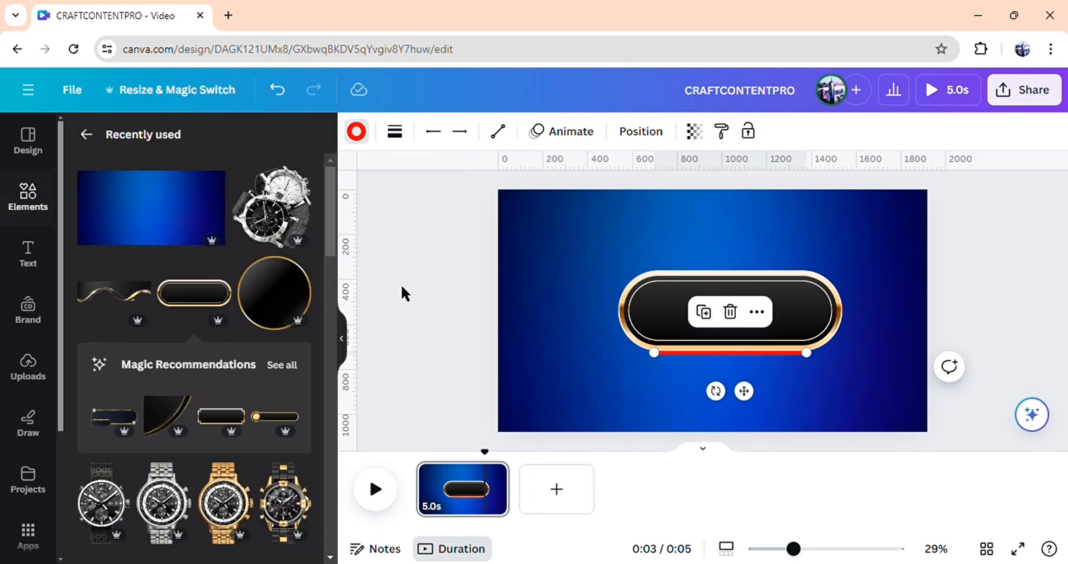
pyautogui.click(710, 313)
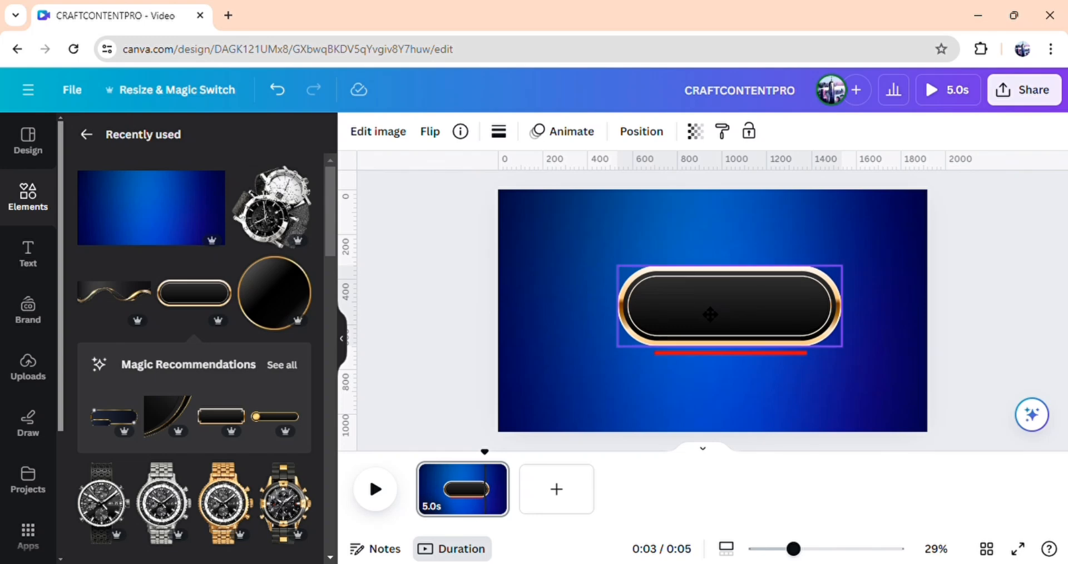
pyautogui.click(442, 343)
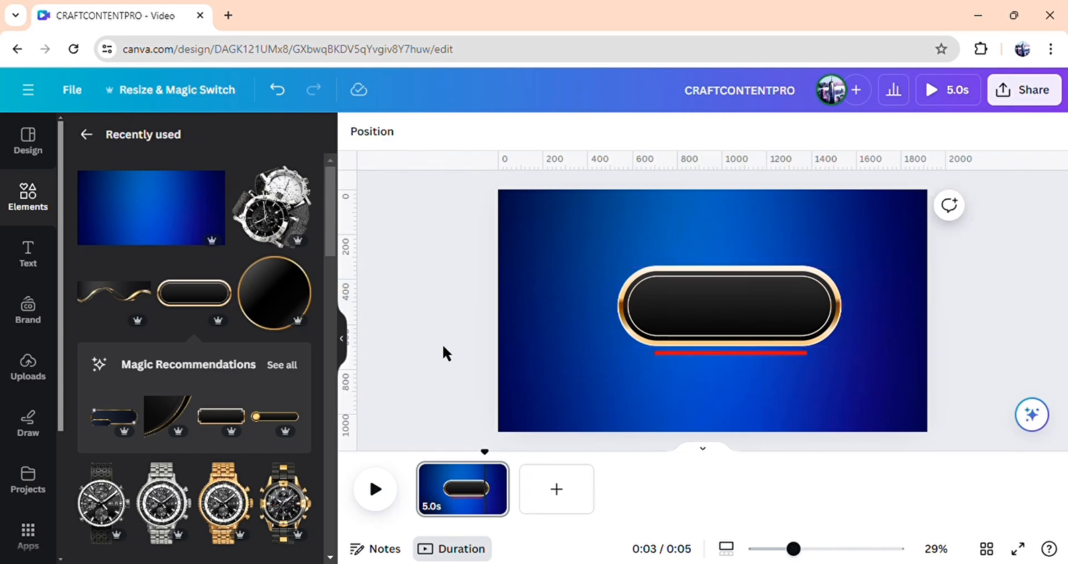
# Add a heading over the pill with the text "$199.99".
pyautogui.click(45, 261)
pyautogui.click(168, 334)
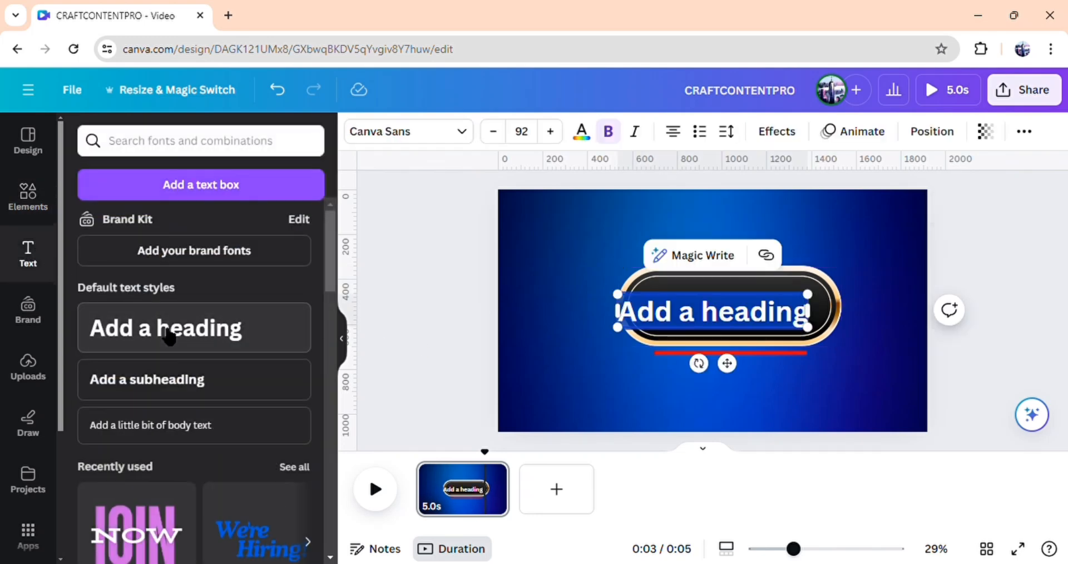
pyautogui.write('$')
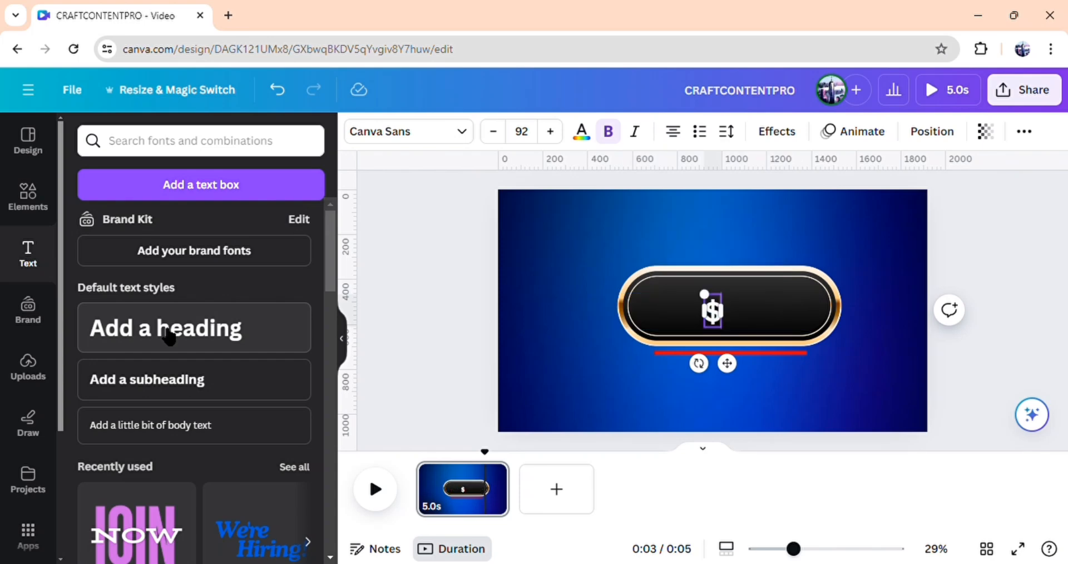
pyautogui.write('1')
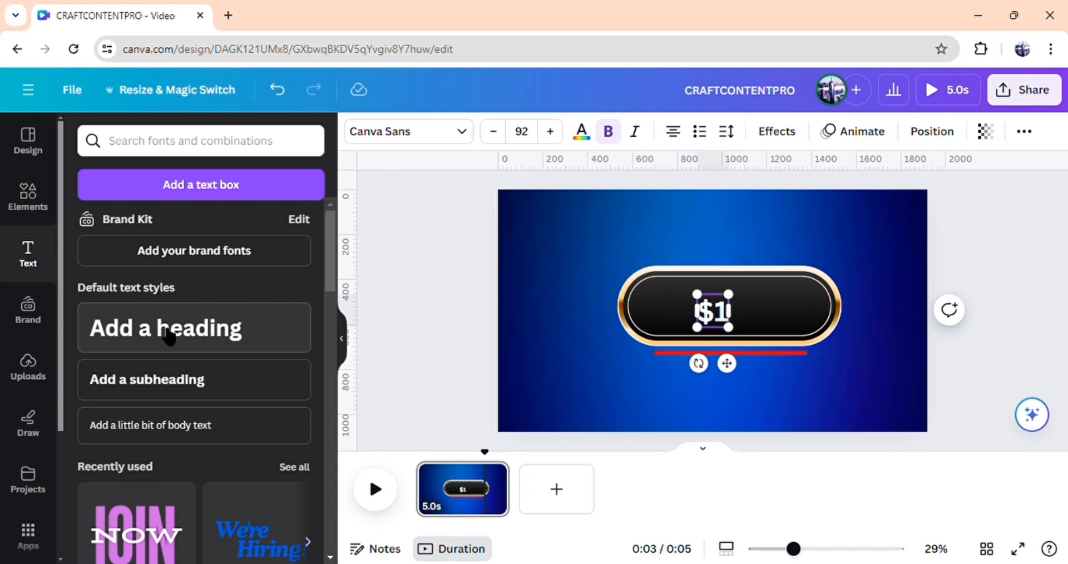
pyautogui.write('99.99')
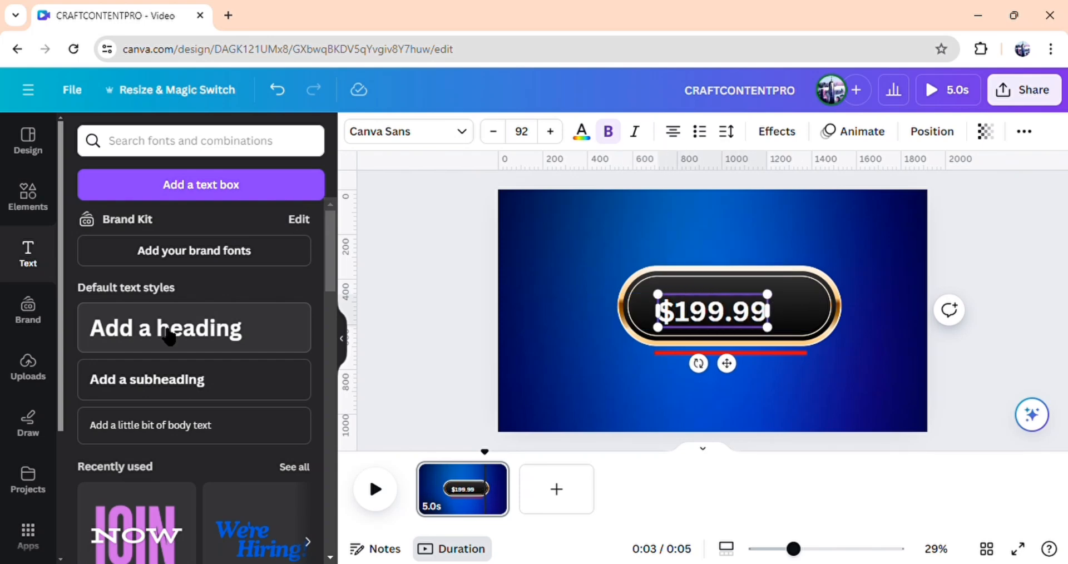
# Set the price text's font to Hey Gotcha! and widen its letter spacing.
pyautogui.click(388, 143)
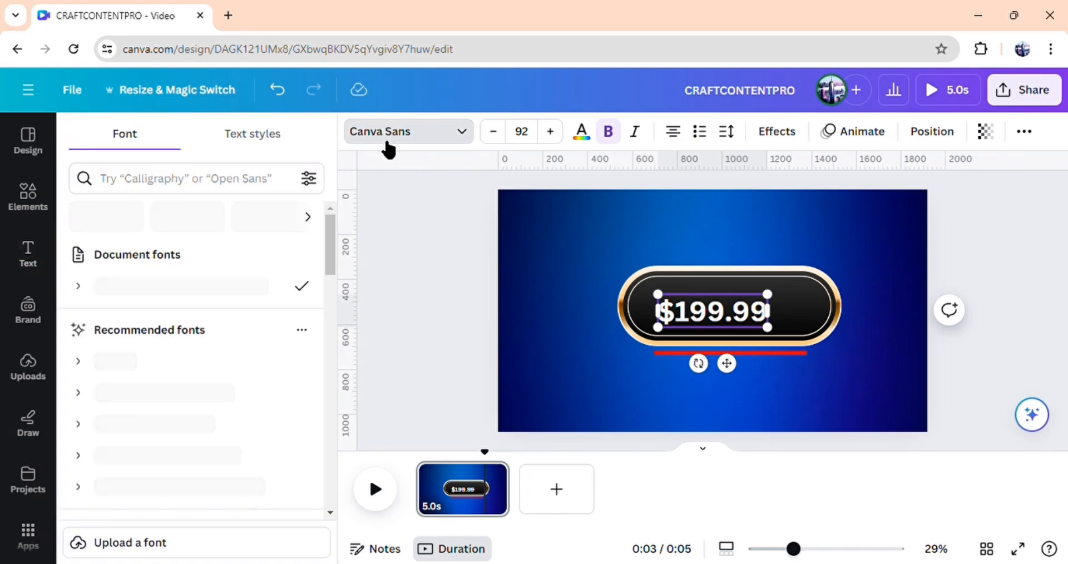
pyautogui.scroll(-2, 194, 373)
pyautogui.scroll(-2, 195, 381)
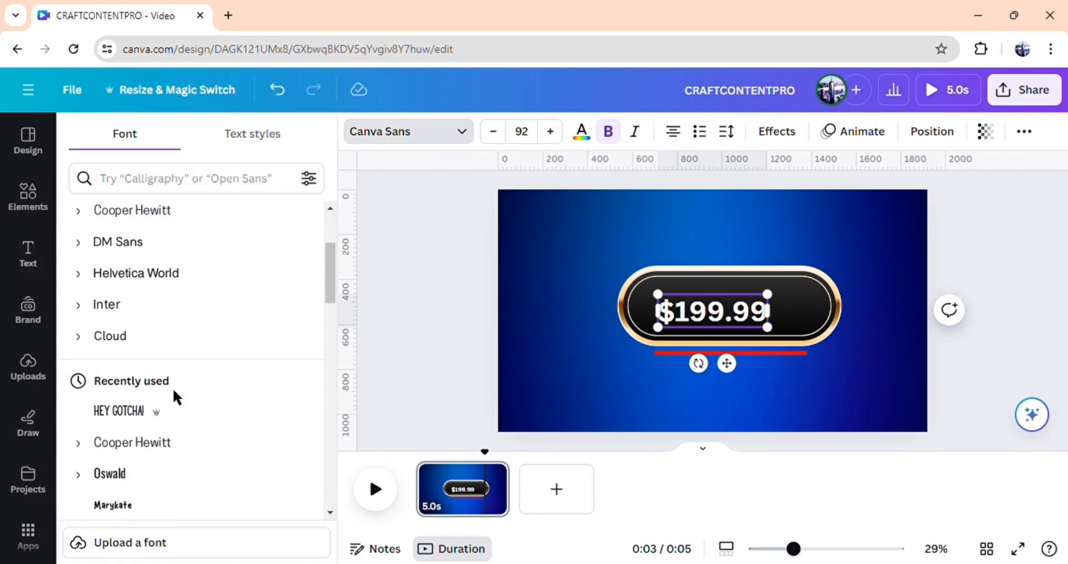
pyautogui.click(153, 412)
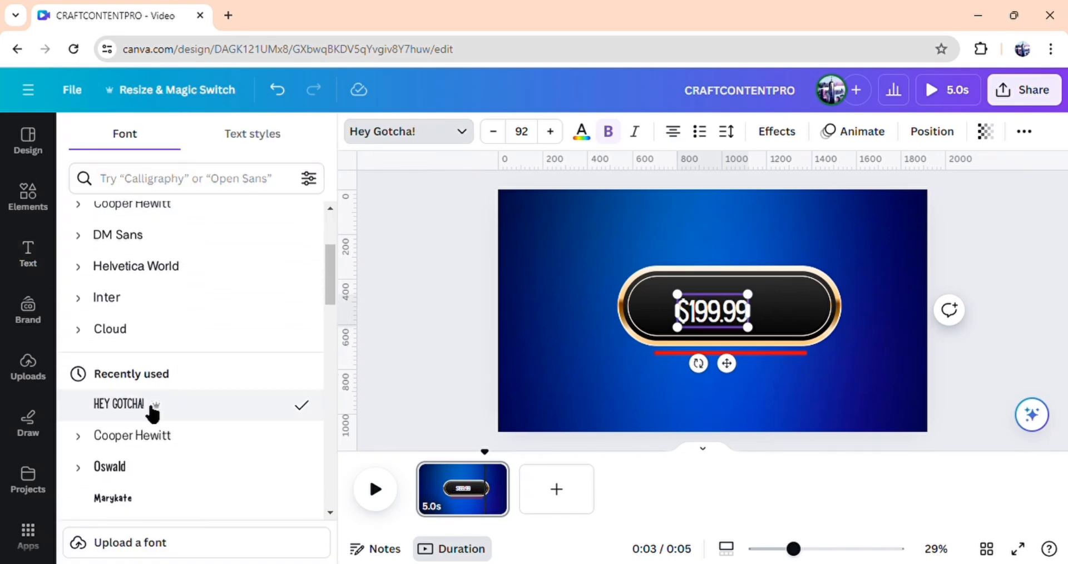
pyautogui.click(726, 132)
pyautogui.moveTo(760, 192); pyautogui.dragTo(803, 198)
pyautogui.click(493, 327)
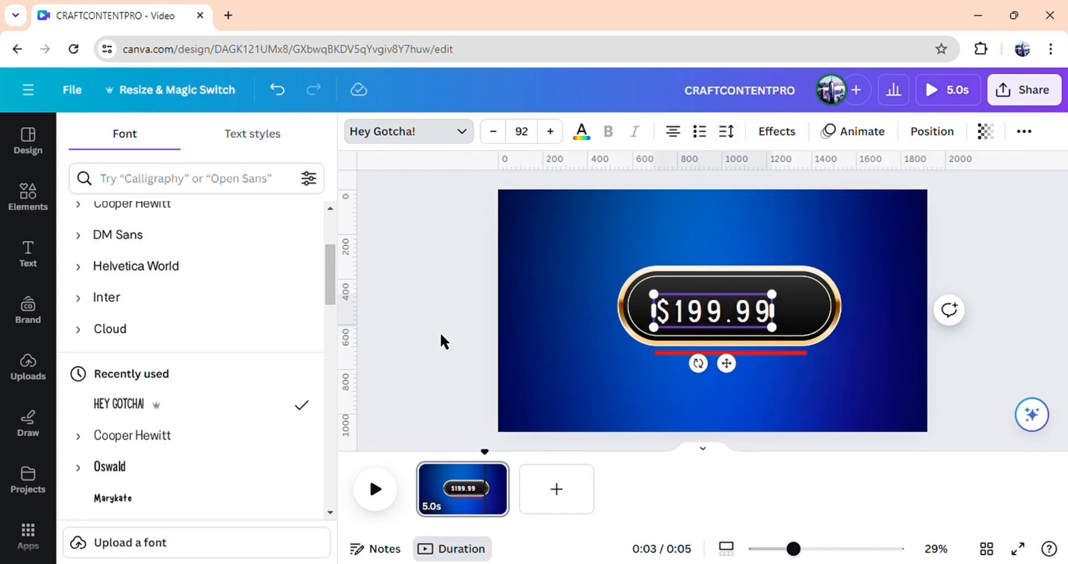
# Enlarge the price text to font size 102 and centre it inside the gold-framed pill.
pyautogui.moveTo(784, 341)
pyautogui.mouseDown()
pyautogui.moveTo(796, 341)
pyautogui.moveTo(776, 324)
pyautogui.mouseUp()
pyautogui.click(946, 353)
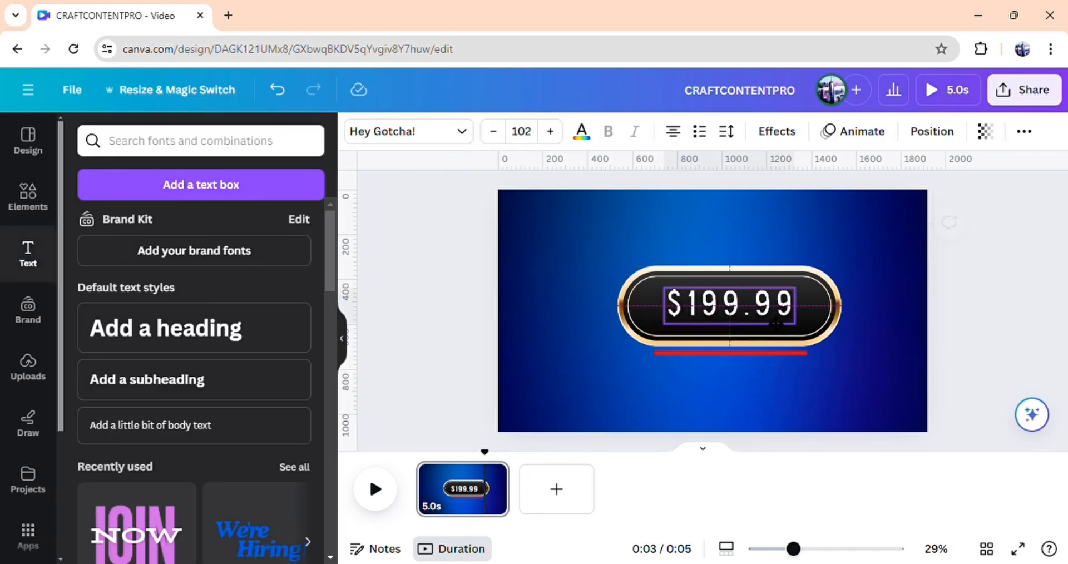
pyautogui.click(1002, 352)
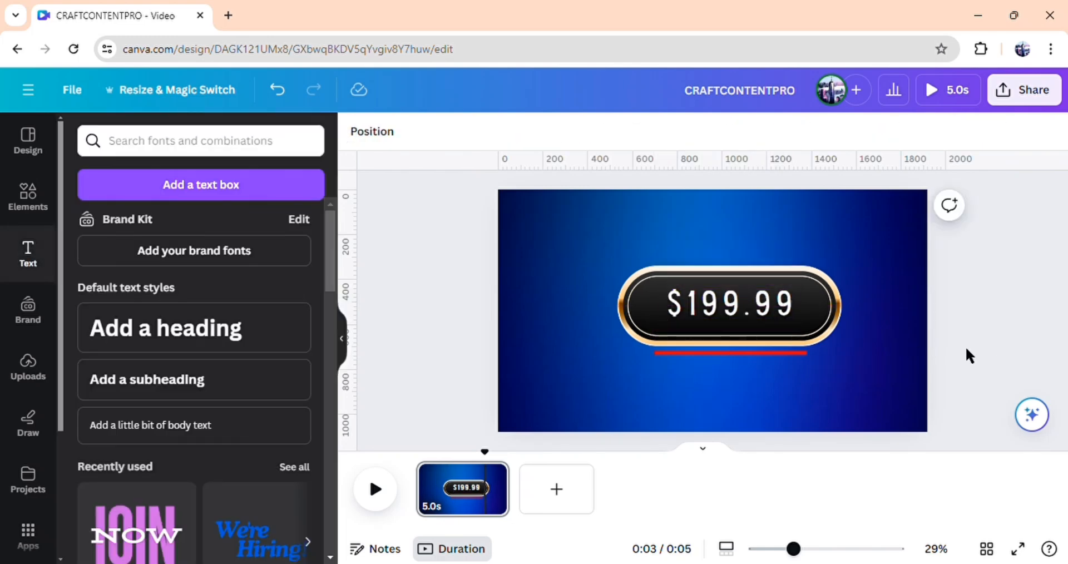
# Add a circle over the price badge, make it fully transparent and enlarge it slightly, and place it across the gold-framed pill's left end.
pyautogui.press('c')
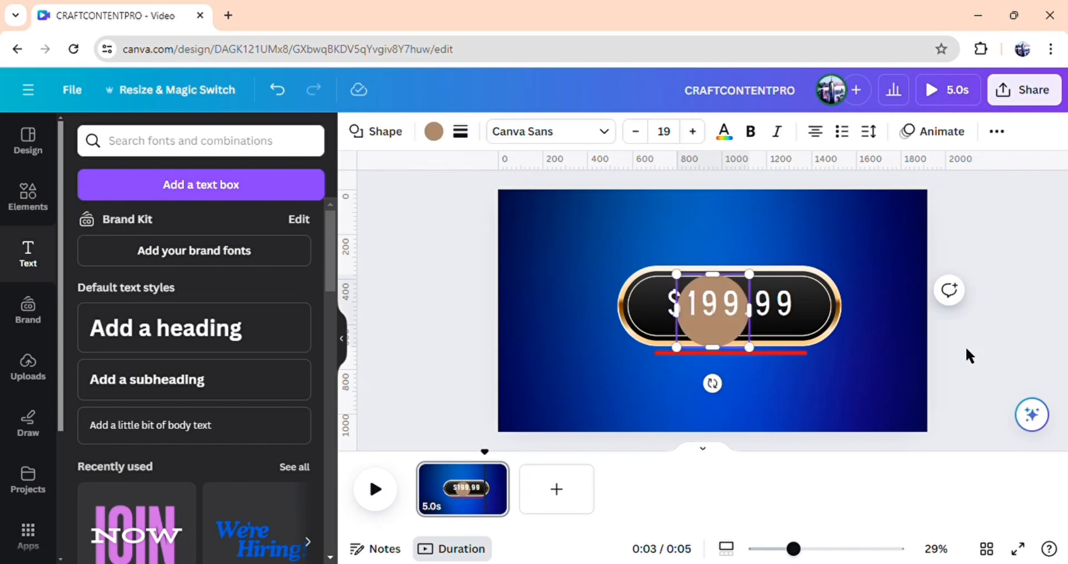
pyautogui.click(1000, 136)
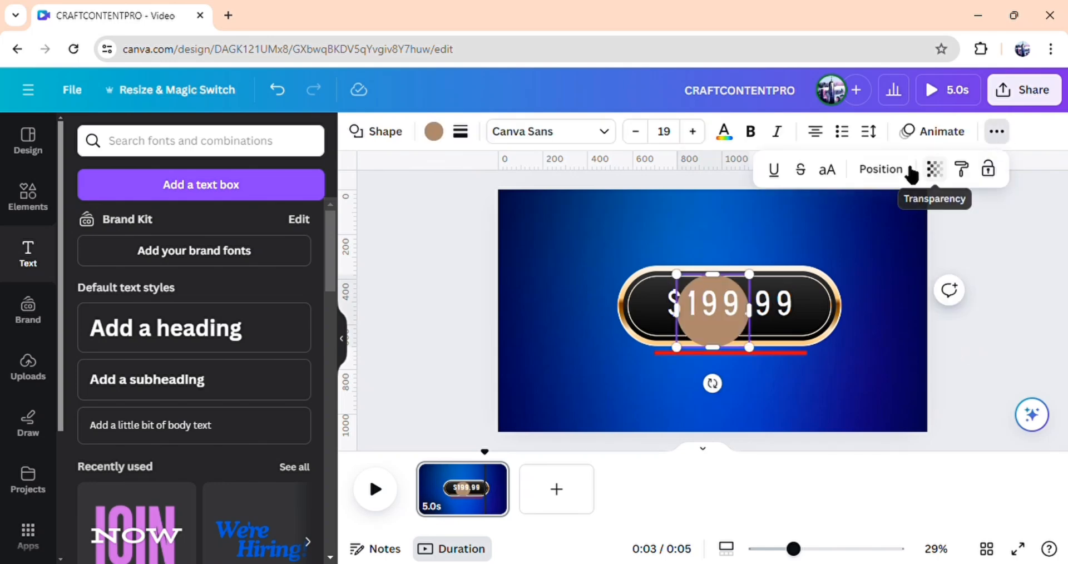
pyautogui.click(937, 171)
pyautogui.moveTo(893, 239); pyautogui.dragTo(677, 279)
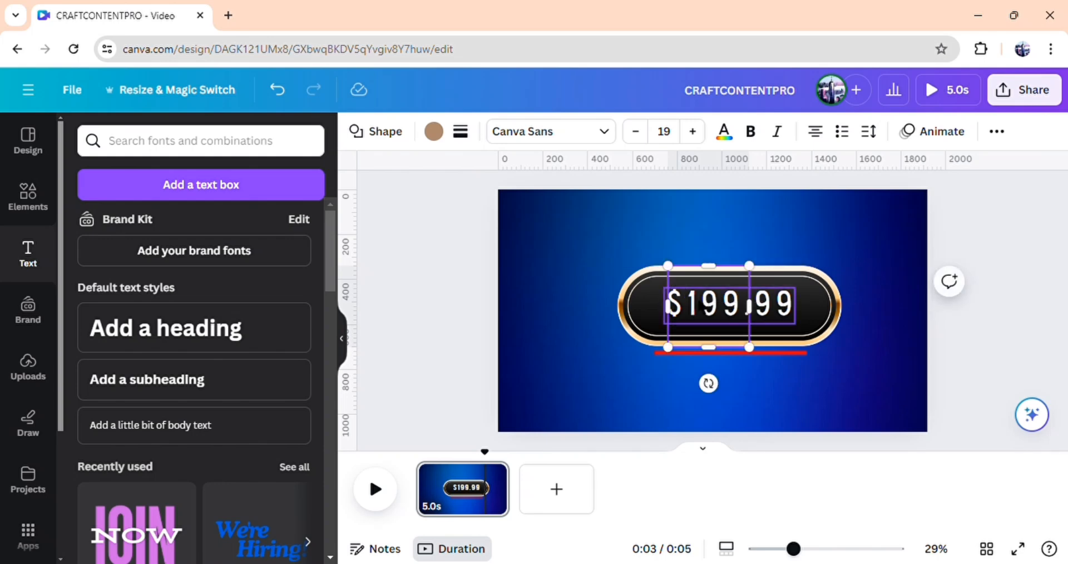
pyautogui.click(913, 325)
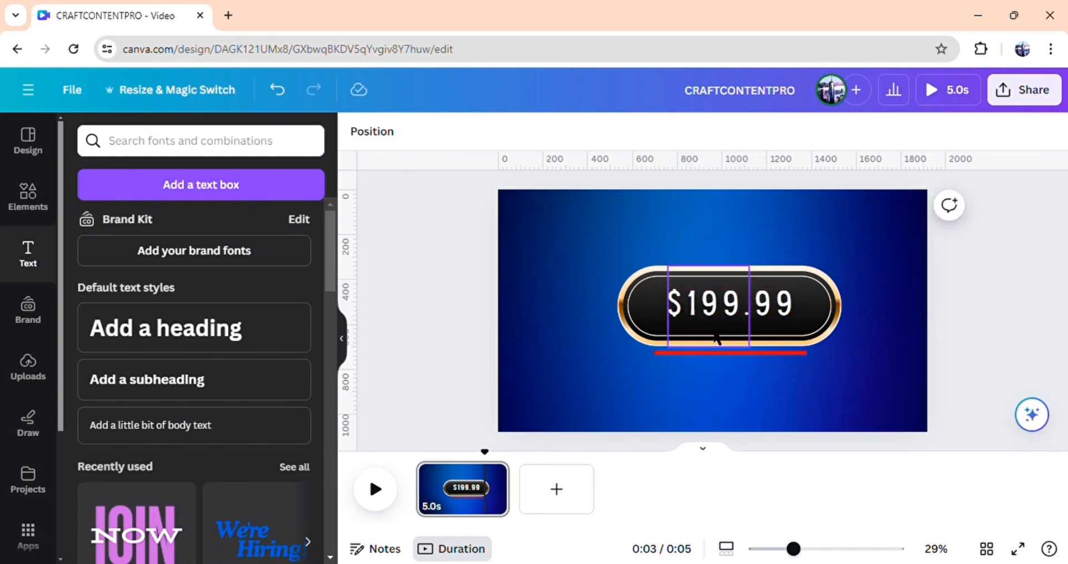
pyautogui.moveTo(724, 341); pyautogui.dragTo(639, 342)
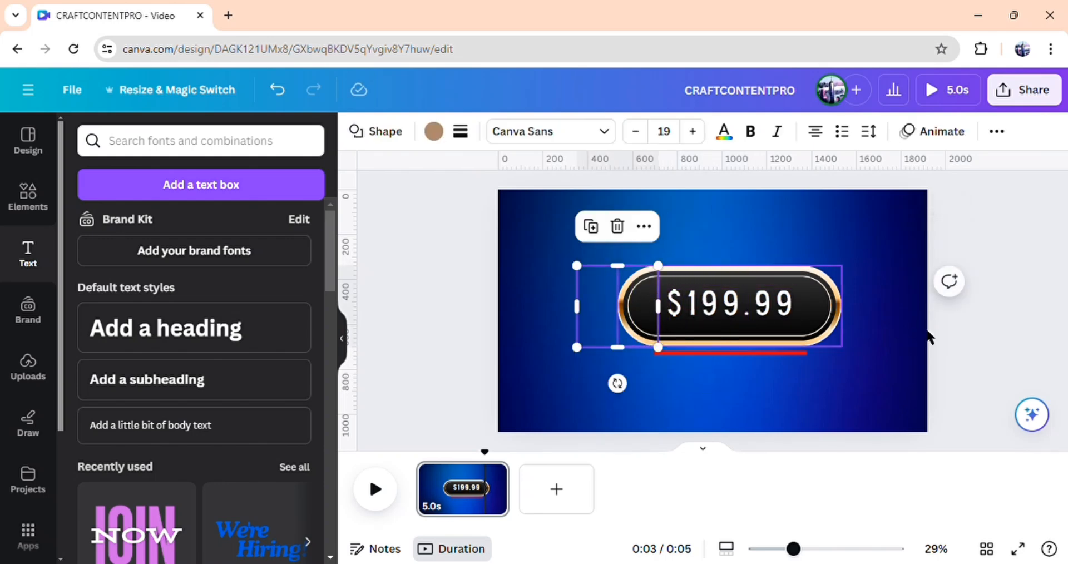
# Group the pill, price text, red line and transparent circle, shrink the group and move it off the page's right edge.
pyautogui.moveTo(908, 366); pyautogui.dragTo(627, 255)
pyautogui.click(723, 227)
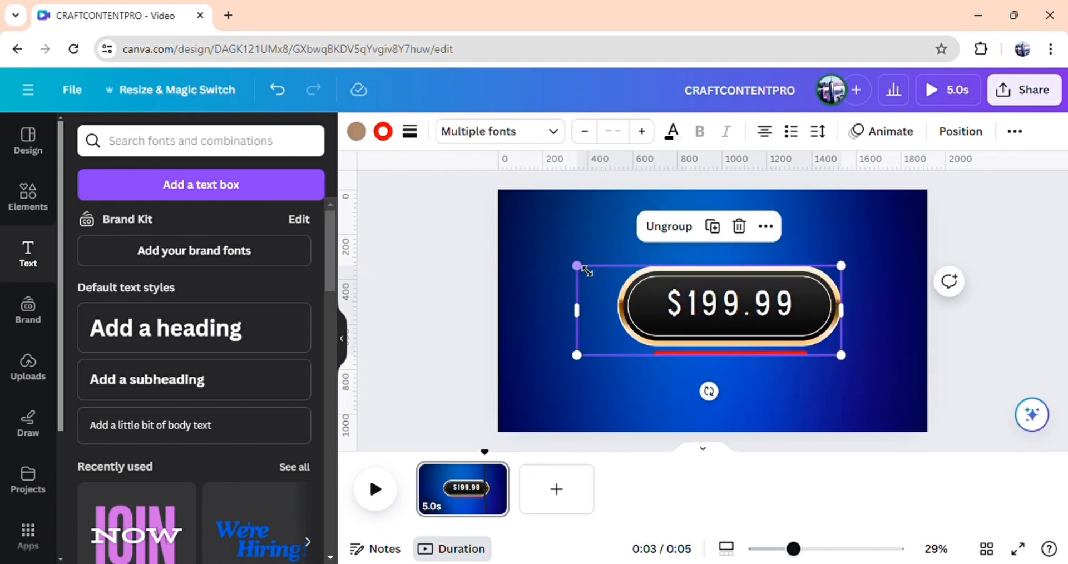
pyautogui.moveTo(587, 272); pyautogui.dragTo(677, 300)
pyautogui.moveTo(784, 334); pyautogui.dragTo(1013, 340)
pyautogui.click(1020, 247)
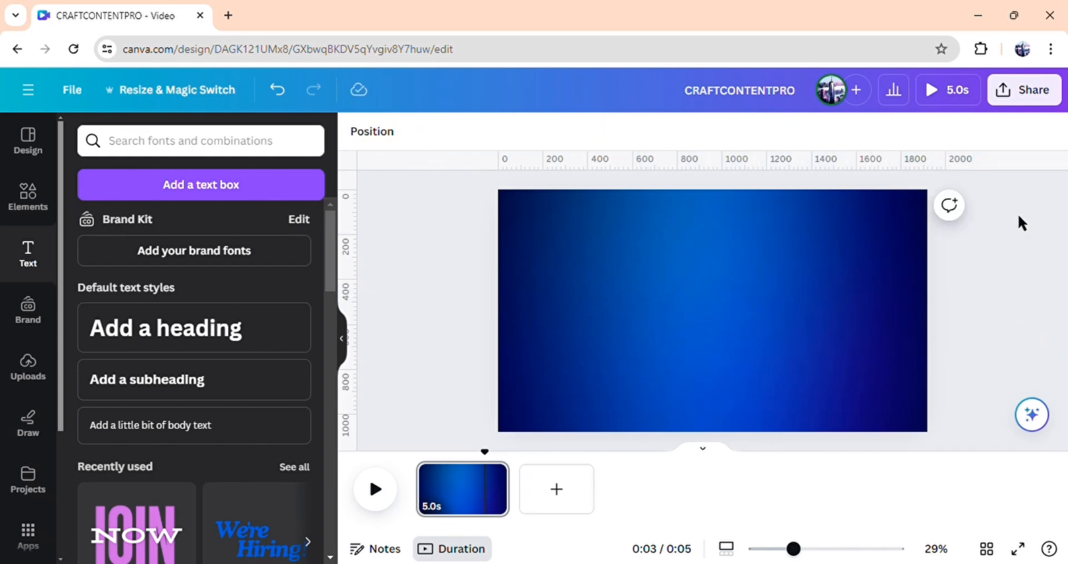
# Add five watch images from the recently used elements: brown-dial gold, black-and-gold, gold chronograph, silver chronograph and black-strap.
pyautogui.click(35, 209)
pyautogui.scroll(-5, 176, 396)
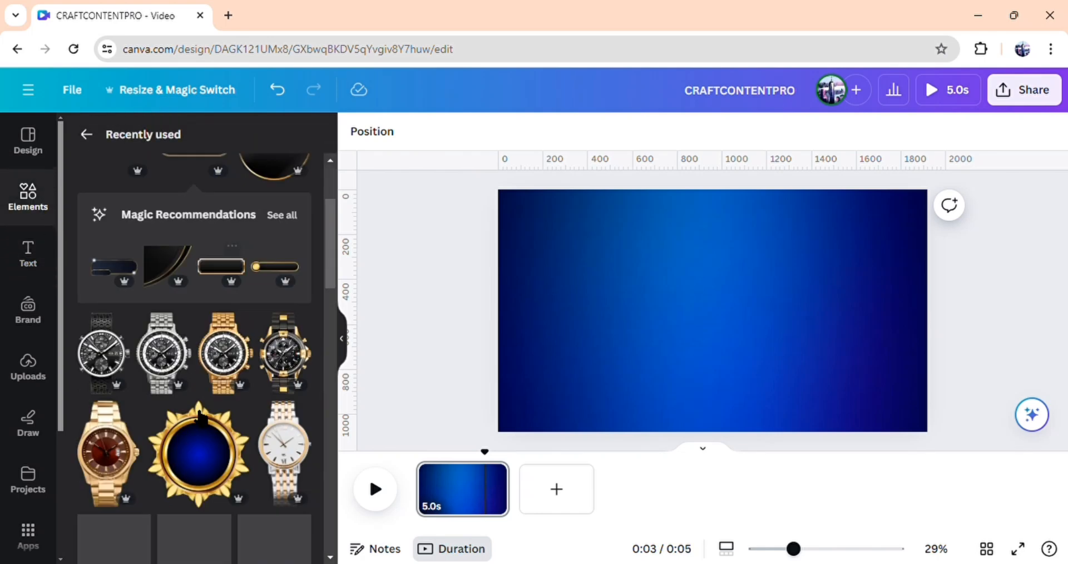
pyautogui.click(118, 376)
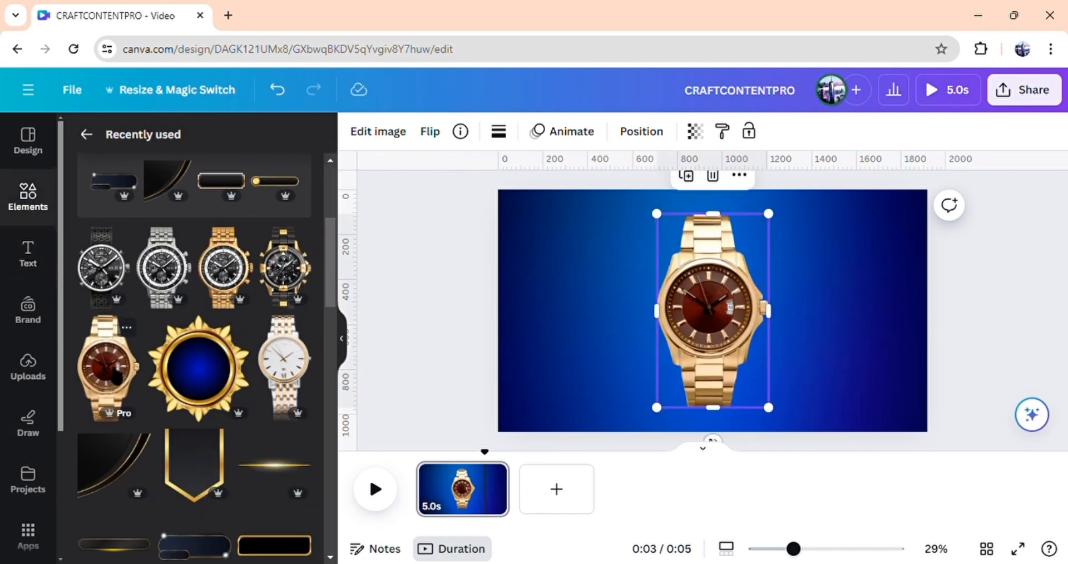
pyautogui.scroll(2, 252, 278)
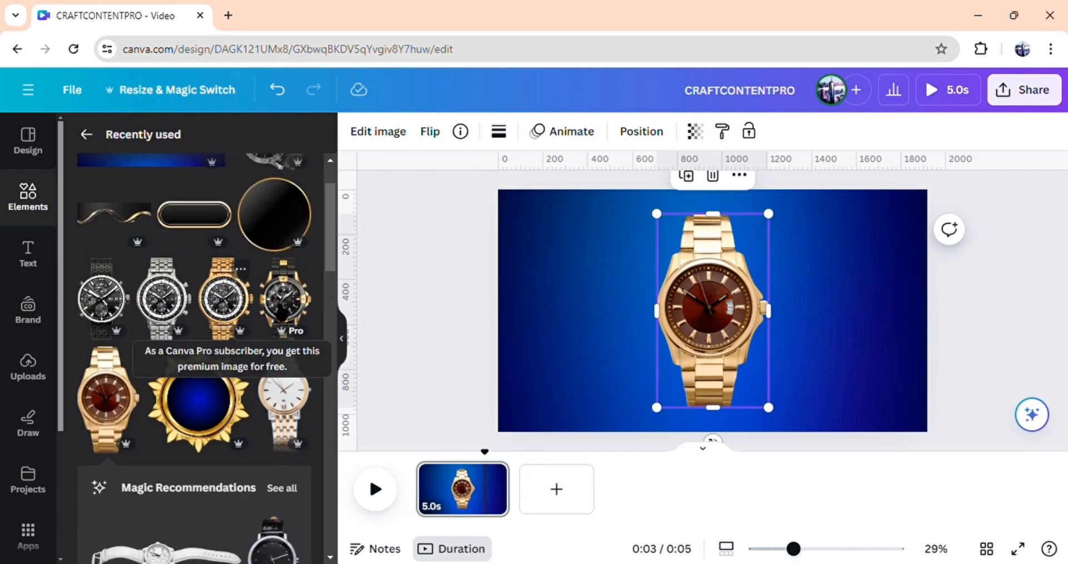
pyautogui.click(226, 314)
pyautogui.click(167, 312)
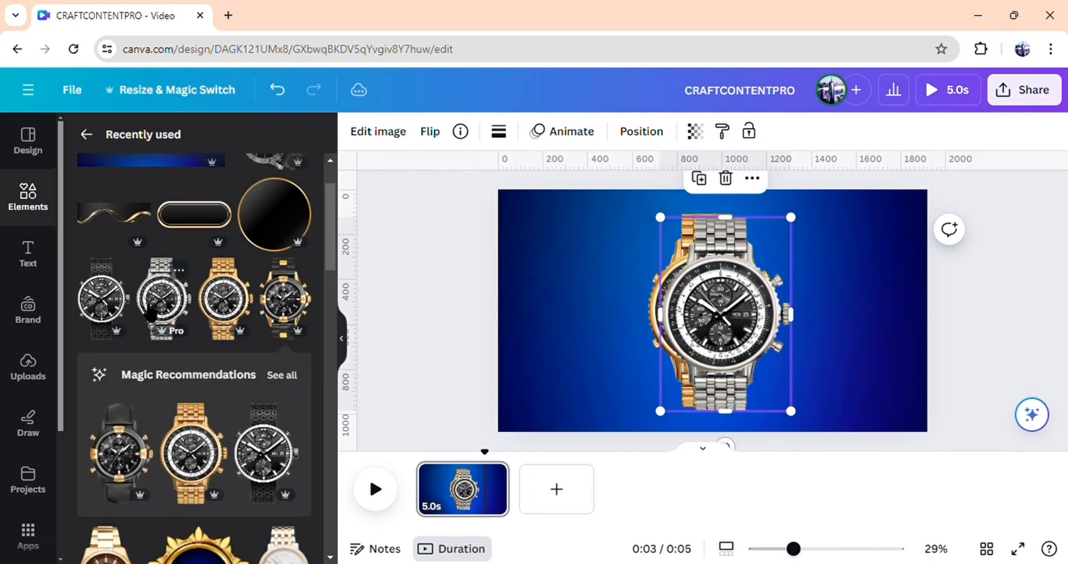
pyautogui.click(110, 314)
# Move the black-strap watch to the page's left edge, and shrink the silver chronograph and place it beside that watch.
pyautogui.moveTo(737, 331); pyautogui.dragTo(537, 327)
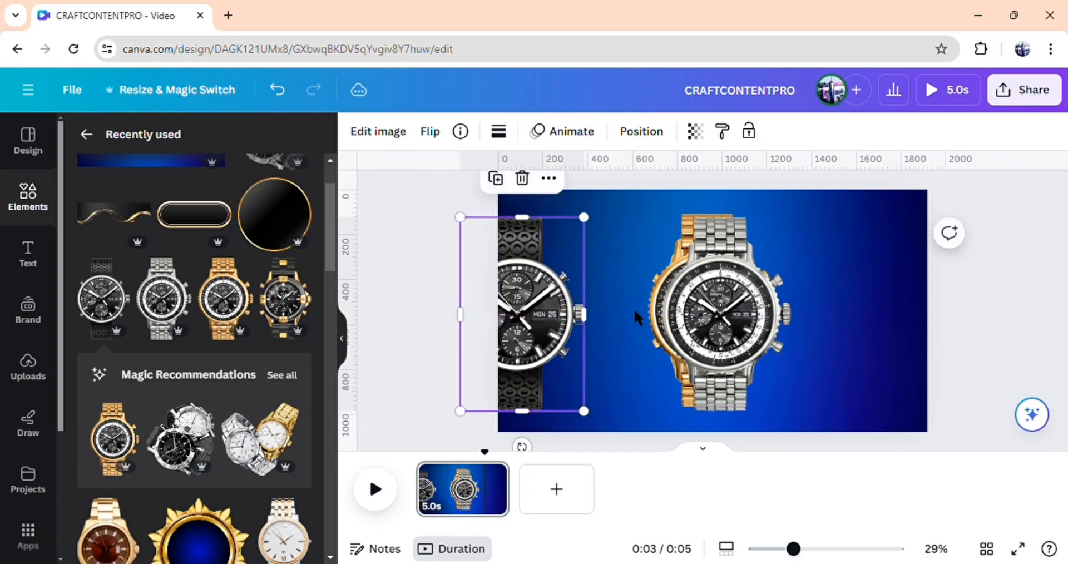
pyautogui.moveTo(683, 306); pyautogui.dragTo(611, 307)
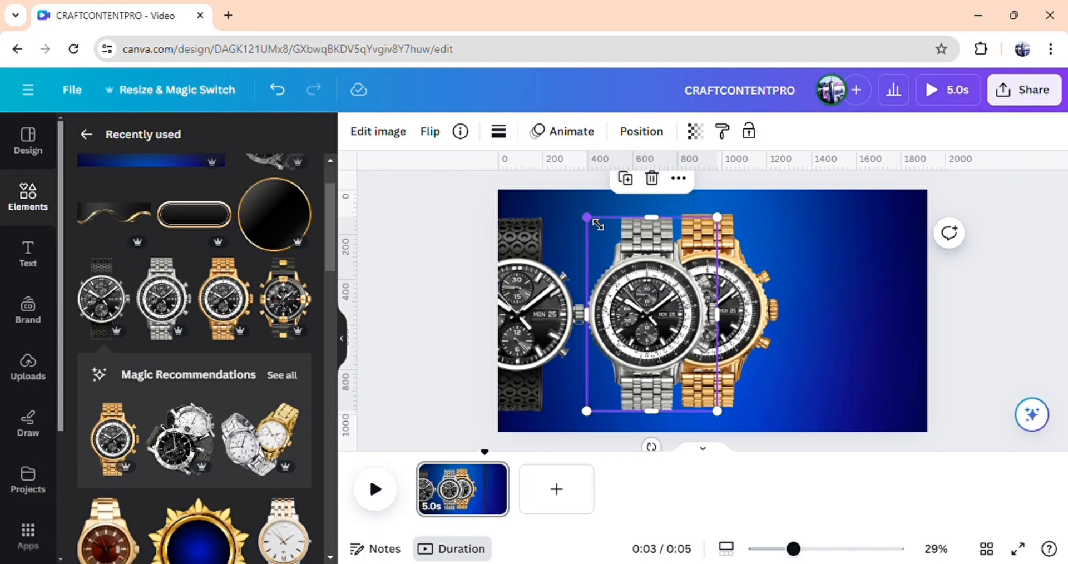
pyautogui.moveTo(598, 224); pyautogui.dragTo(641, 288)
pyautogui.moveTo(673, 334); pyautogui.dragTo(628, 339)
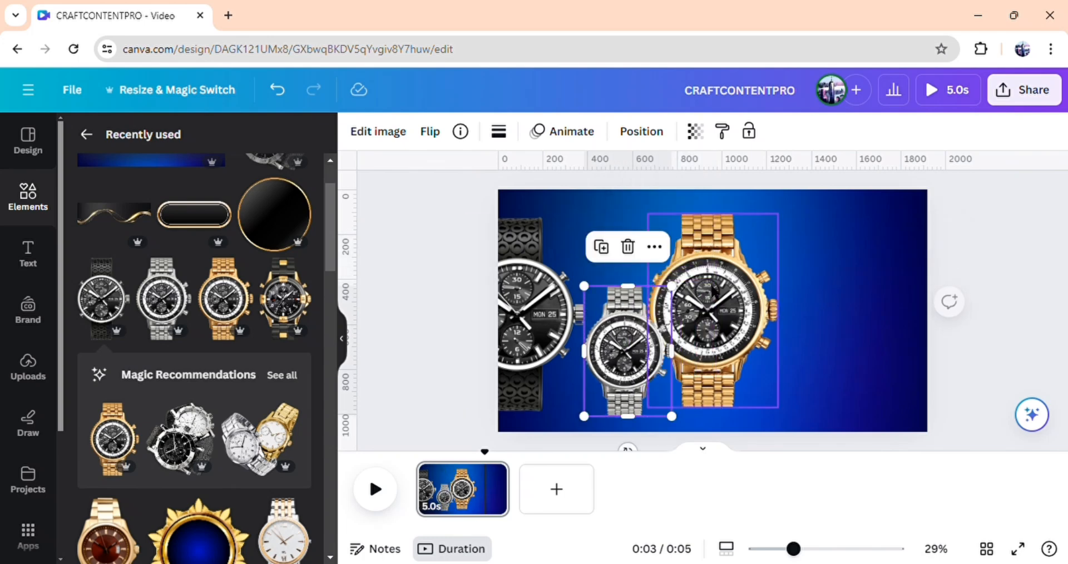
# Shrink the gold chronograph and the black-and-gold watch and line them up to the right of the silver watch.
pyautogui.click(712, 290)
pyautogui.moveTo(648, 214); pyautogui.dragTo(696, 285)
pyautogui.moveTo(734, 339); pyautogui.dragTo(695, 344)
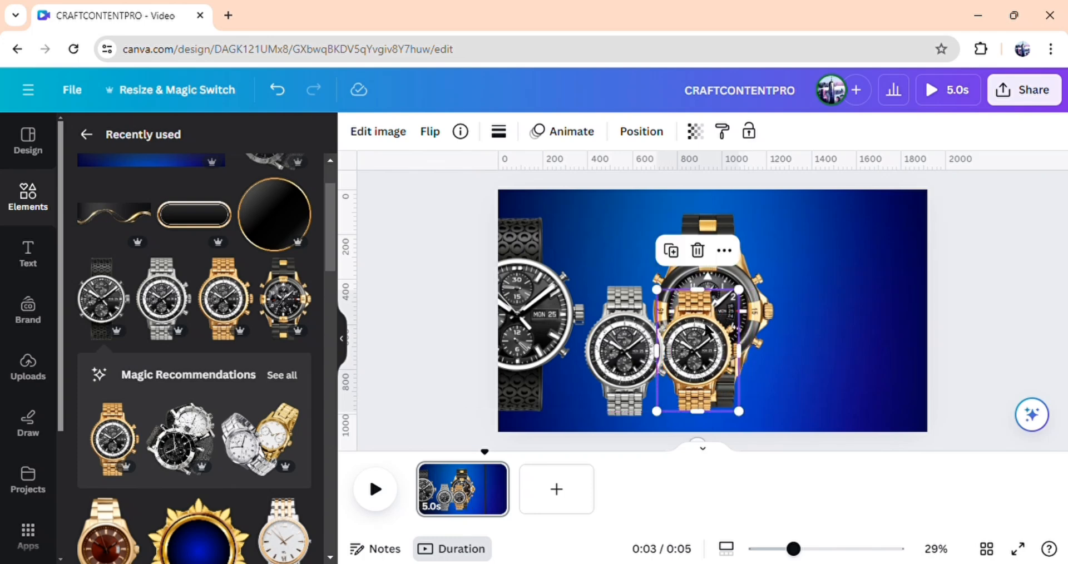
pyautogui.click(746, 274)
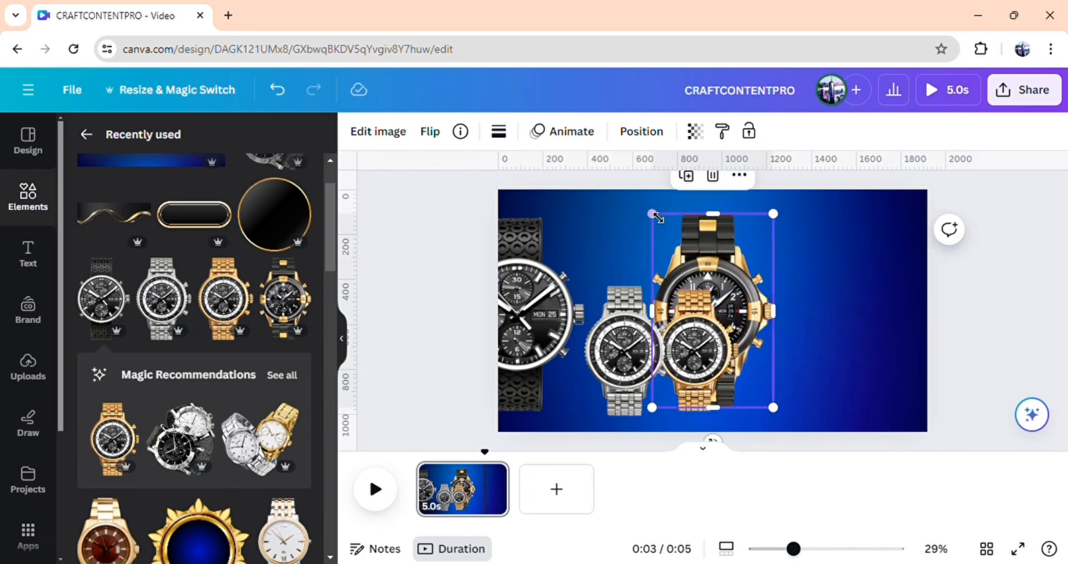
pyautogui.moveTo(658, 218); pyautogui.dragTo(698, 287)
pyautogui.moveTo(749, 331); pyautogui.dragTo(801, 331)
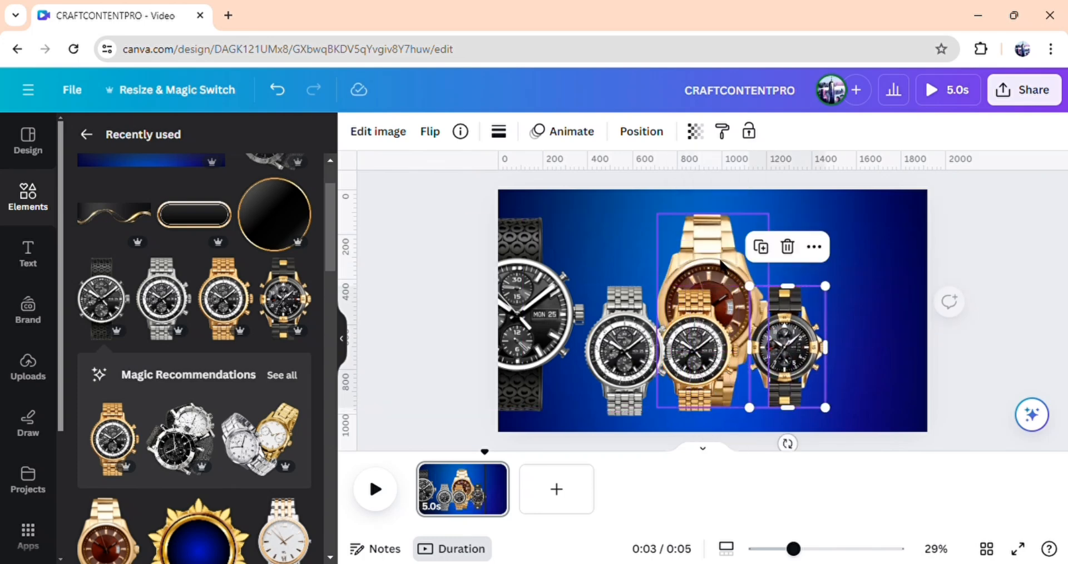
# Shrink the brown-dial gold watch and place it at the right end of the row.
pyautogui.click(694, 257)
pyautogui.moveTo(661, 219); pyautogui.dragTo(701, 287)
pyautogui.moveTo(743, 364); pyautogui.dragTo(870, 364)
# Shrink the black-strap watch and move it to the row's right end, and raise the silver watch slightly.
pyautogui.click(473, 253)
pyautogui.moveTo(472, 253); pyautogui.dragTo(815, 269)
pyautogui.moveTo(805, 233); pyautogui.dragTo(841, 290)
pyautogui.moveTo(602, 378); pyautogui.dragTo(588, 345)
pyautogui.click(1036, 299)
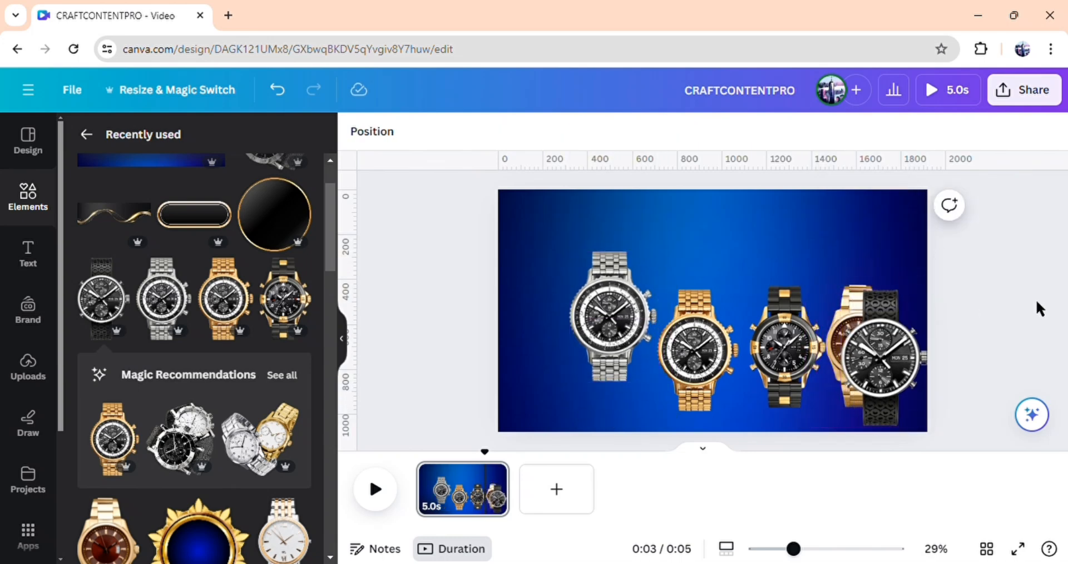
# Add a circle to the page and set its transparency to 0.
pyautogui.press('c')
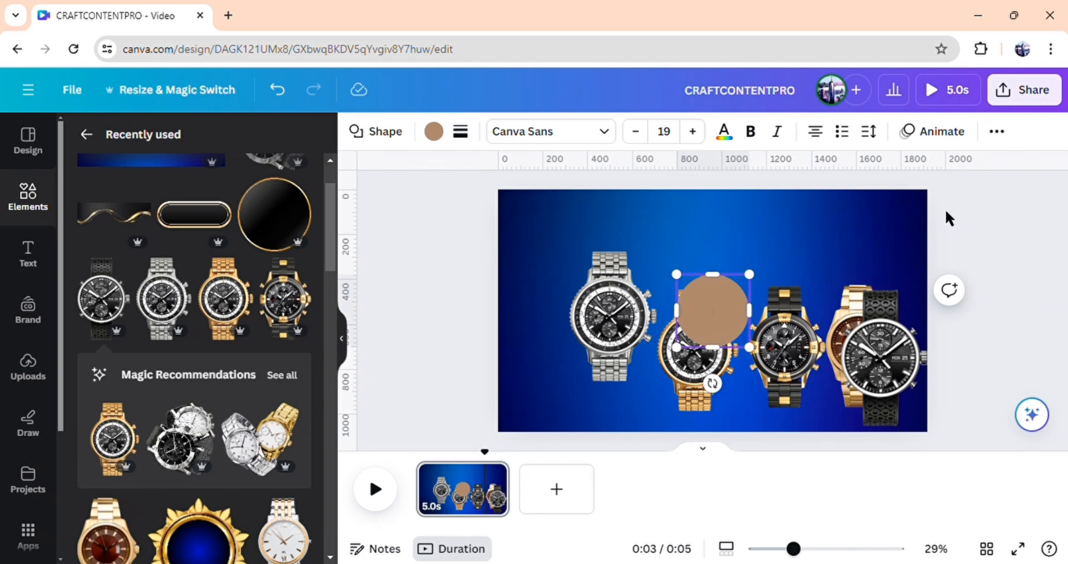
pyautogui.click(996, 134)
pyautogui.click(935, 169)
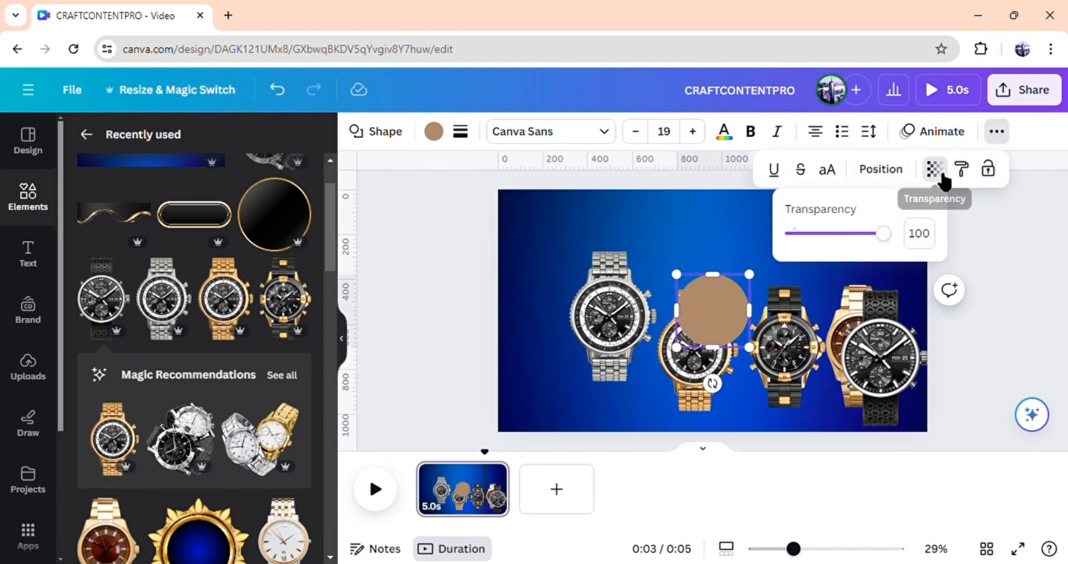
pyautogui.moveTo(883, 234); pyautogui.dragTo(793, 234)
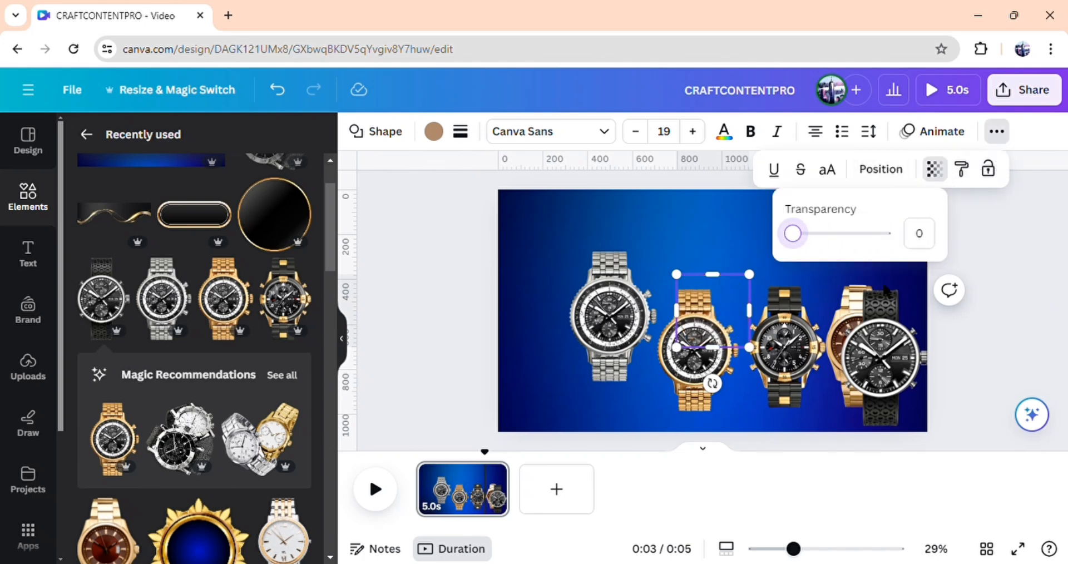
pyautogui.click(1016, 324)
# Place transparent circles above the gold and silver chronographs, group the silver watch with its circle, and move it off the page's lower-left edge.
pyautogui.moveTo(729, 324); pyautogui.dragTo(699, 279)
pyautogui.click(590, 325)
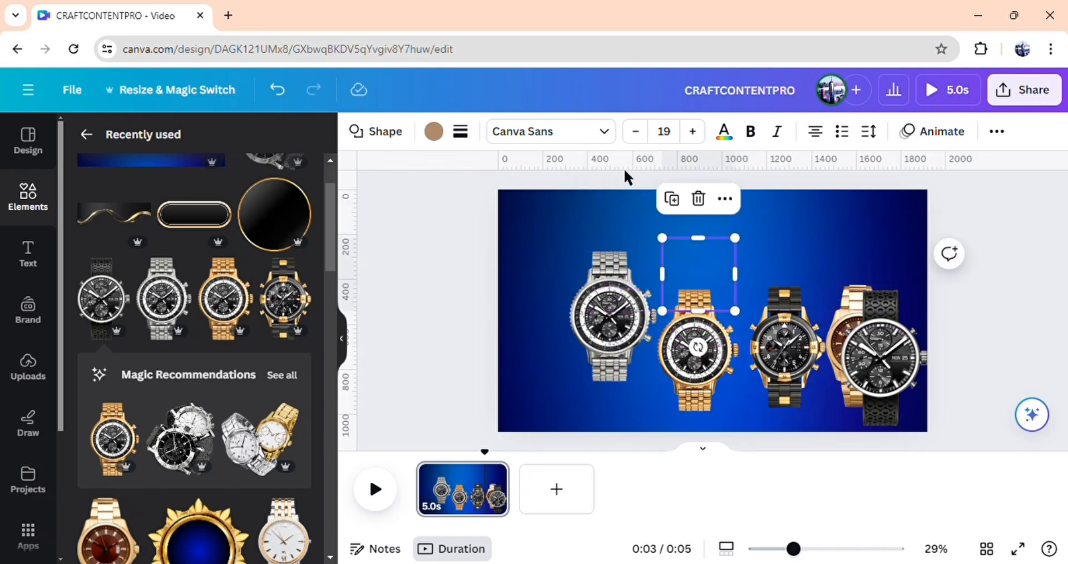
pyautogui.moveTo(610, 177); pyautogui.dragTo(610, 220)
pyautogui.moveTo(612, 274); pyautogui.dragTo(608, 256)
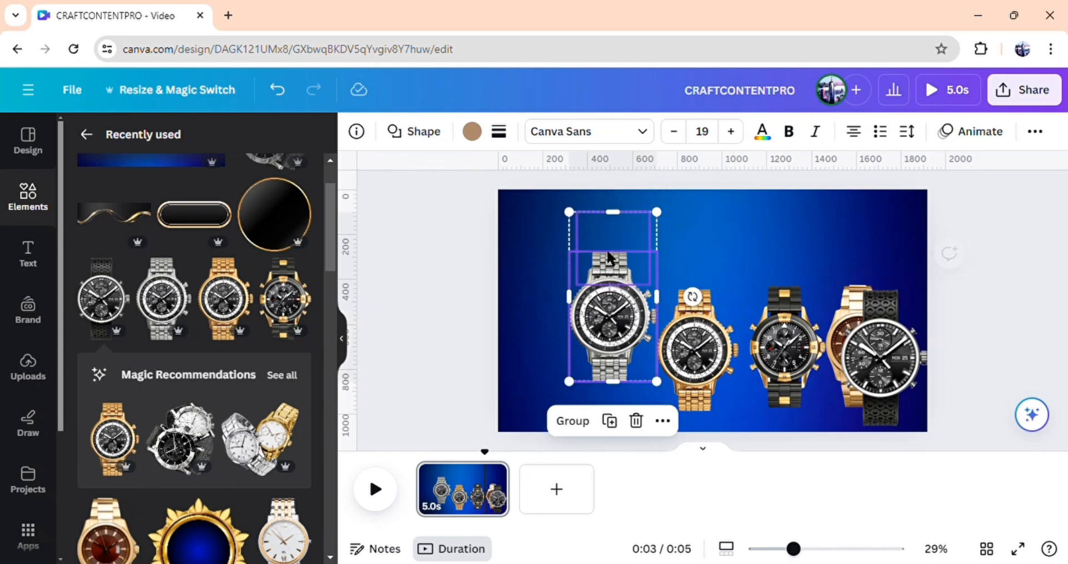
pyautogui.click(582, 421)
pyautogui.moveTo(606, 356); pyautogui.dragTo(539, 448)
# Duplicate the transparent circle above the black-and-gold watch, and group the gold chronograph with its circle and move it off the page's lower-left edge.
pyautogui.click(683, 267)
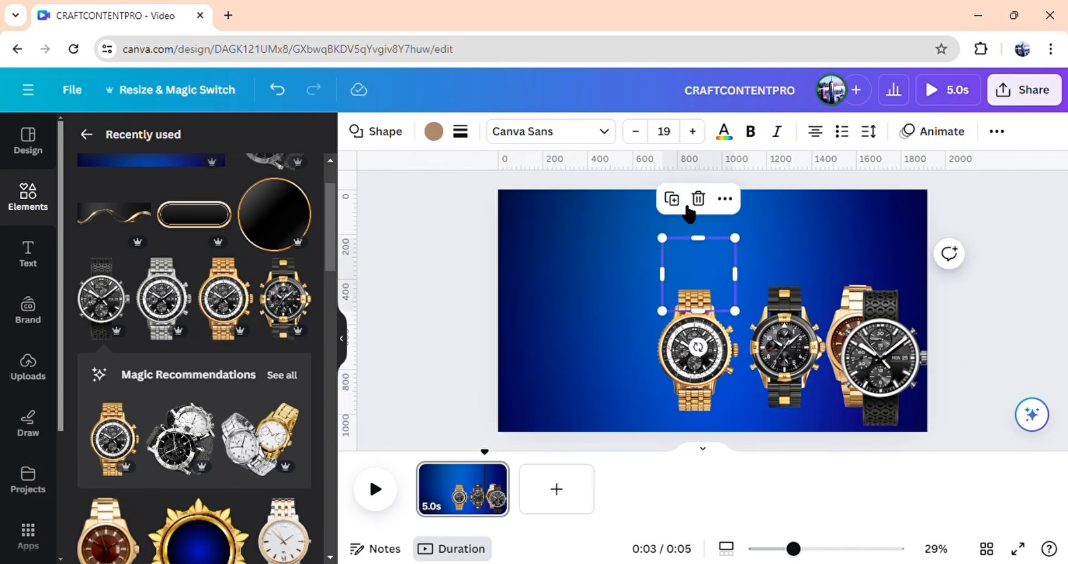
pyautogui.moveTo(695, 268); pyautogui.dragTo(779, 268)
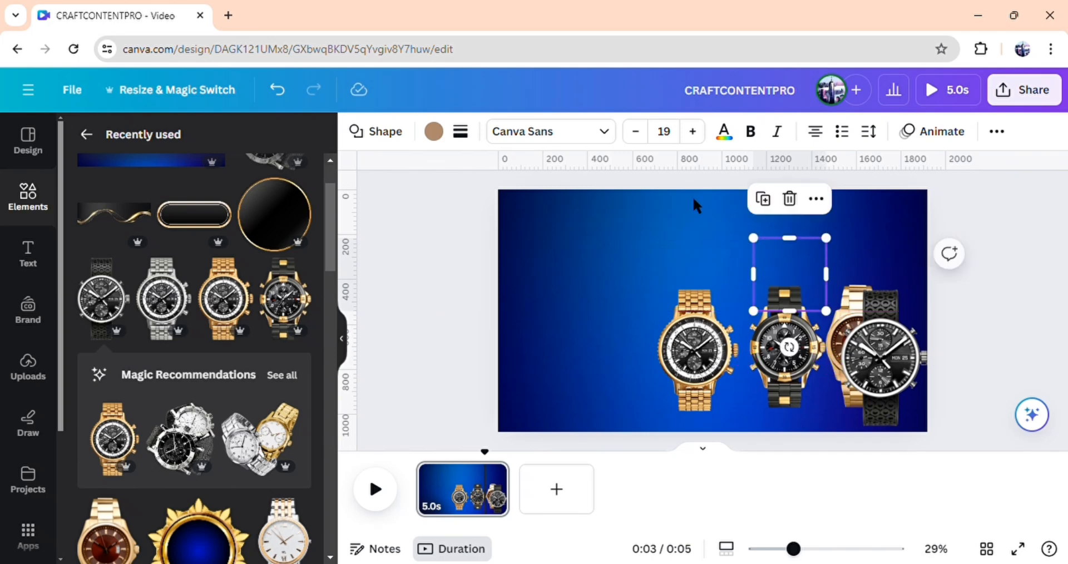
pyautogui.hotkey('ctrl', 'z')
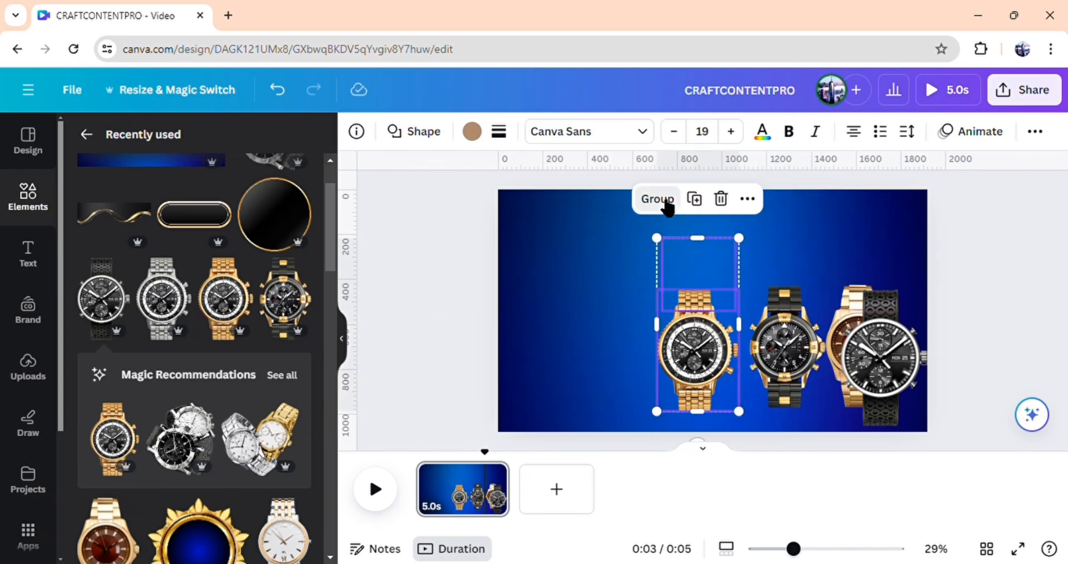
pyautogui.click(668, 207)
pyautogui.moveTo(726, 268); pyautogui.dragTo(556, 418)
# Duplicate the transparent circle over the black-strap watch, and group the black-and-gold watch with its circle and move it off the page's lower-left edge.
pyautogui.click(789, 267)
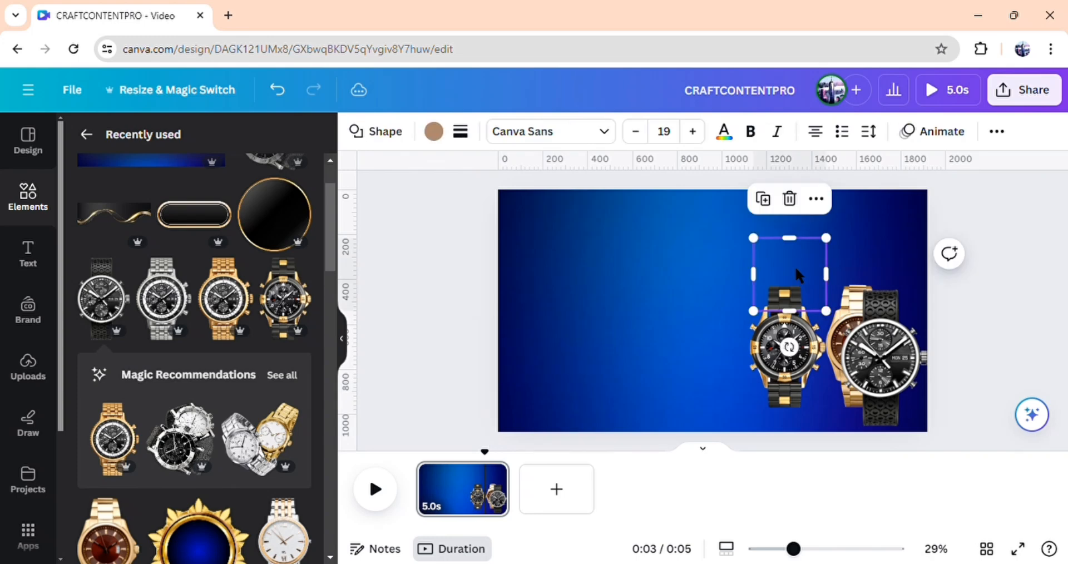
pyautogui.click(767, 200)
pyautogui.moveTo(807, 281); pyautogui.dragTo(892, 304)
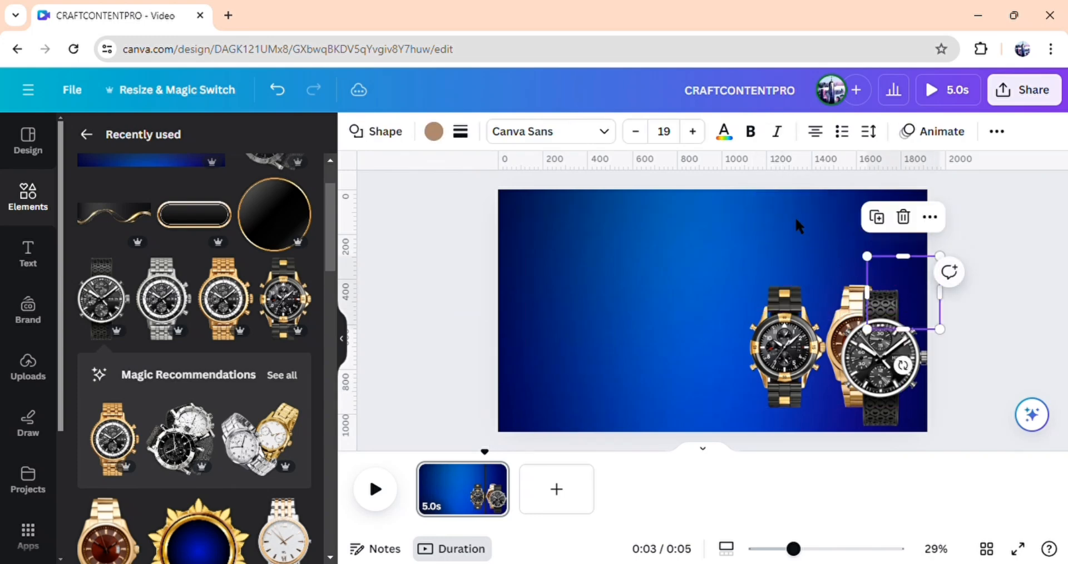
pyautogui.moveTo(783, 337); pyautogui.dragTo(783, 337)
pyautogui.click(758, 206)
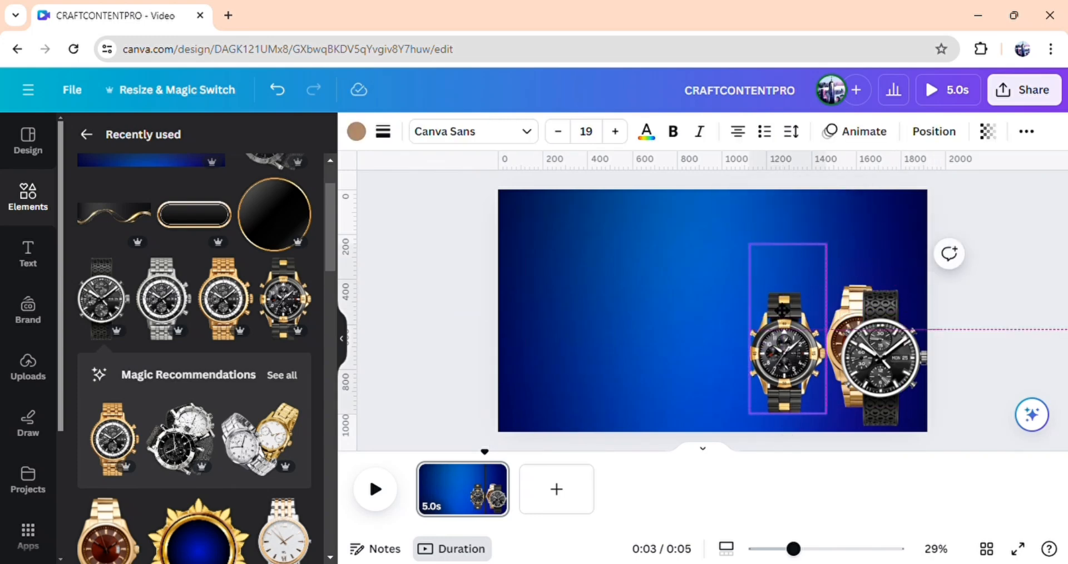
pyautogui.moveTo(811, 282); pyautogui.dragTo(561, 412)
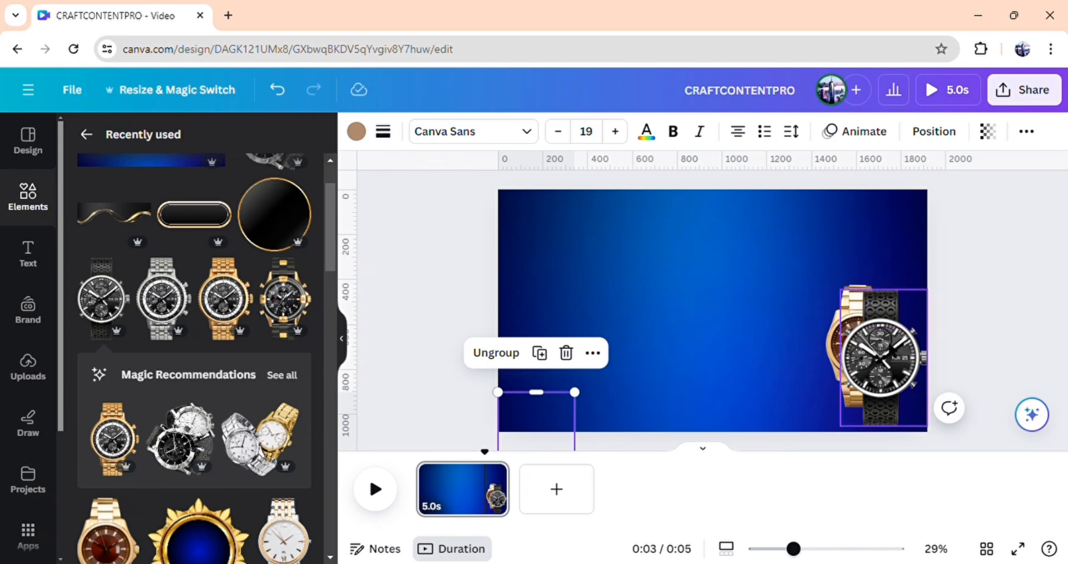
# Put a duplicate circle above the brown-dial watch, and group the black-strap watch with its circle and move it off the page's lower-left edge.
pyautogui.moveTo(891, 348); pyautogui.dragTo(743, 345)
pyautogui.moveTo(902, 292); pyautogui.dragTo(753, 273)
pyautogui.click(834, 200)
pyautogui.click(690, 191)
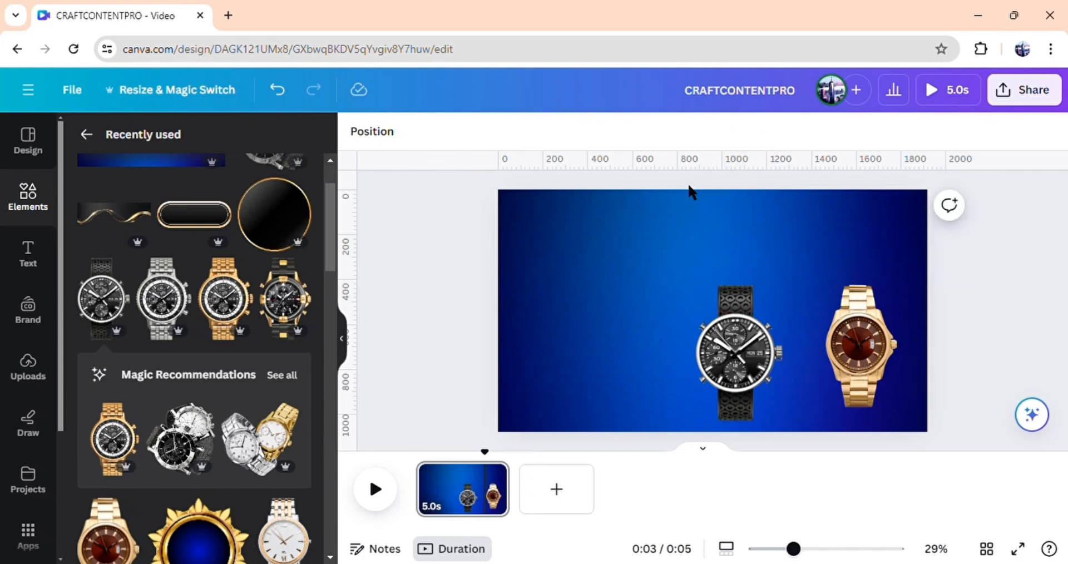
pyautogui.moveTo(738, 360); pyautogui.dragTo(740, 360)
pyautogui.click(707, 199)
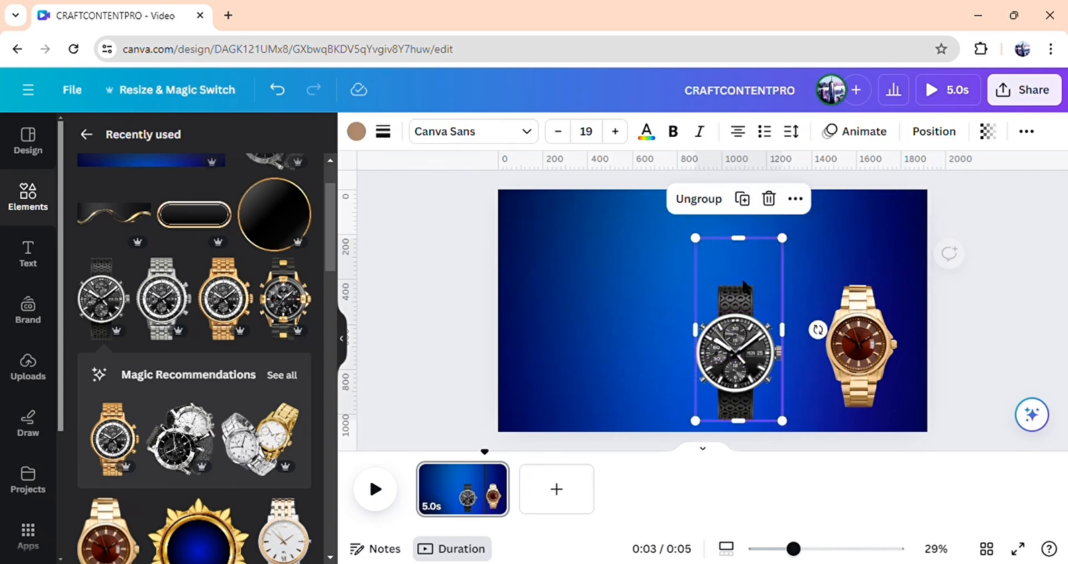
pyautogui.moveTo(754, 297); pyautogui.dragTo(554, 445)
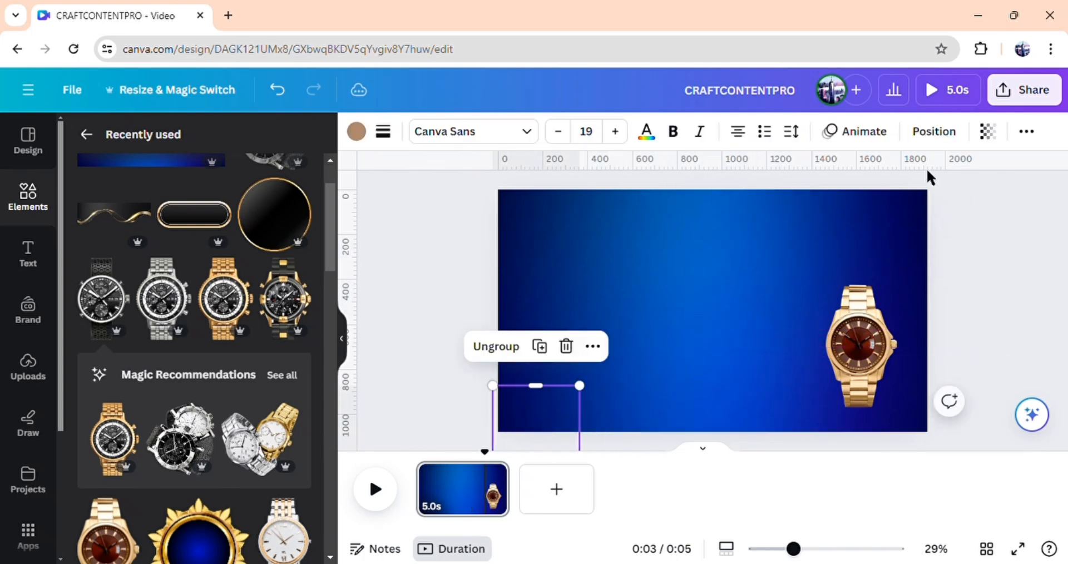
# Group the brown-dial gold watch with its transparent circle and move the group off the page's lower-left edge.
pyautogui.click(862, 285)
pyautogui.keyDown('shift'); pyautogui.click(861, 356); pyautogui.keyUp('shift')
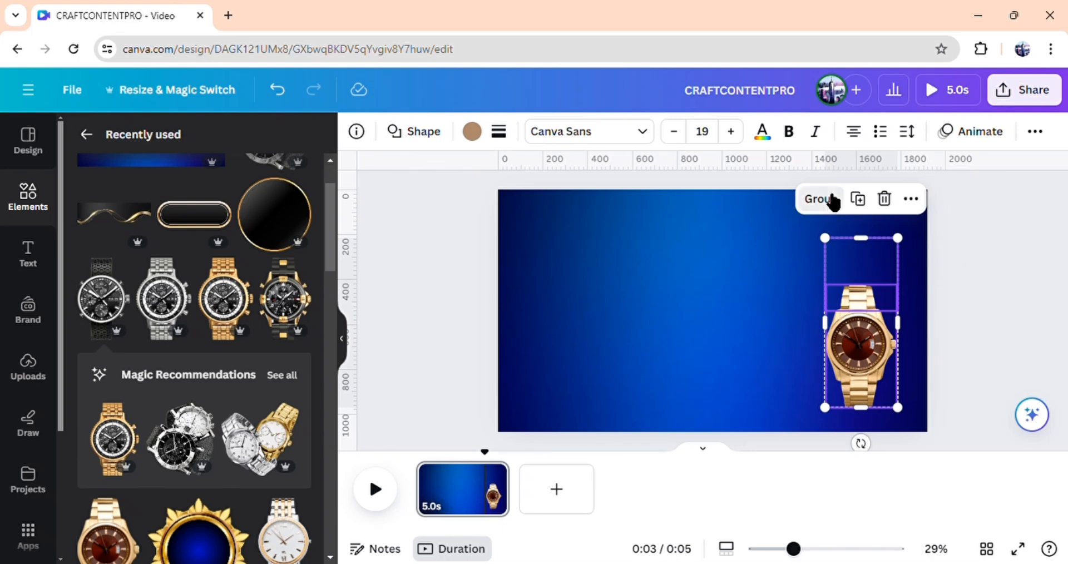
pyautogui.click(833, 201)
pyautogui.moveTo(867, 296); pyautogui.dragTo(540, 440)
pyautogui.press('Delete')
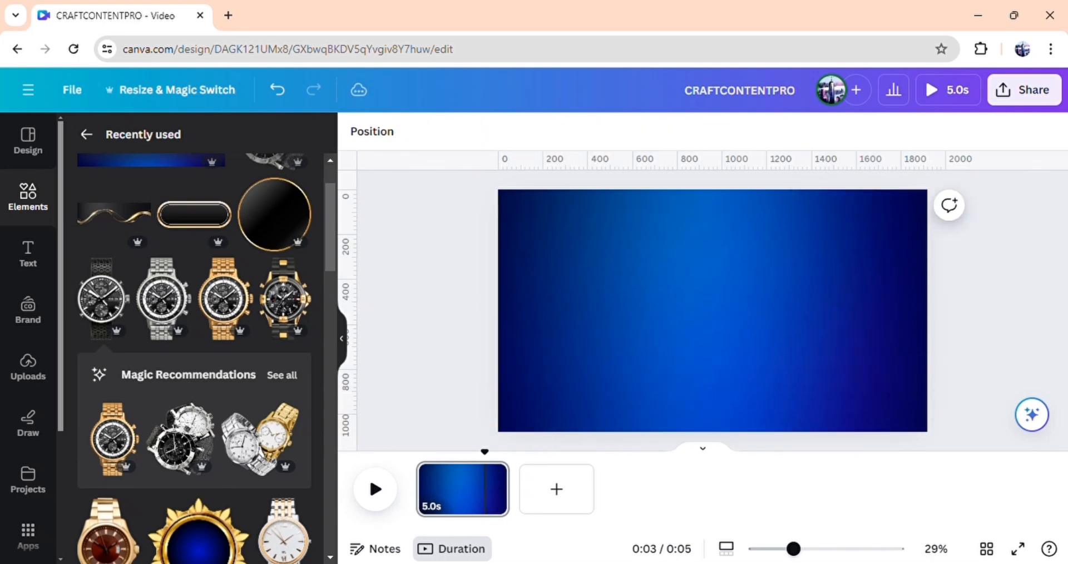
# Add the black-and-gold wave graphic, enlarge it across the page's top edge, tilt it slightly counterclockwise and extend its left side.
pyautogui.click(100, 234)
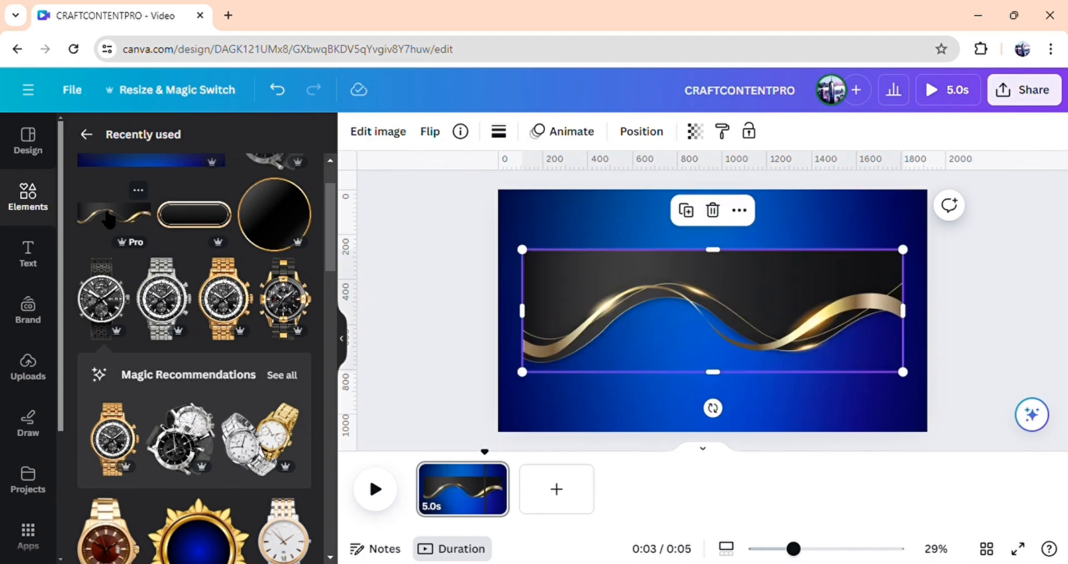
pyautogui.moveTo(522, 371); pyautogui.dragTo(312, 476)
pyautogui.moveTo(705, 382); pyautogui.dragTo(853, 247)
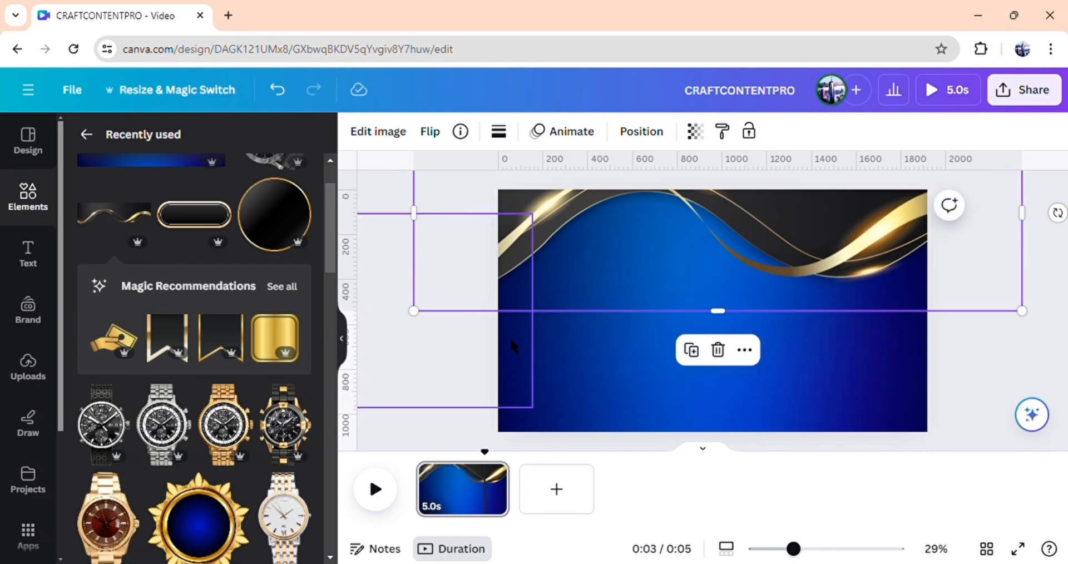
pyautogui.moveTo(1058, 212); pyautogui.dragTo(1048, 179)
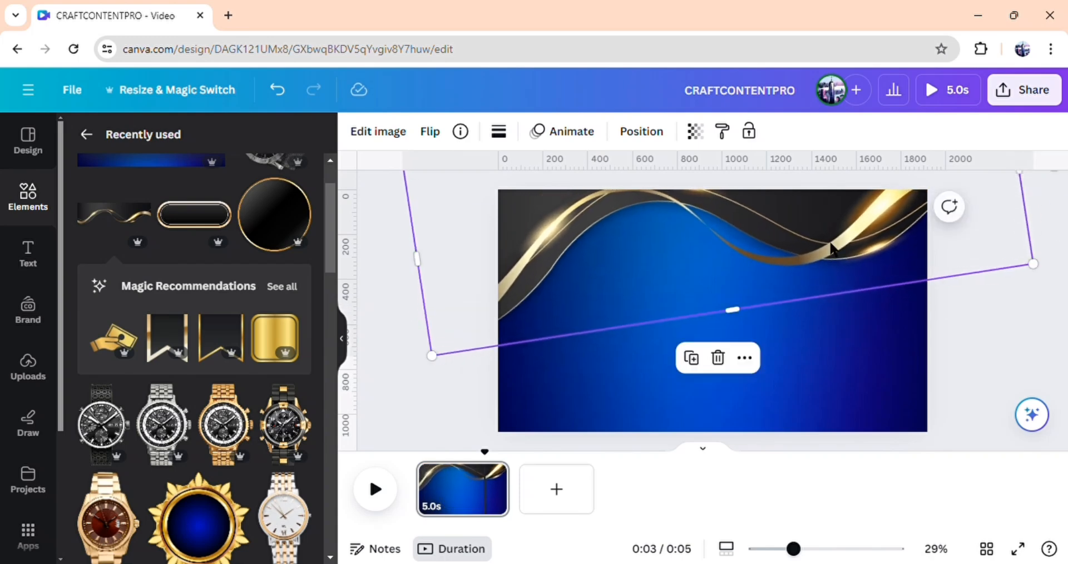
pyautogui.moveTo(780, 267); pyautogui.dragTo(773, 261)
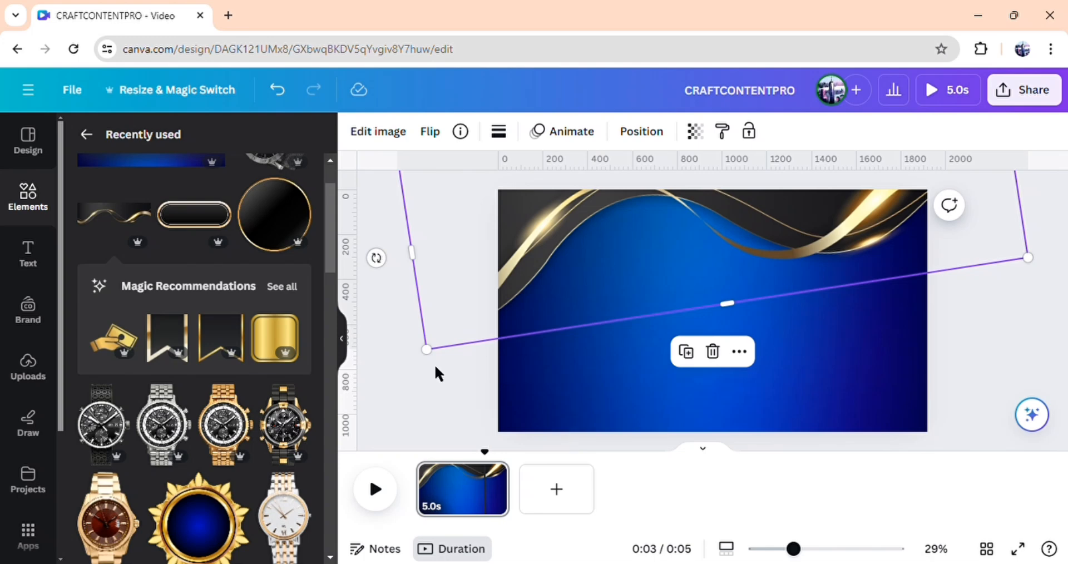
pyautogui.moveTo(427, 291); pyautogui.dragTo(389, 287)
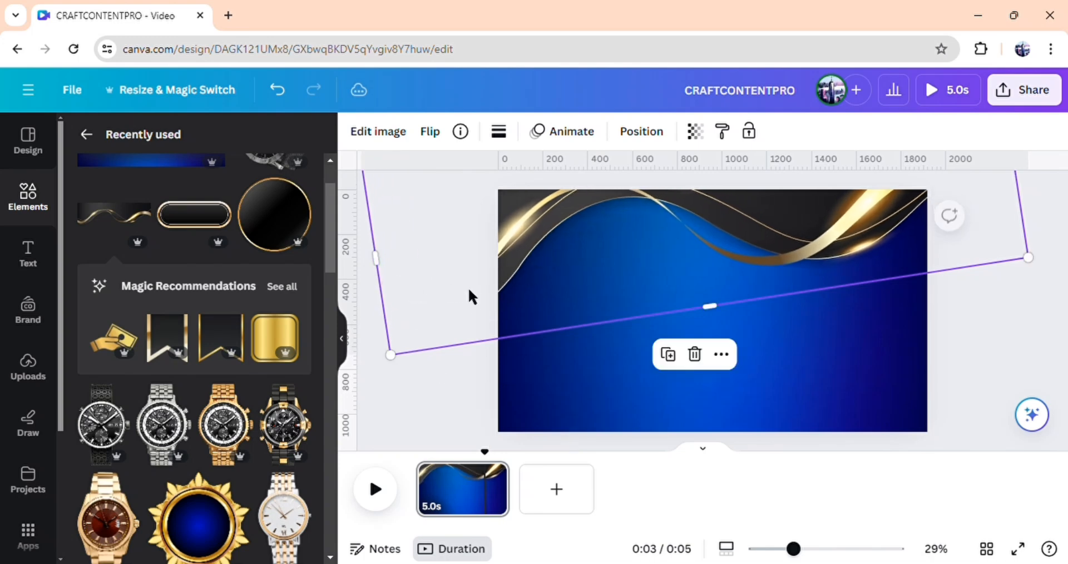
# Duplicate the gold wave graphic, flip the copy upside down by rotating it, and fit it along the page's bottom edge.
pyautogui.click(670, 356)
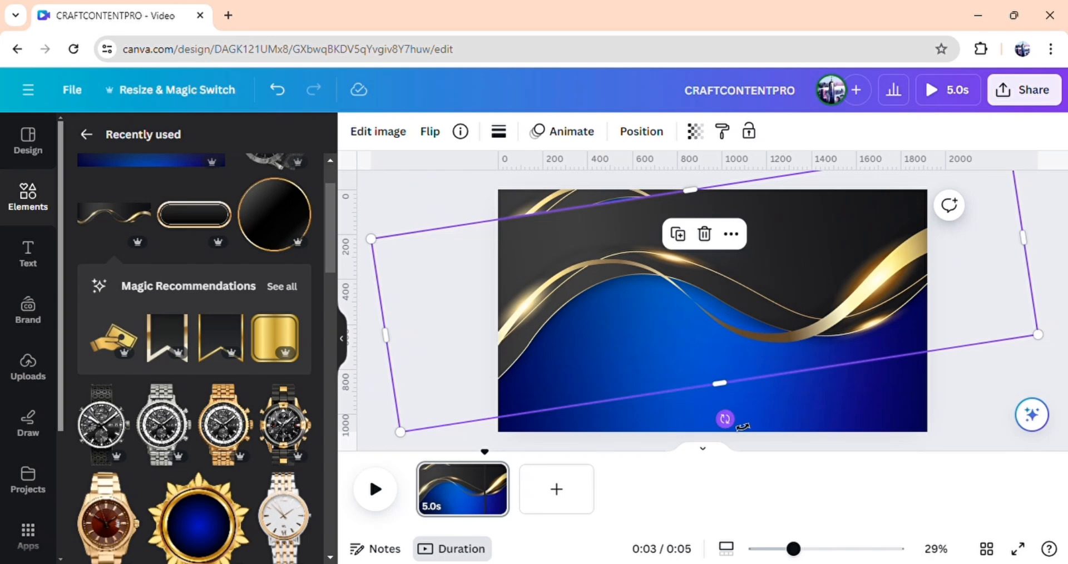
pyautogui.moveTo(743, 427); pyautogui.dragTo(692, 224)
pyautogui.moveTo(702, 281); pyautogui.dragTo(754, 407)
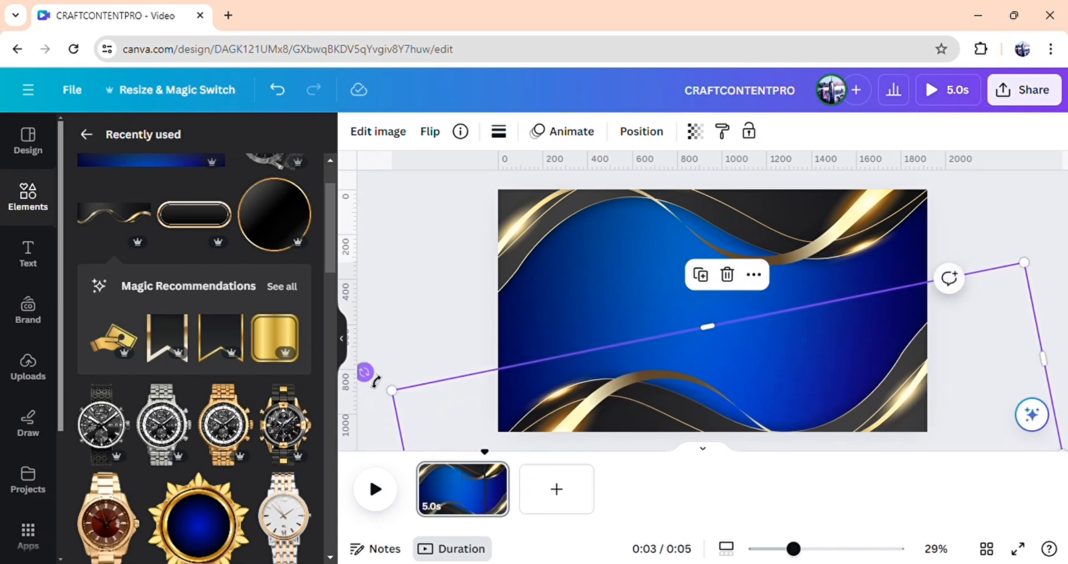
pyautogui.moveTo(376, 381); pyautogui.dragTo(395, 351)
pyautogui.click(437, 277)
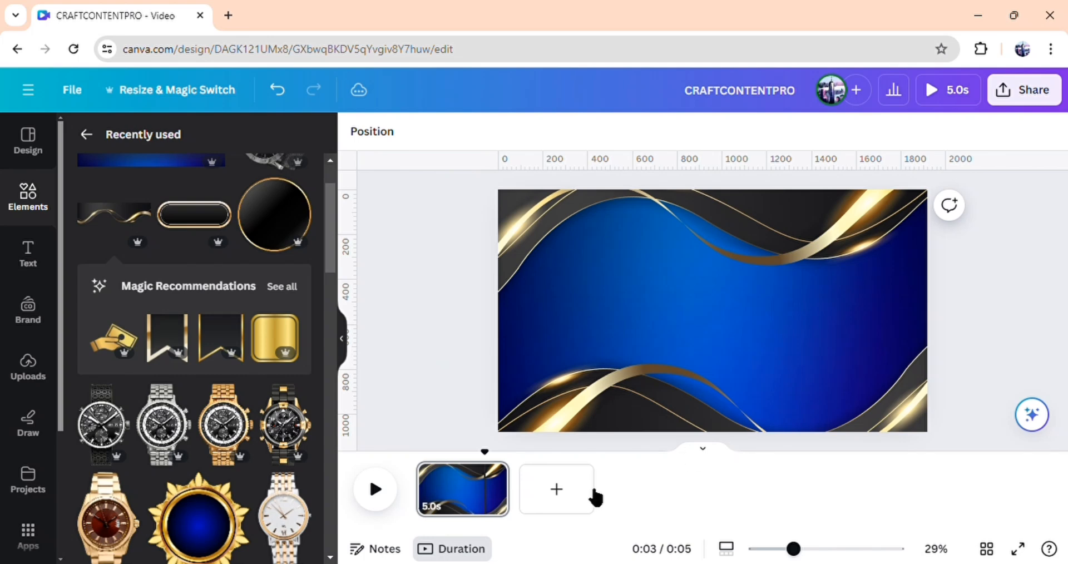
# Add the photo of the two overlapping silver-and-black watches and place it slightly enlarged on the page's left half.
pyautogui.scroll(2, 289, 371)
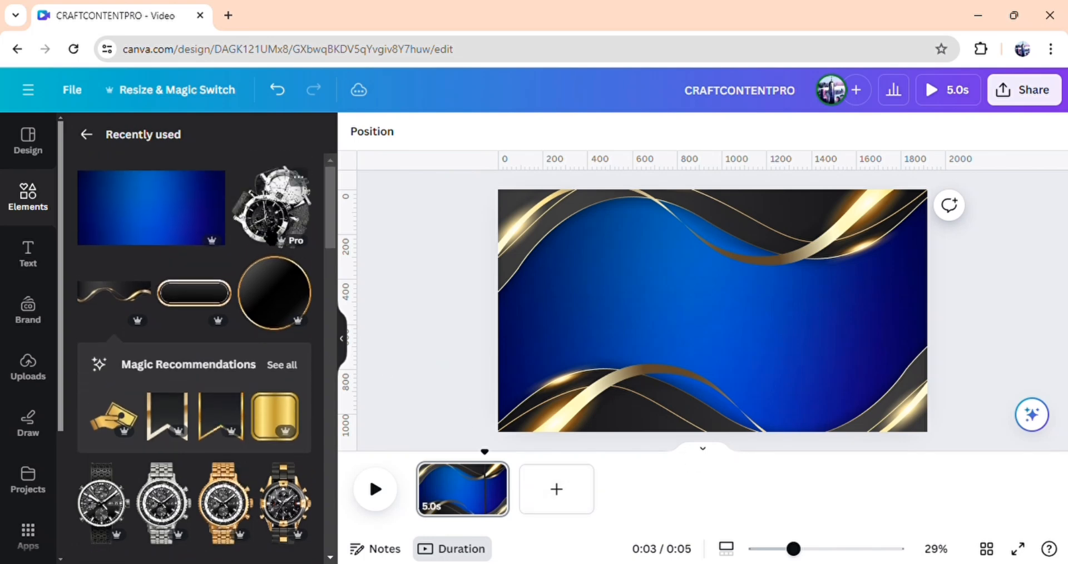
pyautogui.click(271, 204)
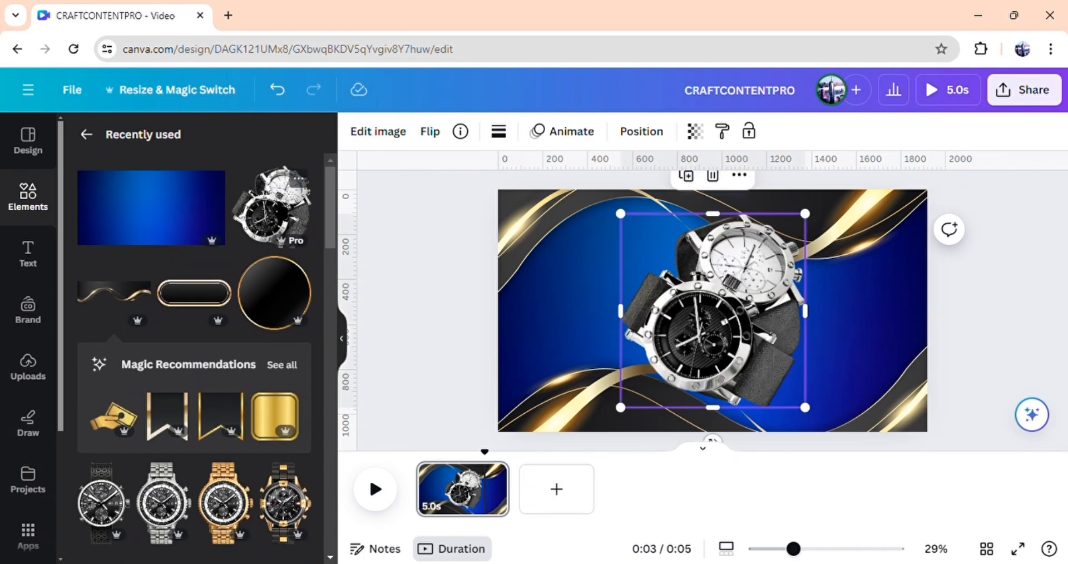
pyautogui.moveTo(703, 332); pyautogui.dragTo(616, 328)
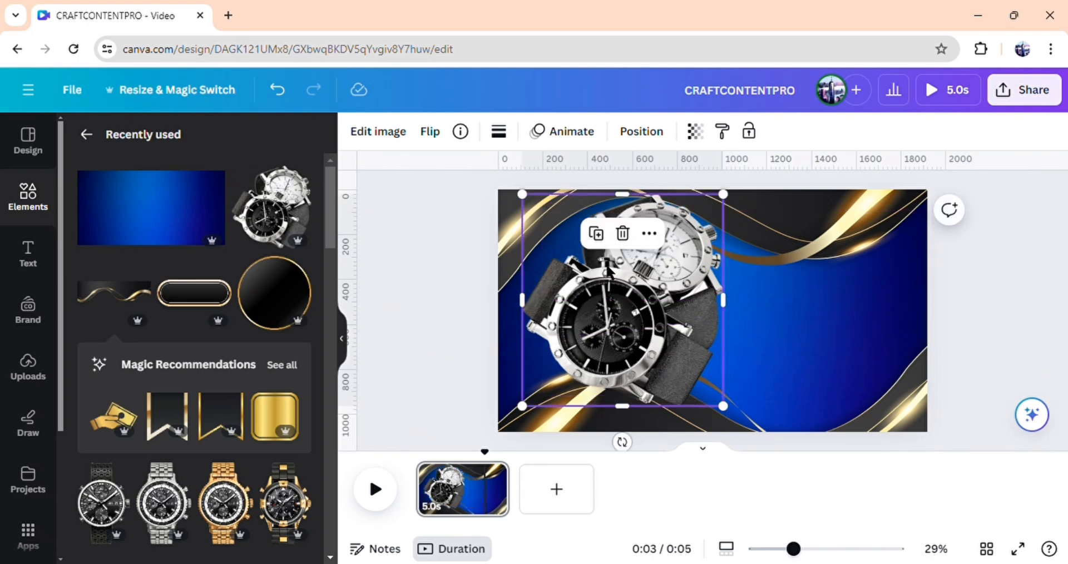
# Apply the Pop animation on enter to the two-watch photo.
pyautogui.click(572, 134)
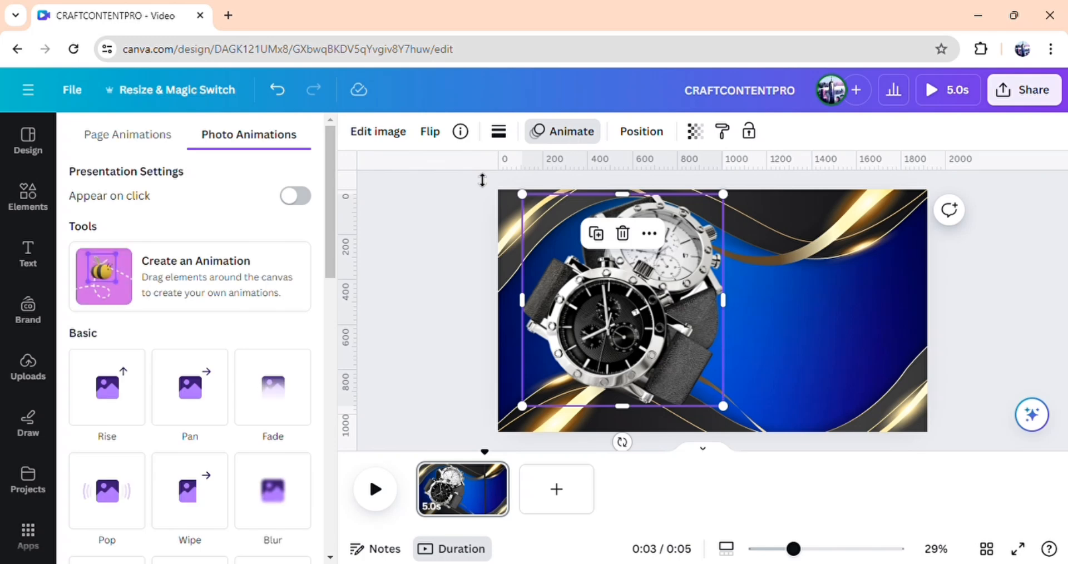
pyautogui.scroll(-1, 175, 496)
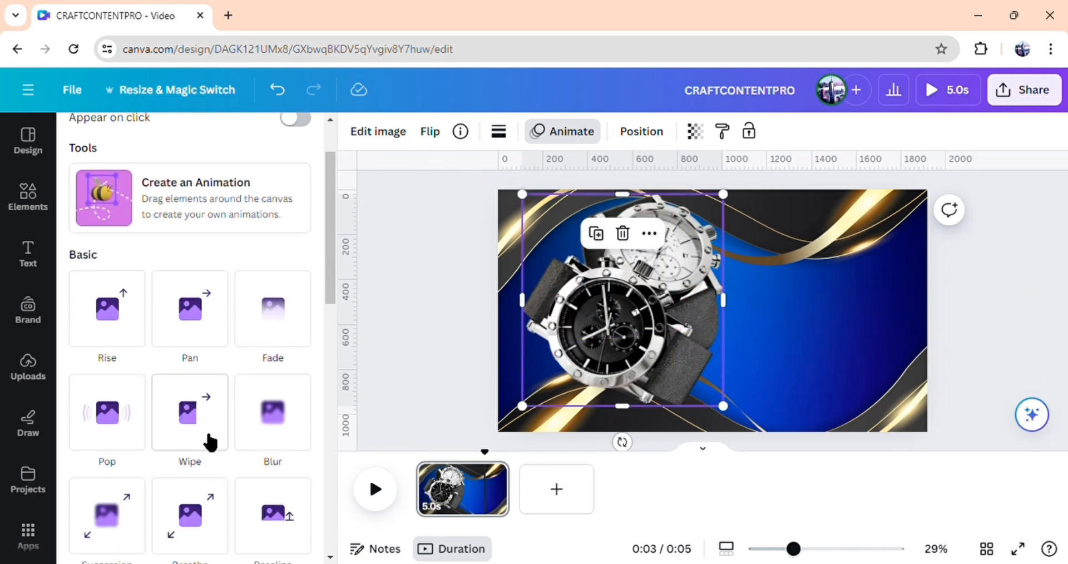
pyautogui.click(117, 430)
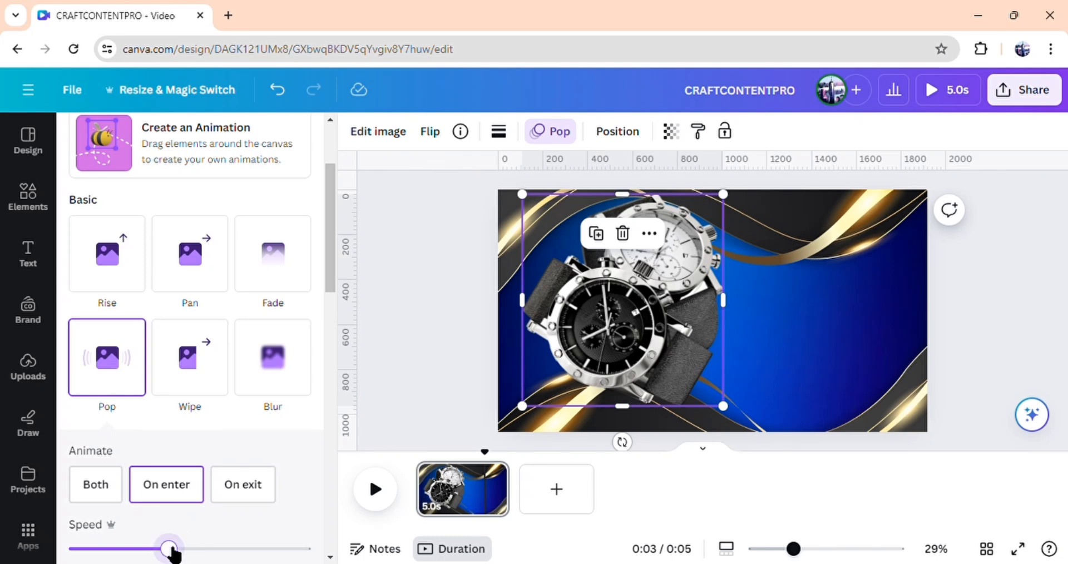
# Add a heading to the page reading "SUPER DEALS ON WATCH".
pyautogui.click(27, 197)
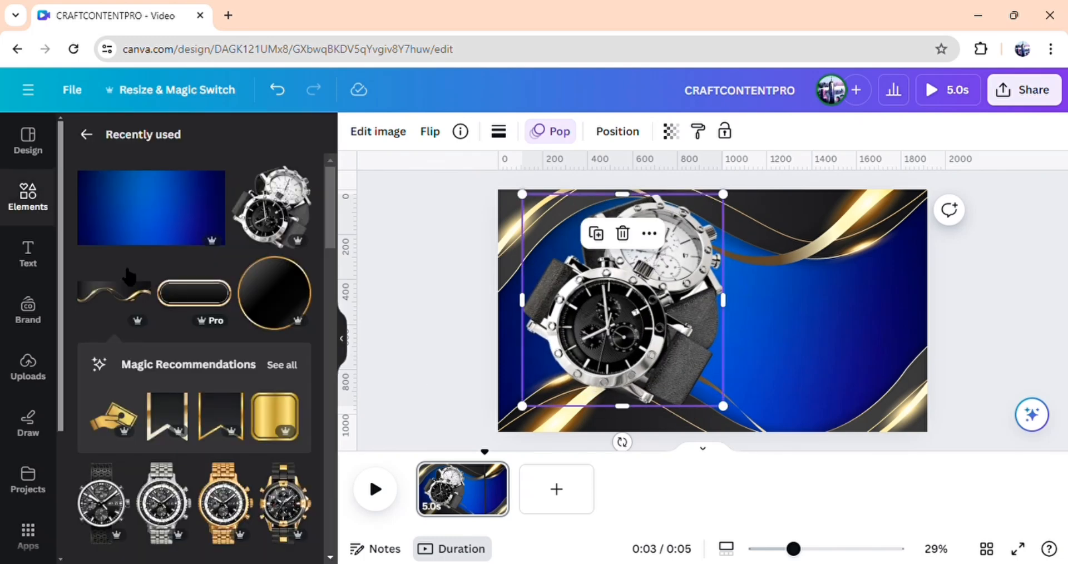
pyautogui.click(29, 256)
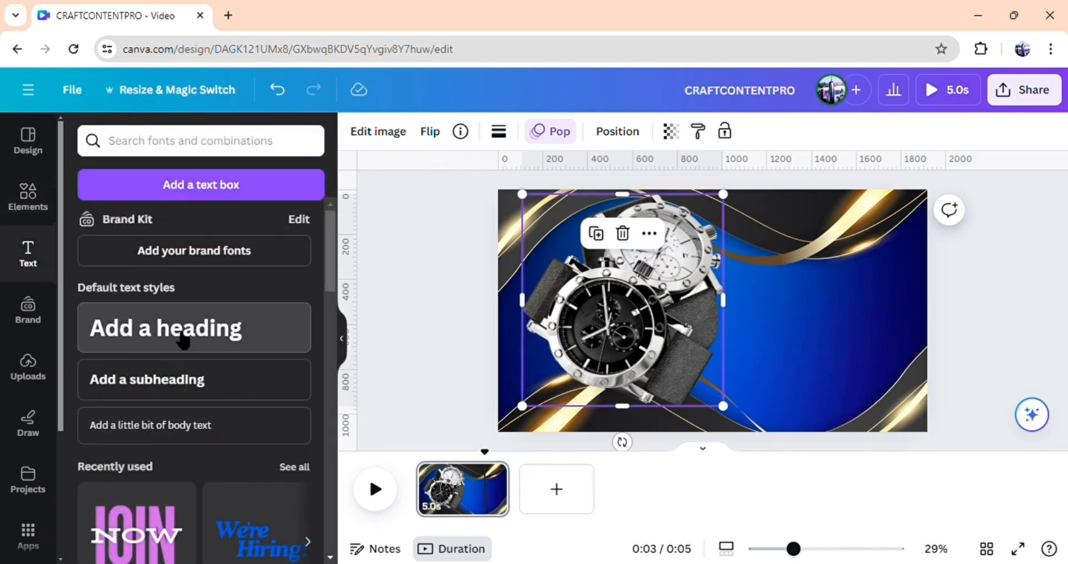
pyautogui.click(183, 340)
pyautogui.press('BackSpace')
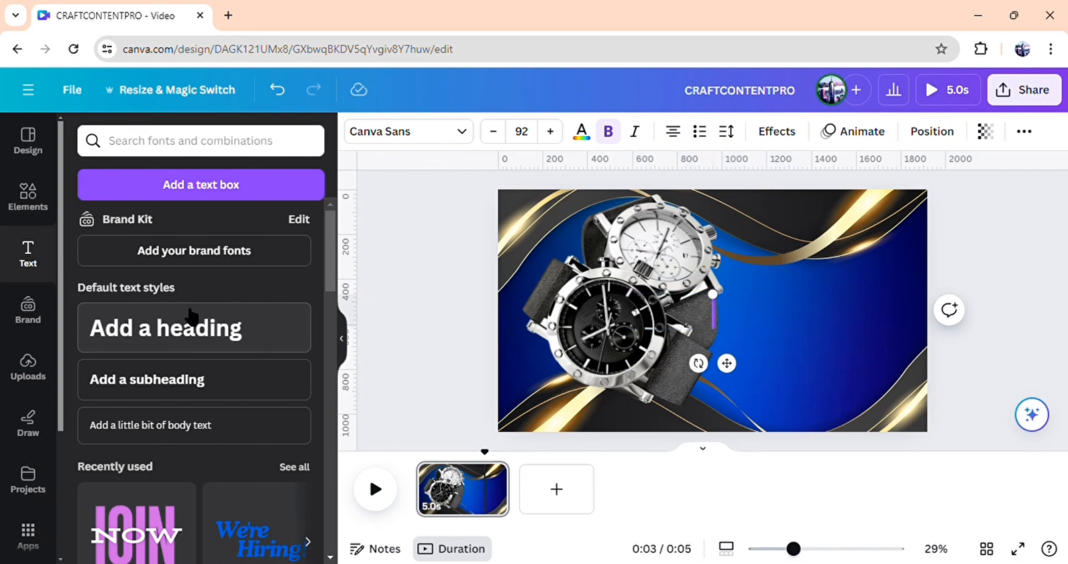
pyautogui.write('SUPER')
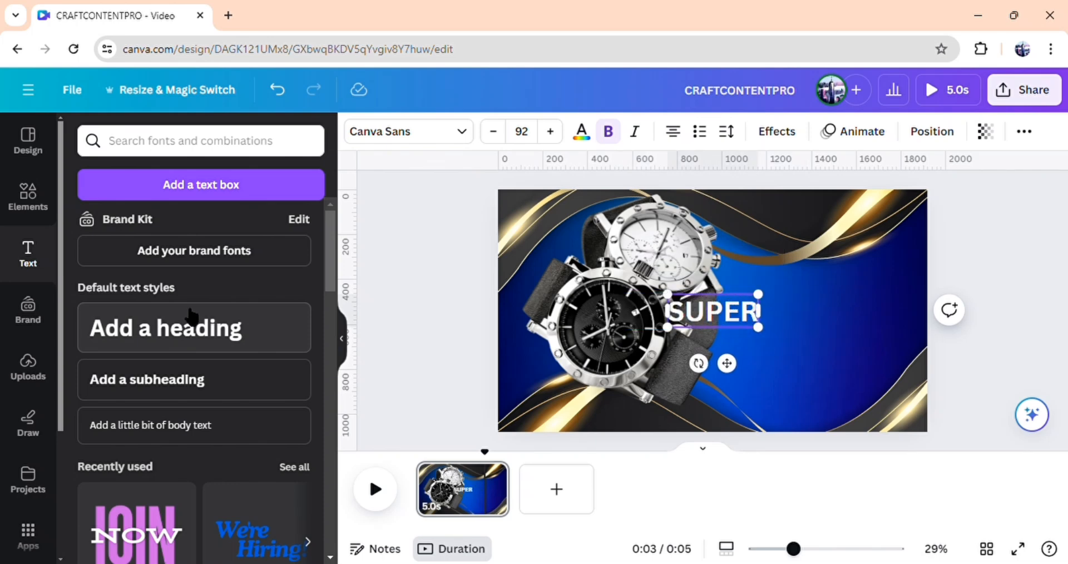
pyautogui.write(' DEAL')
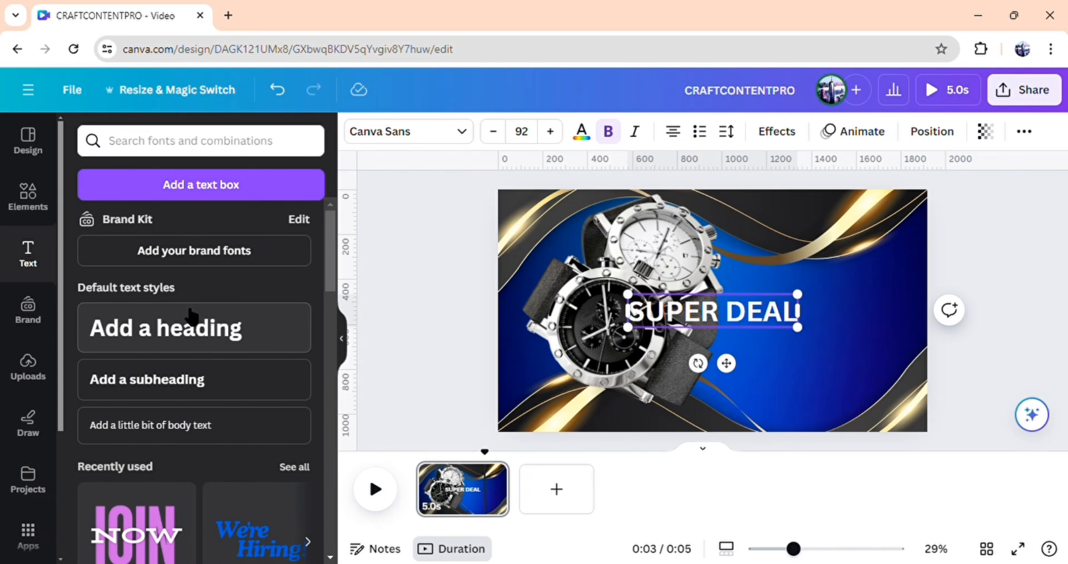
pyautogui.write('!S ON')
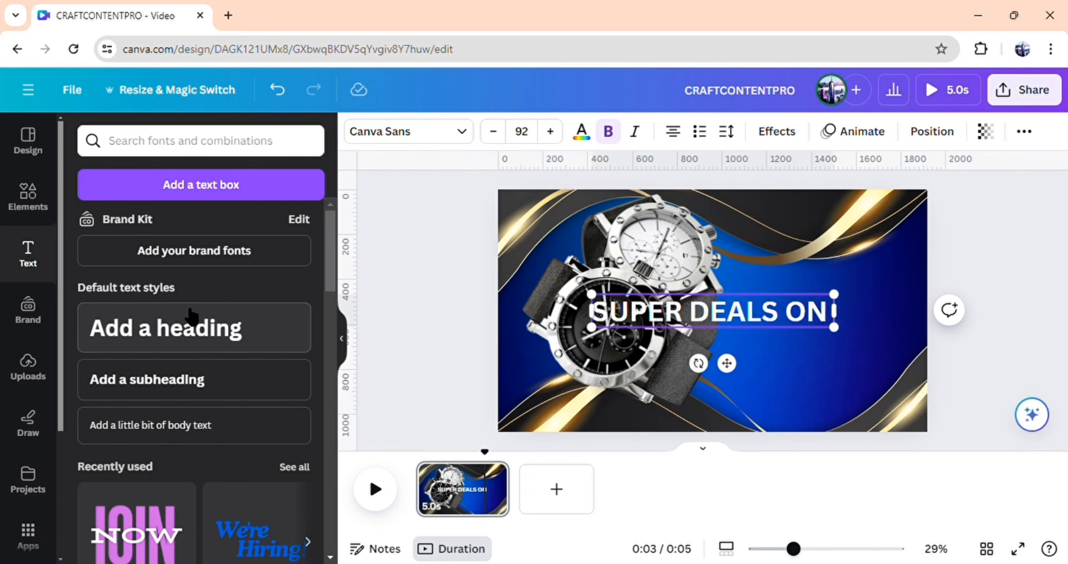
pyautogui.write(' WATCH')
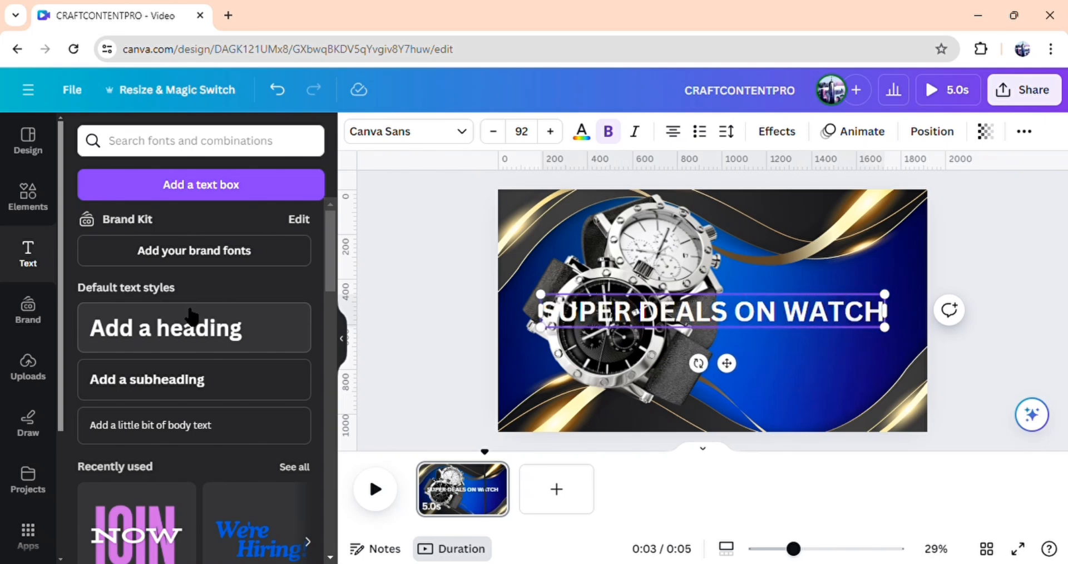
# Set the heading in the Hey Gotcha! font, wrapped onto two lines with a line spacing of about 0.92.
pyautogui.click(418, 140)
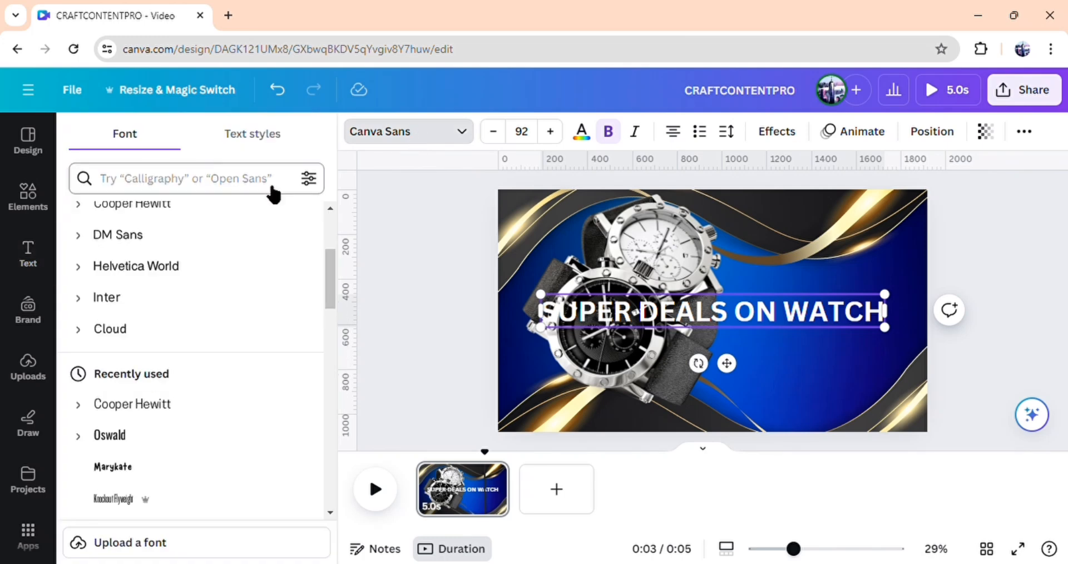
pyautogui.click(153, 323)
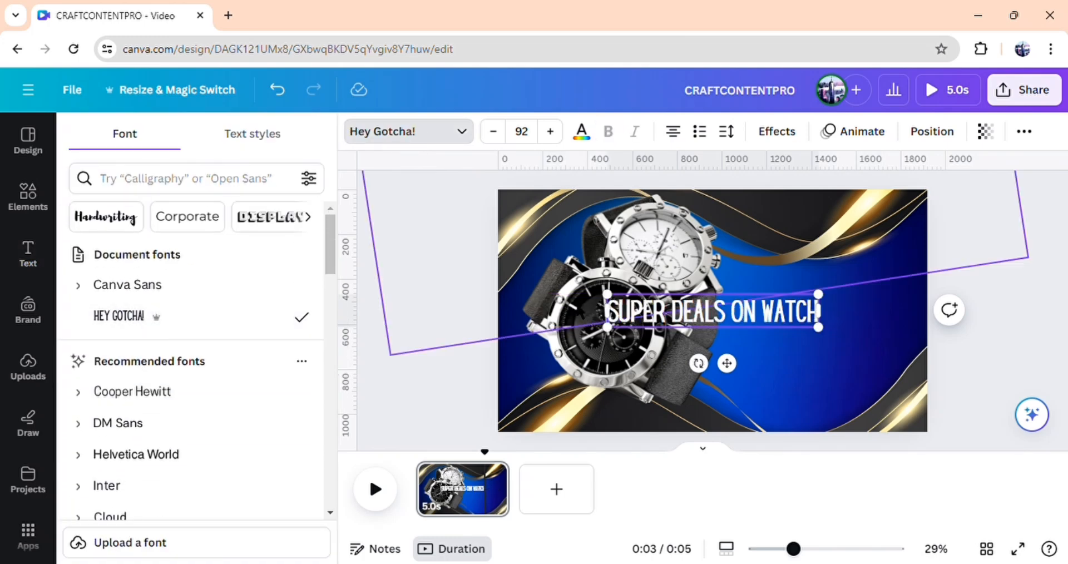
pyautogui.moveTo(817, 310); pyautogui.dragTo(736, 303)
pyautogui.click(727, 131)
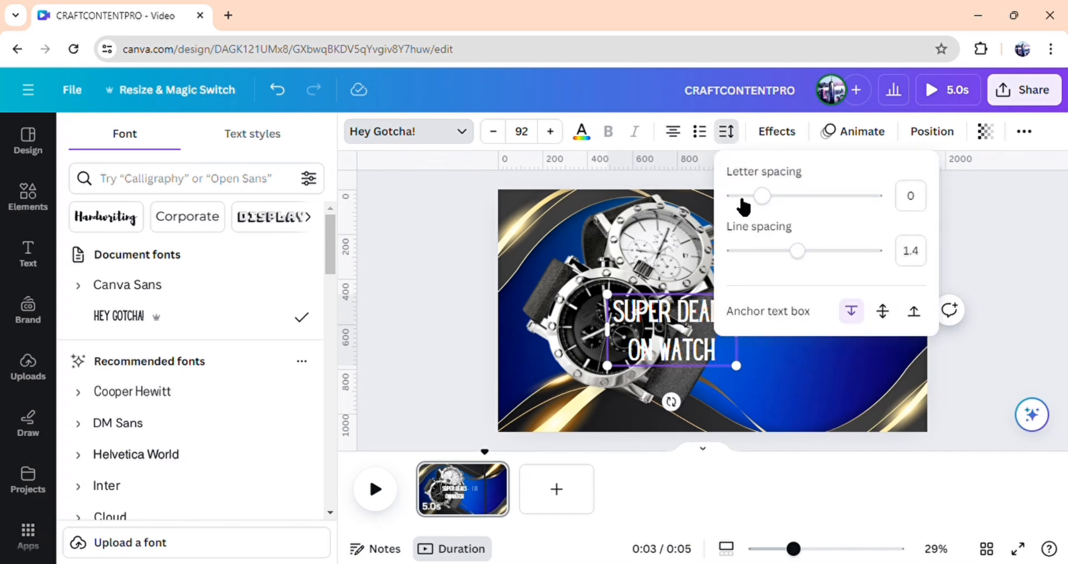
pyautogui.moveTo(796, 251); pyautogui.dragTo(759, 251)
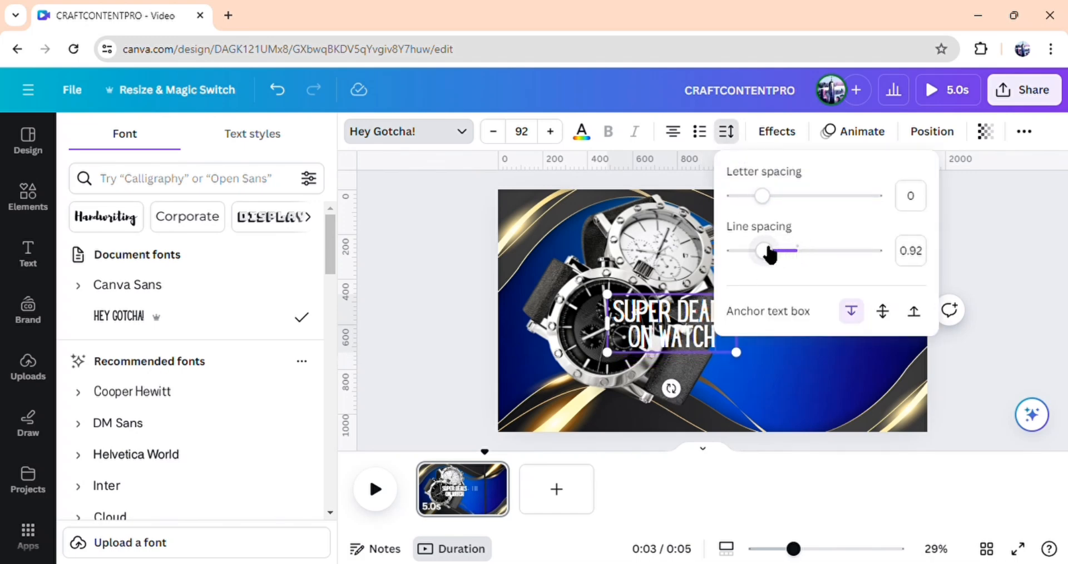
pyautogui.click(966, 356)
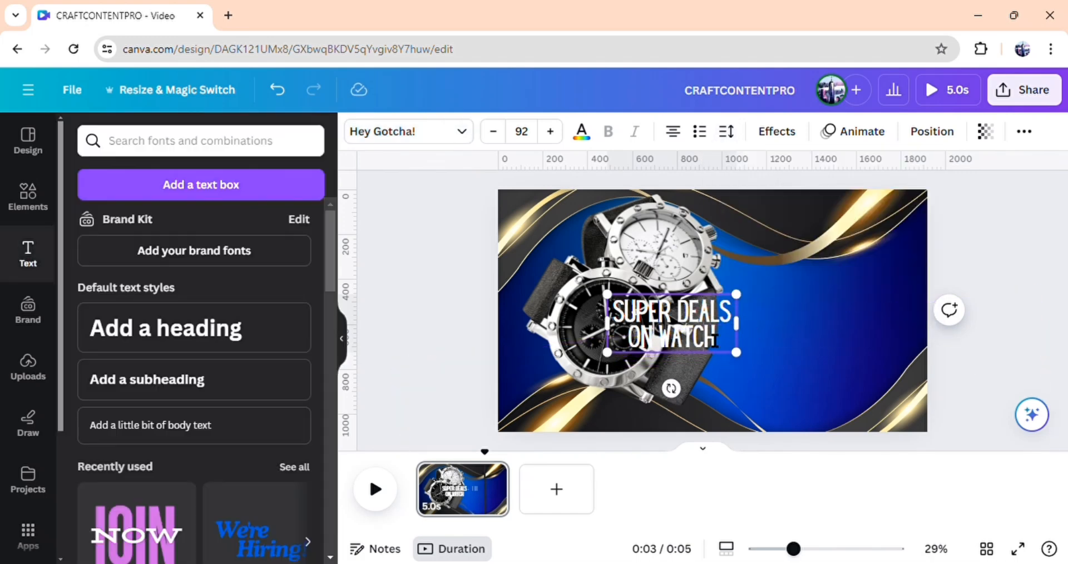
pyautogui.click(989, 344)
# Move the heading to the blue area beside the watches and enlarge it to font size 141.
pyautogui.moveTo(674, 326); pyautogui.dragTo(821, 332)
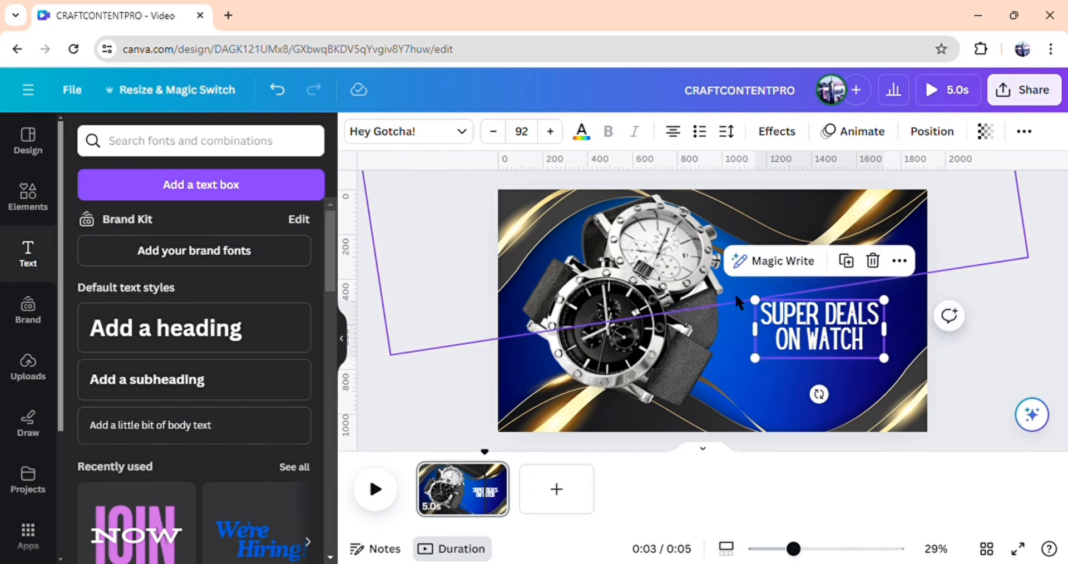
pyautogui.moveTo(757, 302); pyautogui.dragTo(688, 271)
pyautogui.click(939, 298)
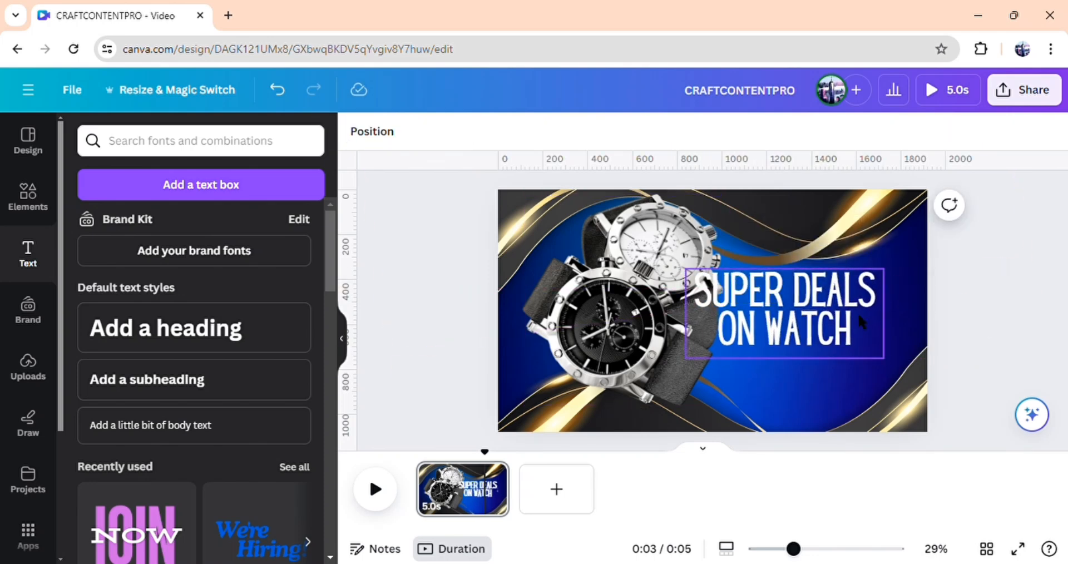
pyautogui.moveTo(848, 323); pyautogui.dragTo(893, 341)
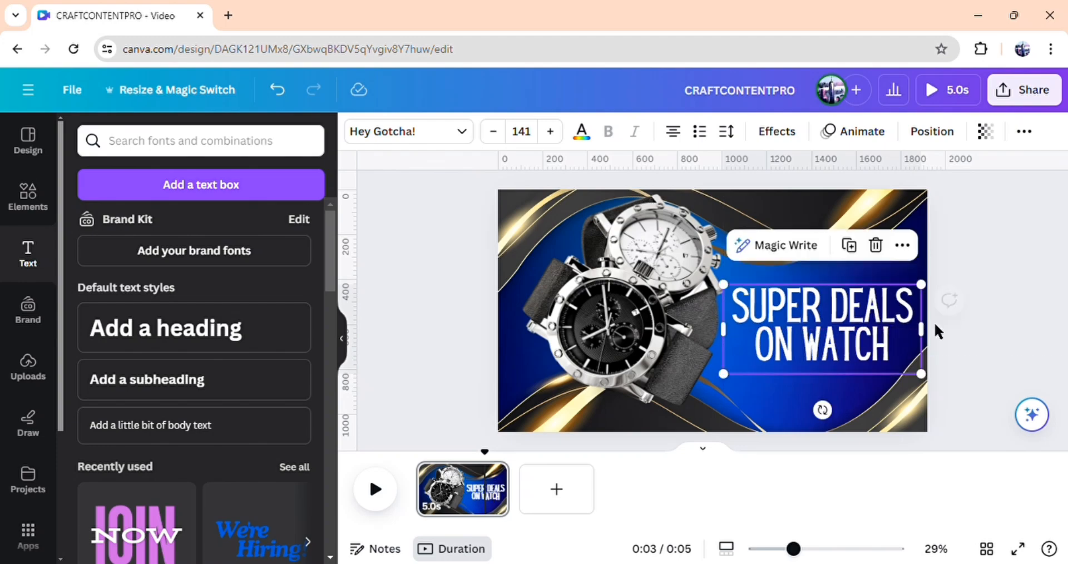
# Apply the Ascend writing animation on enter to the "SUPER DEALS ON WATCH" heading.
pyautogui.click(826, 139)
pyautogui.scroll(-5, 203, 382)
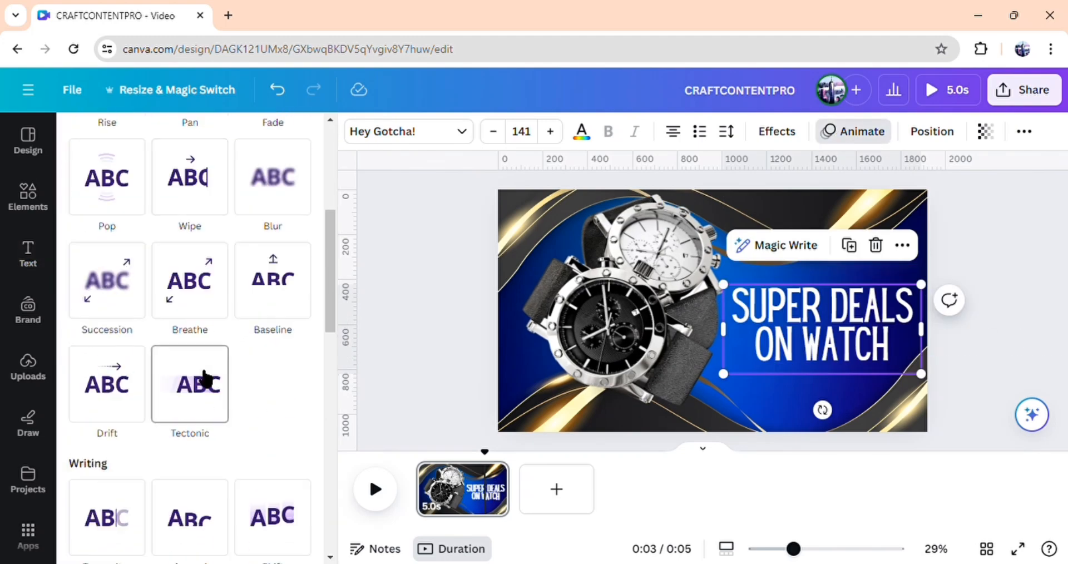
pyautogui.scroll(-3, 200, 401)
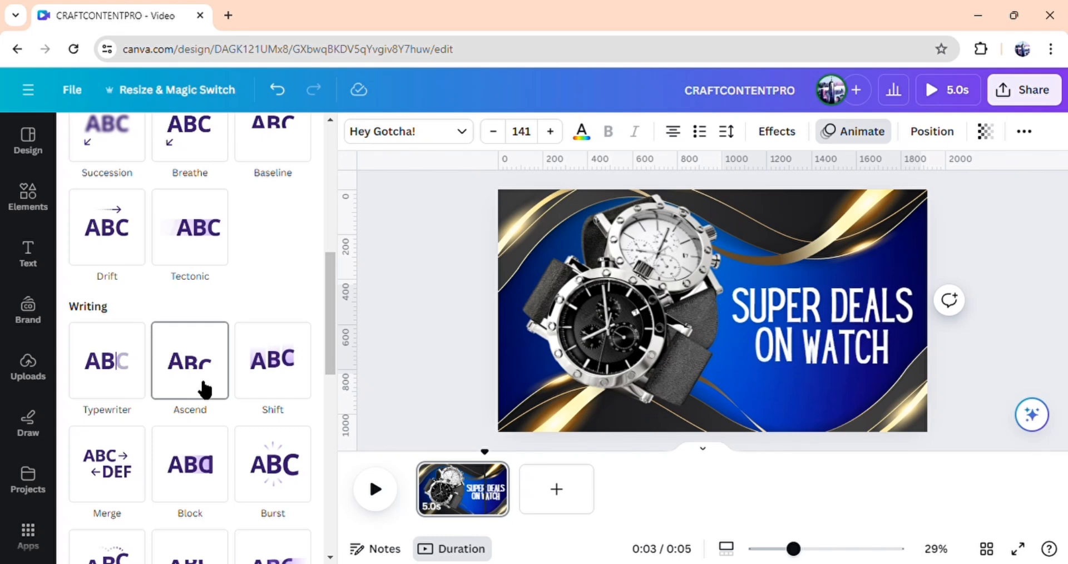
pyautogui.click(203, 384)
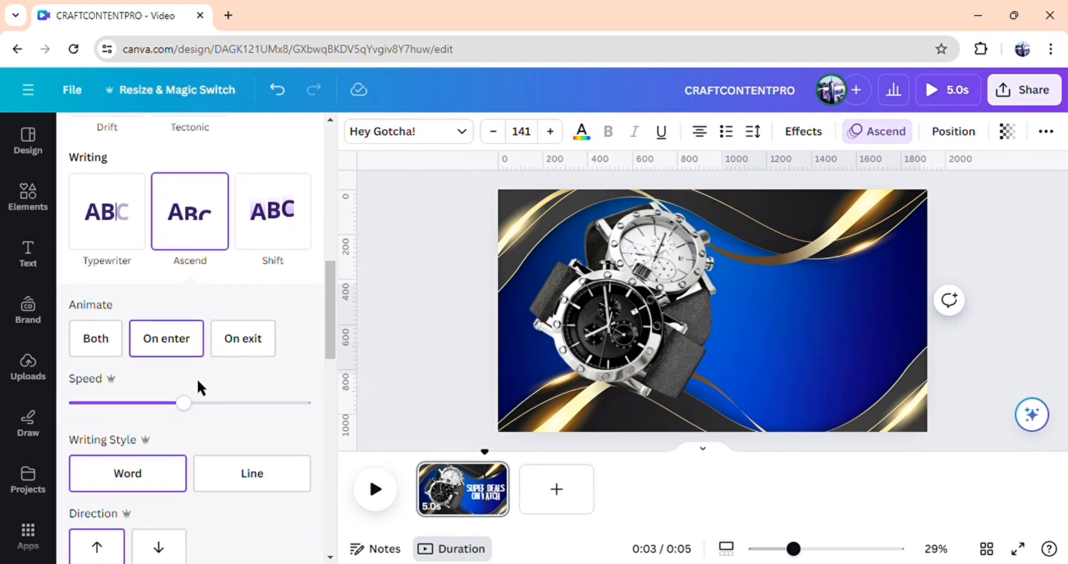
pyautogui.click(452, 356)
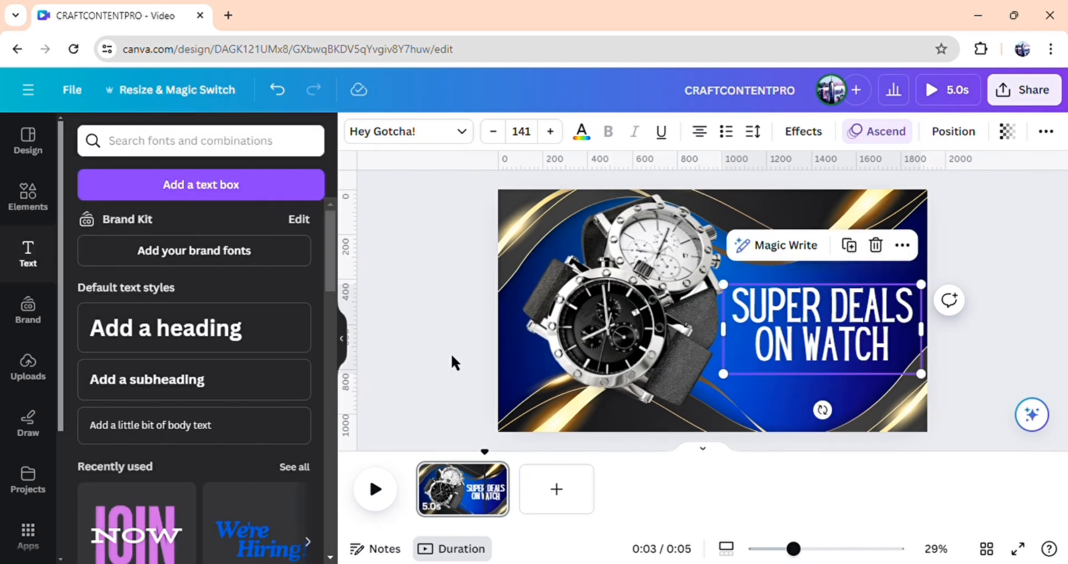
# Duplicate the finished "SUPER DEALS ON WATCH" page as a second page.
pyautogui.click(493, 476)
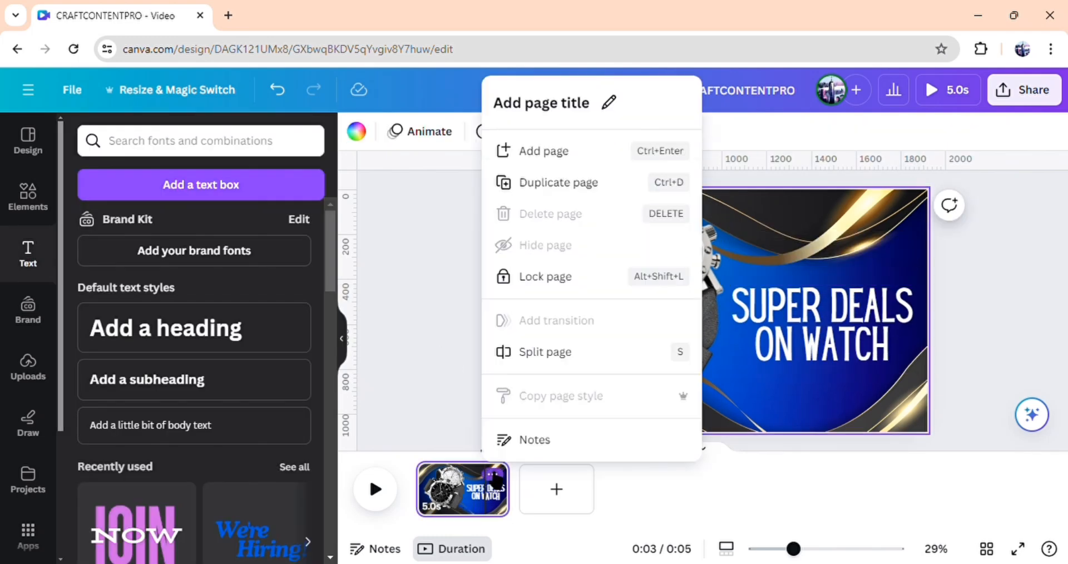
pyautogui.click(556, 184)
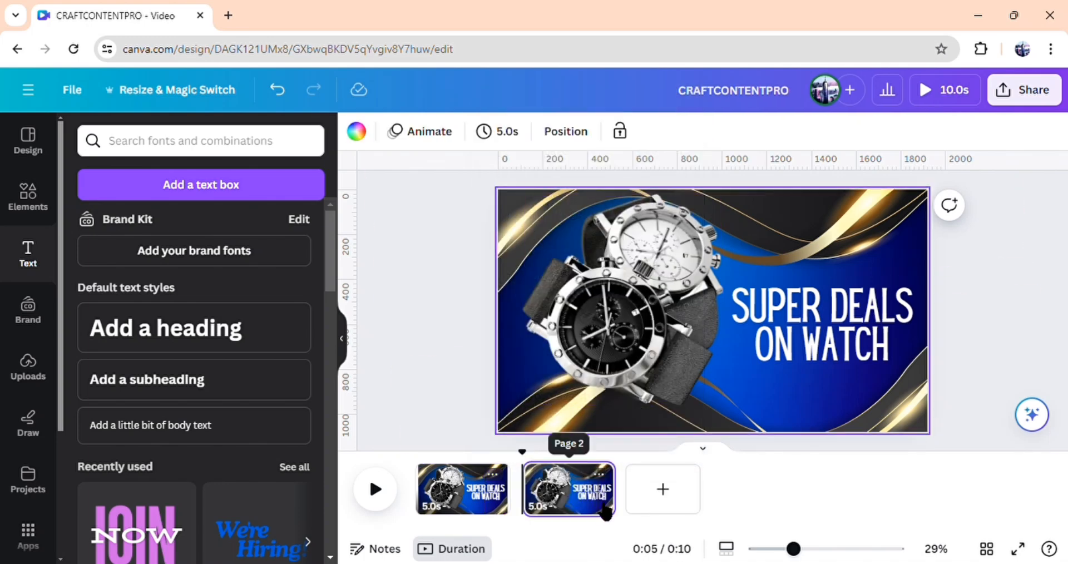
# Trim the first page in the timeline to a duration of 4.2 seconds.
pyautogui.click(462, 479)
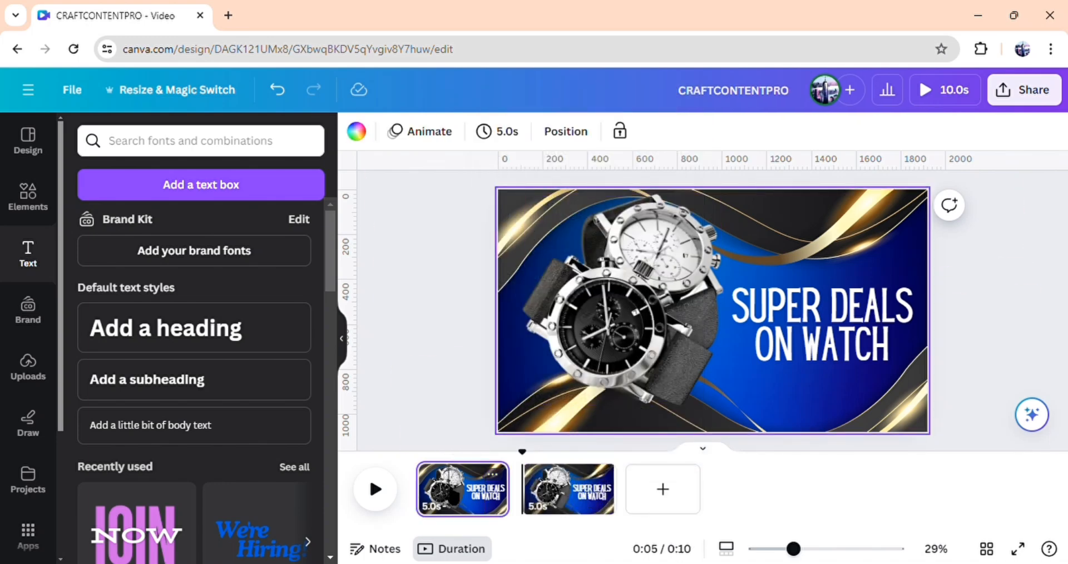
pyautogui.moveTo(431, 505); pyautogui.dragTo(437, 505)
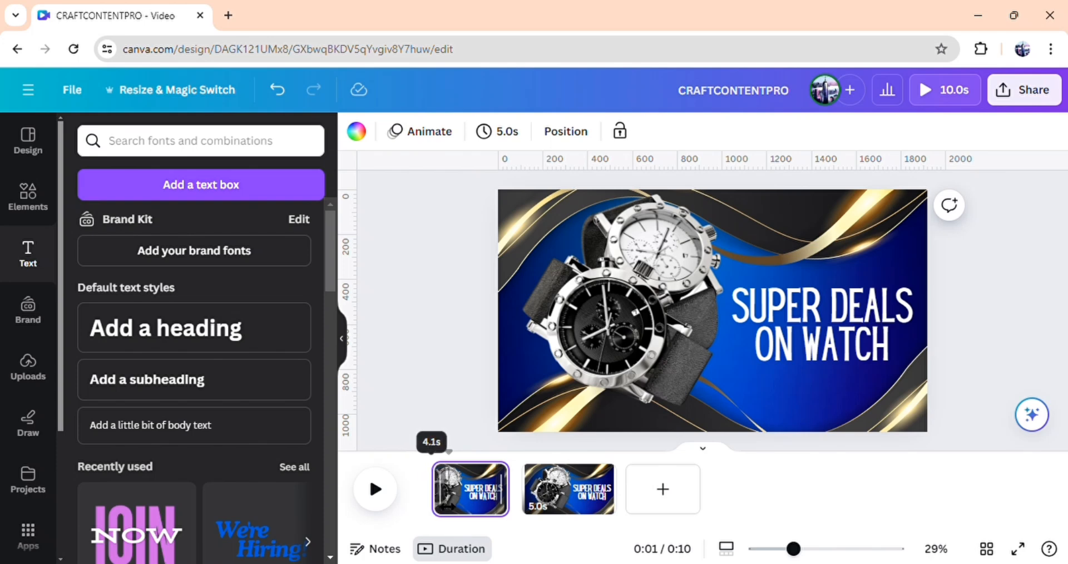
pyautogui.moveTo(443, 507); pyautogui.dragTo(443, 506)
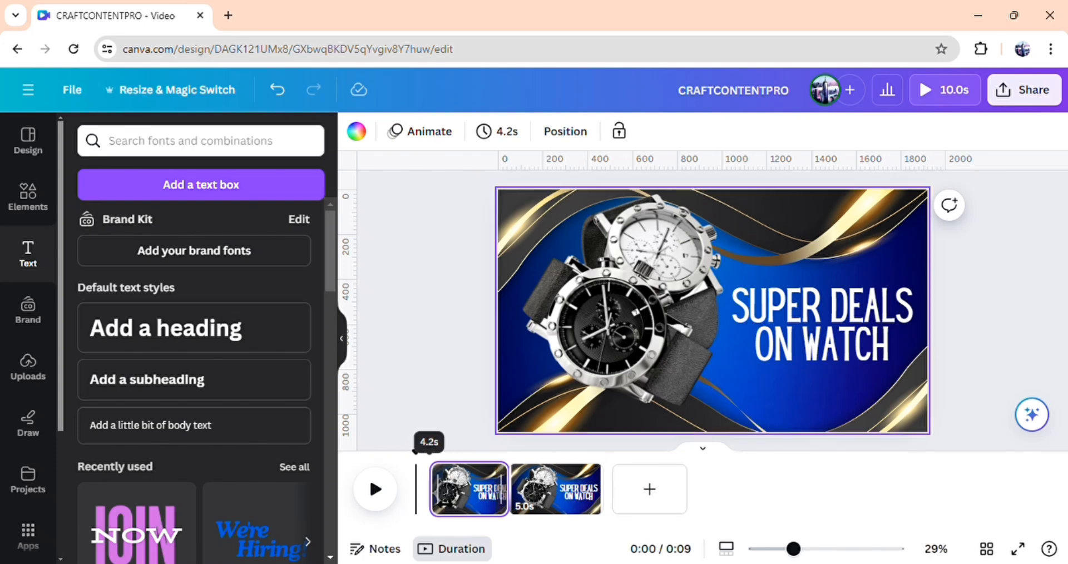
# On the second page, move both gold-wave layers beneath the price badge and the black circle, just above the background.
pyautogui.click(560, 505)
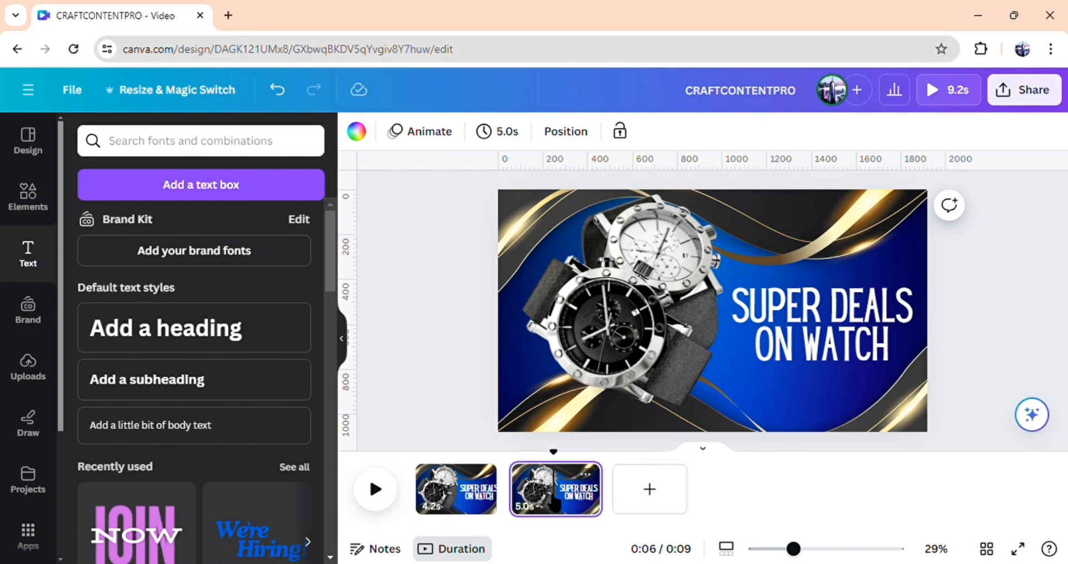
pyautogui.click(565, 134)
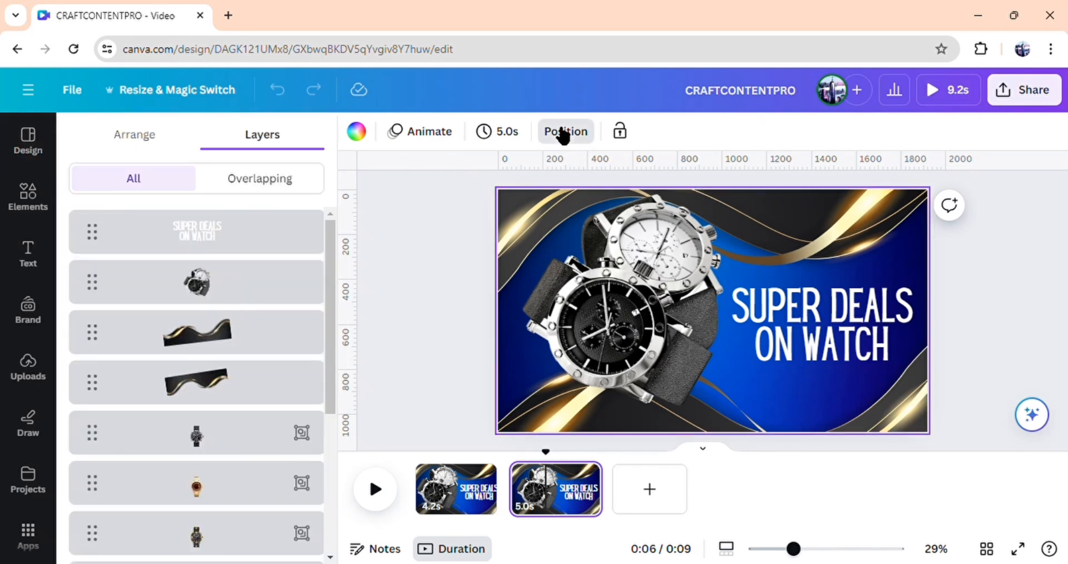
pyautogui.moveTo(242, 342); pyautogui.dragTo(234, 526)
pyautogui.scroll(4, 245, 440)
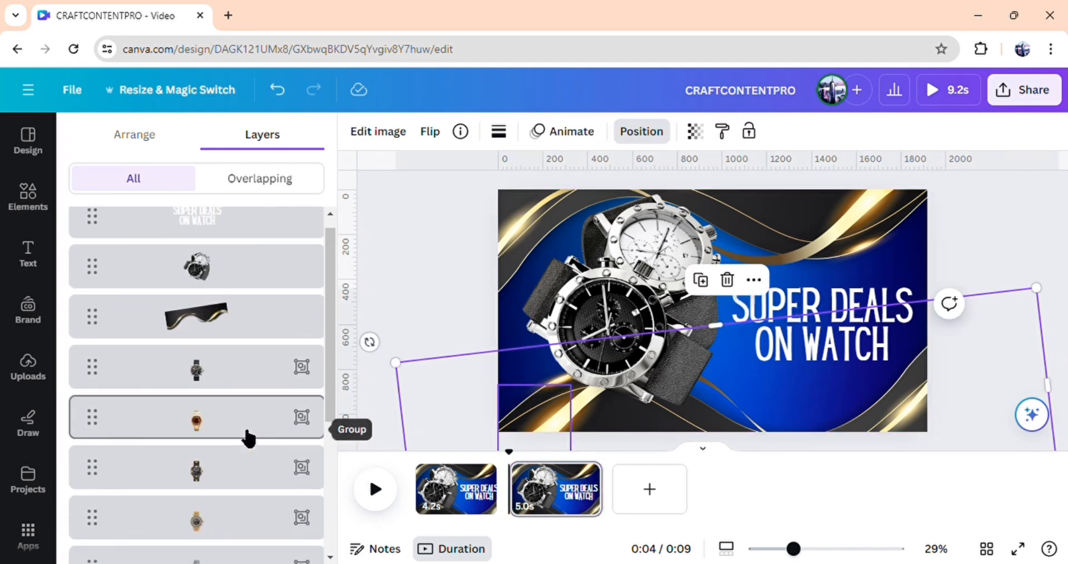
pyautogui.moveTo(243, 340); pyautogui.dragTo(237, 476)
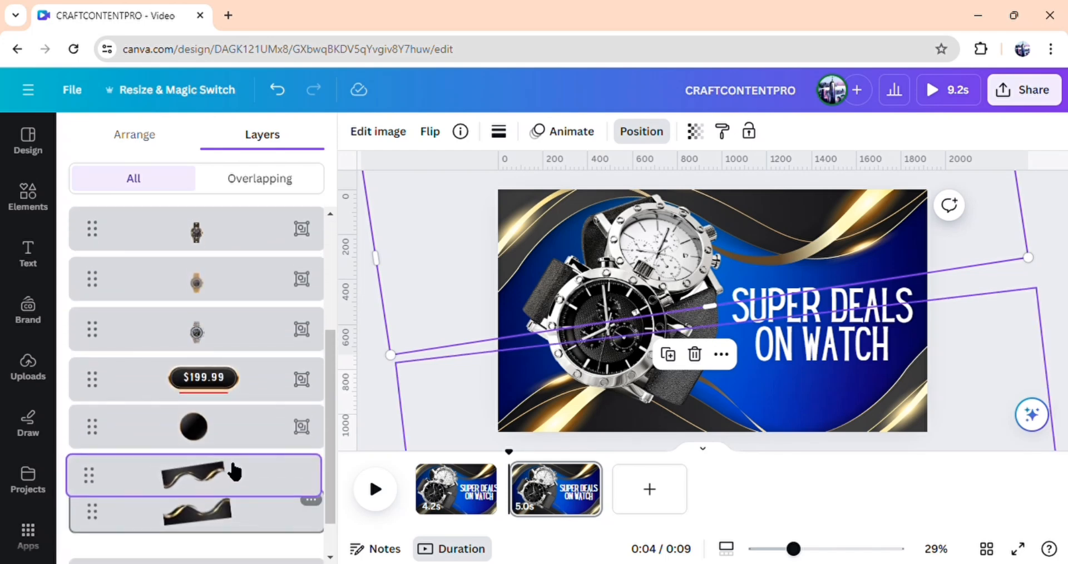
# Reorder the watch groups so the silver watch lies directly below the two-watch image, followed by the gold and the black-and-gold ones.
pyautogui.moveTo(245, 341); pyautogui.dragTo(238, 320)
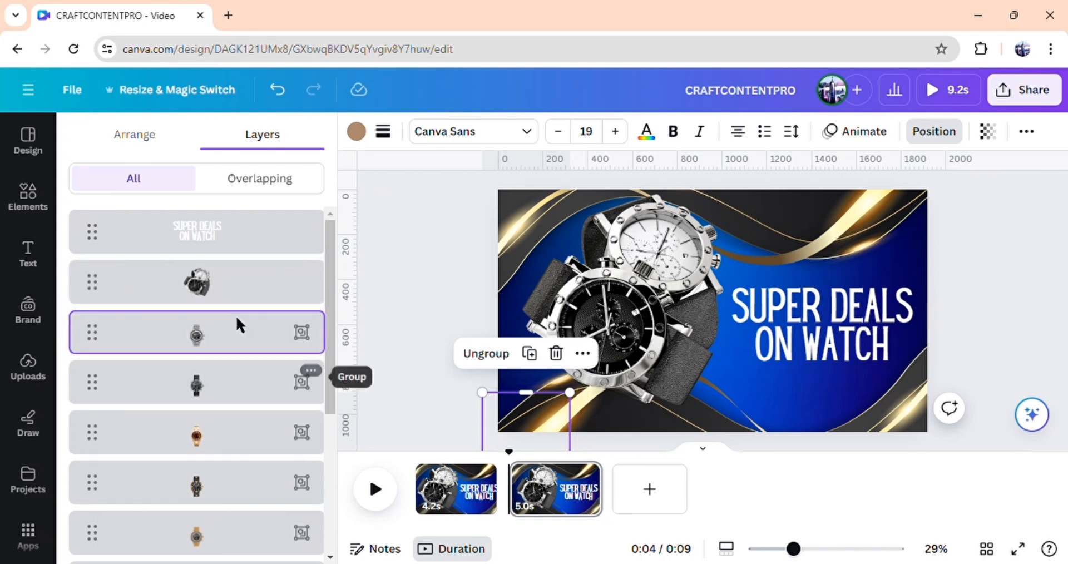
pyautogui.moveTo(233, 429); pyautogui.dragTo(228, 376)
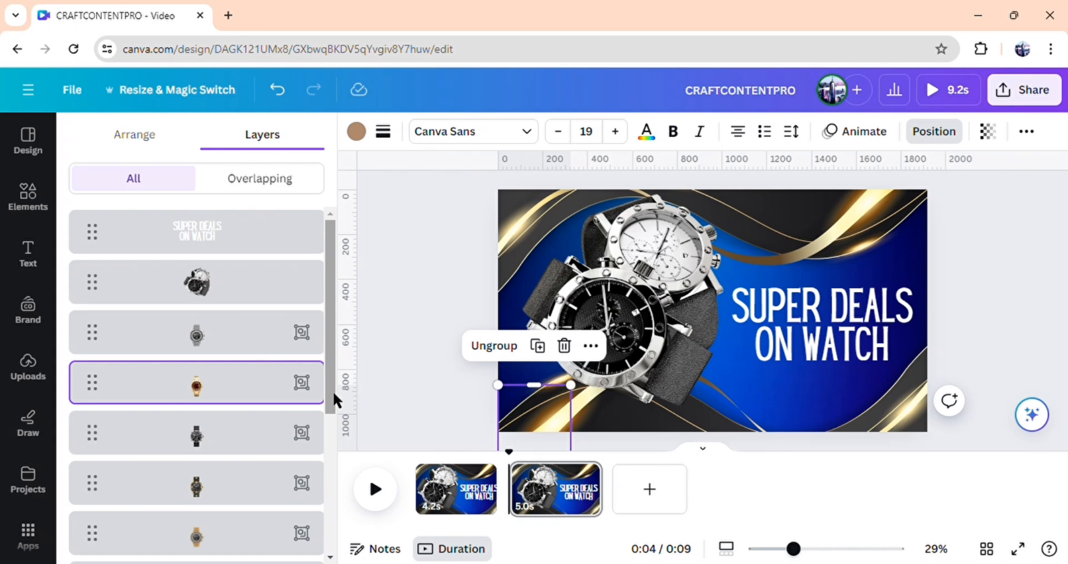
pyautogui.moveTo(244, 497); pyautogui.dragTo(235, 416)
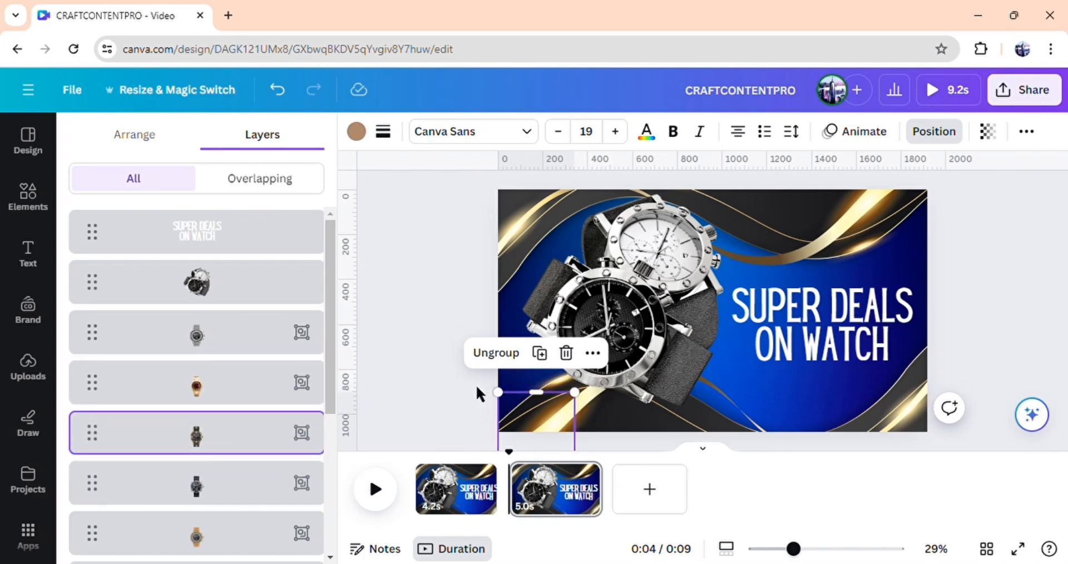
pyautogui.scroll(-3, 236, 532)
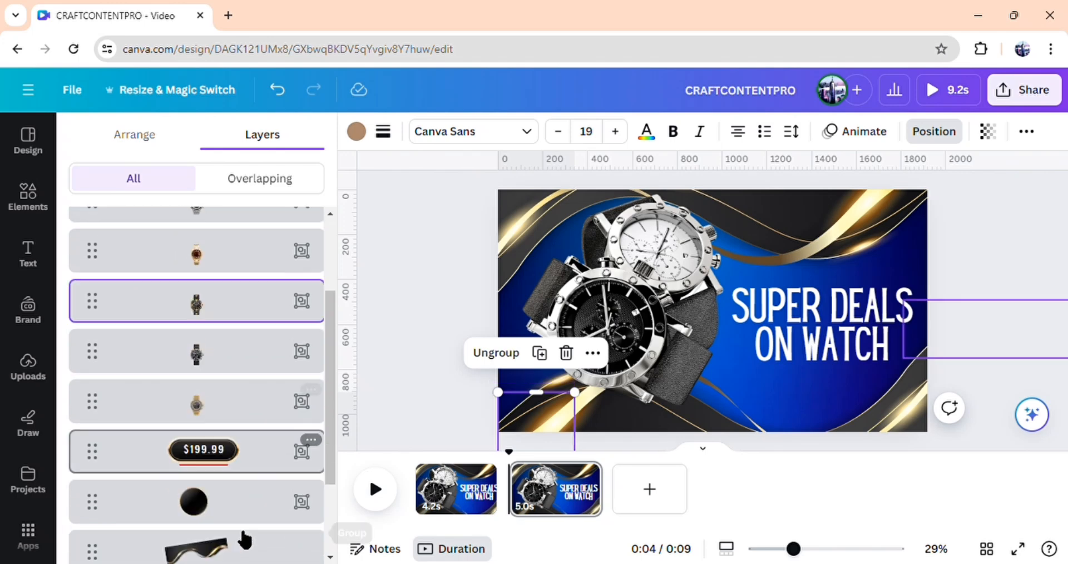
pyautogui.click(376, 385)
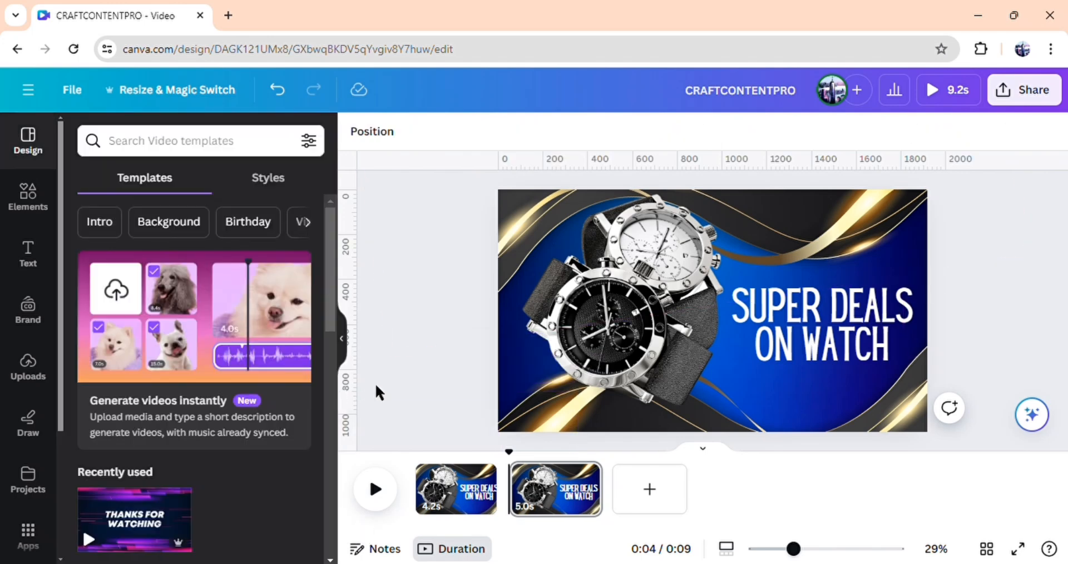
# Shrink the two-watch image and place it in the second page's lower-right corner.
pyautogui.click(607, 275)
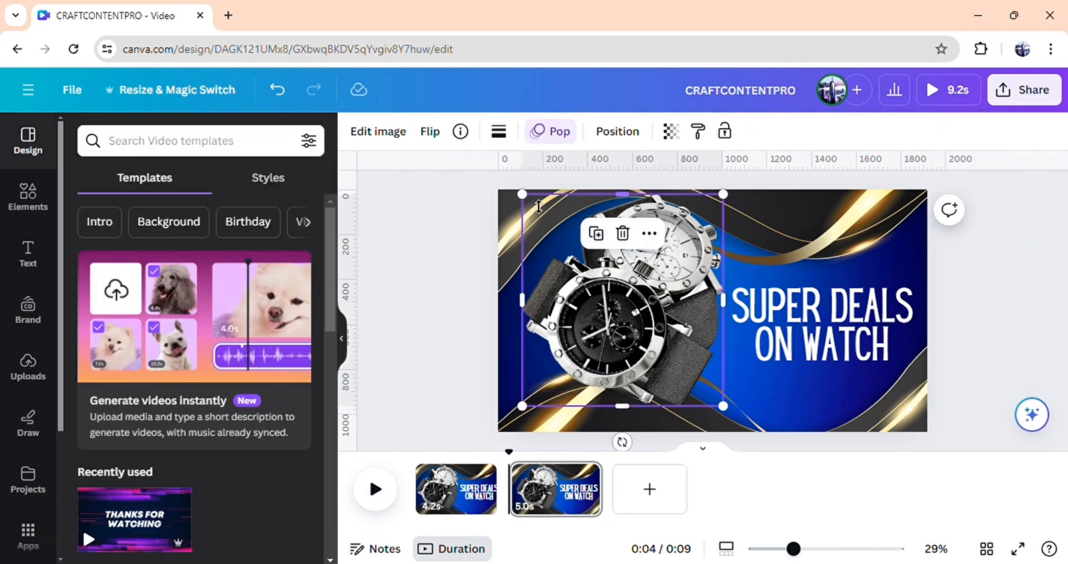
pyautogui.moveTo(530, 201); pyautogui.dragTo(647, 327)
pyautogui.moveTo(684, 367); pyautogui.dragTo(900, 403)
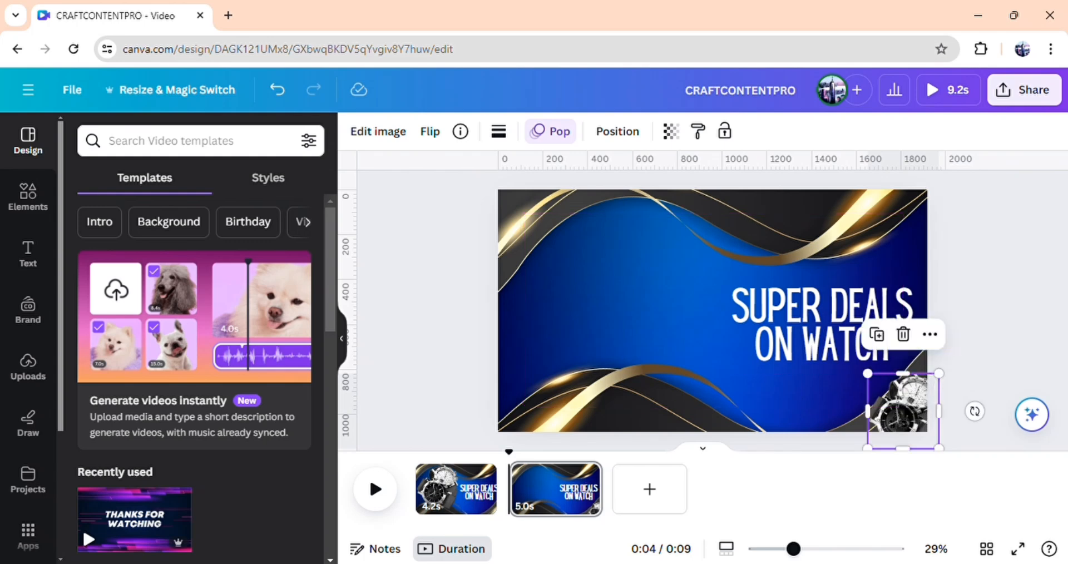
# Replace the second page's heading text with "STERLING SILVER WATCH".
pyautogui.click(829, 339)
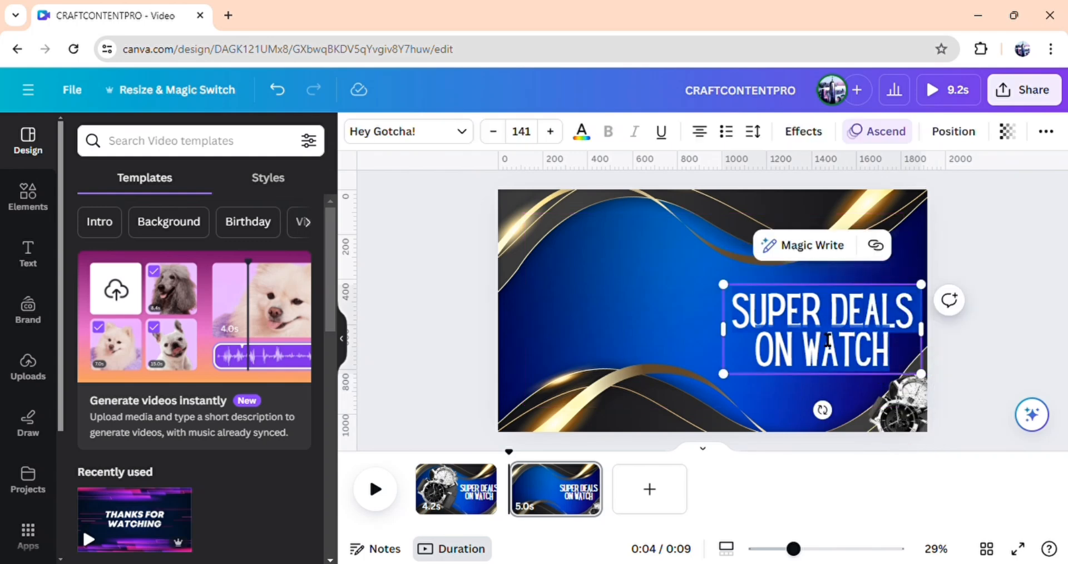
pyautogui.write('S')
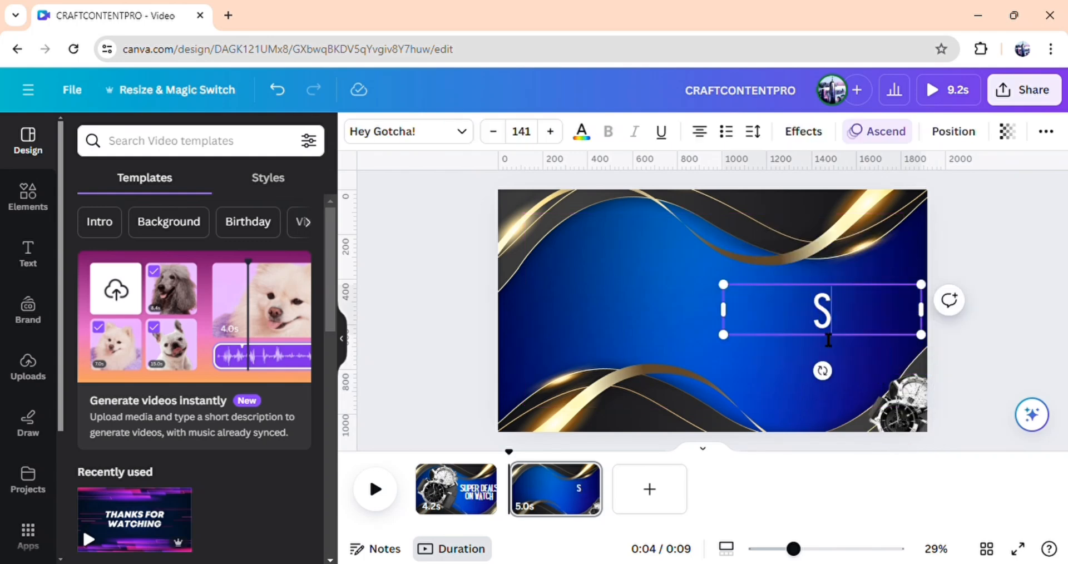
pyautogui.write('TERLIN')
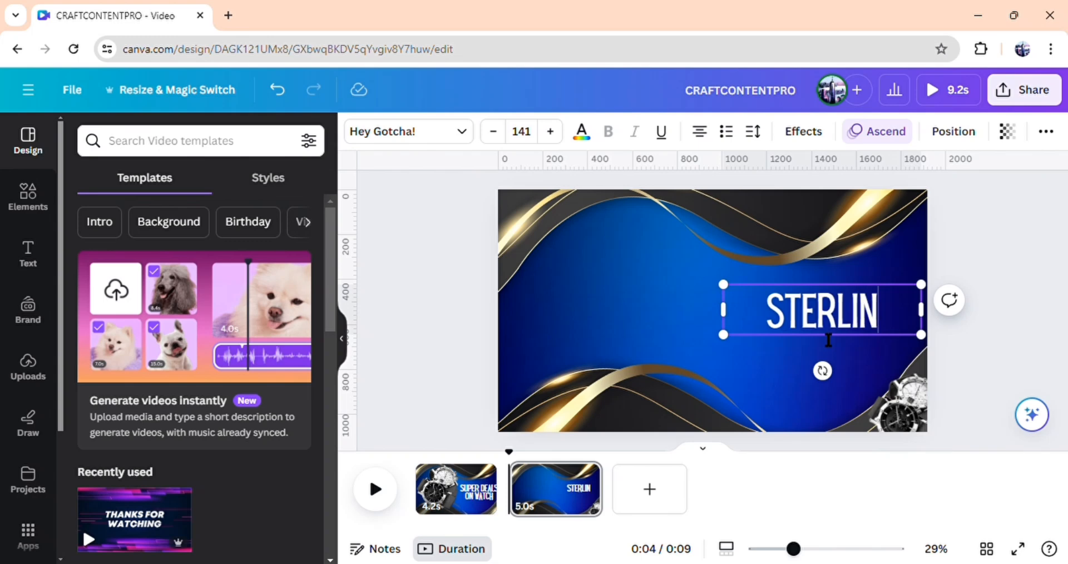
pyautogui.write('G SI')
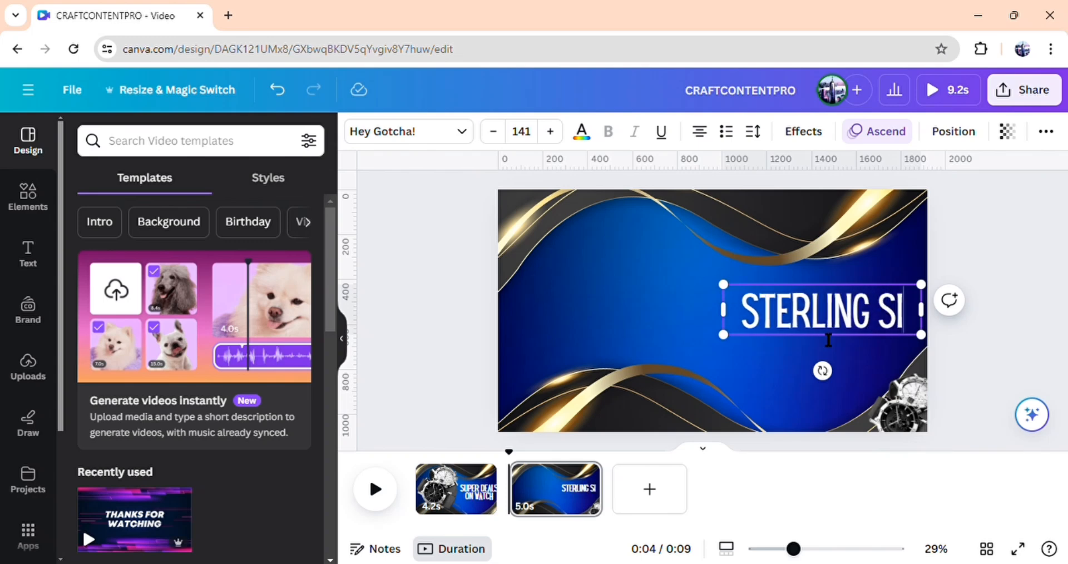
pyautogui.write('LVER WA')
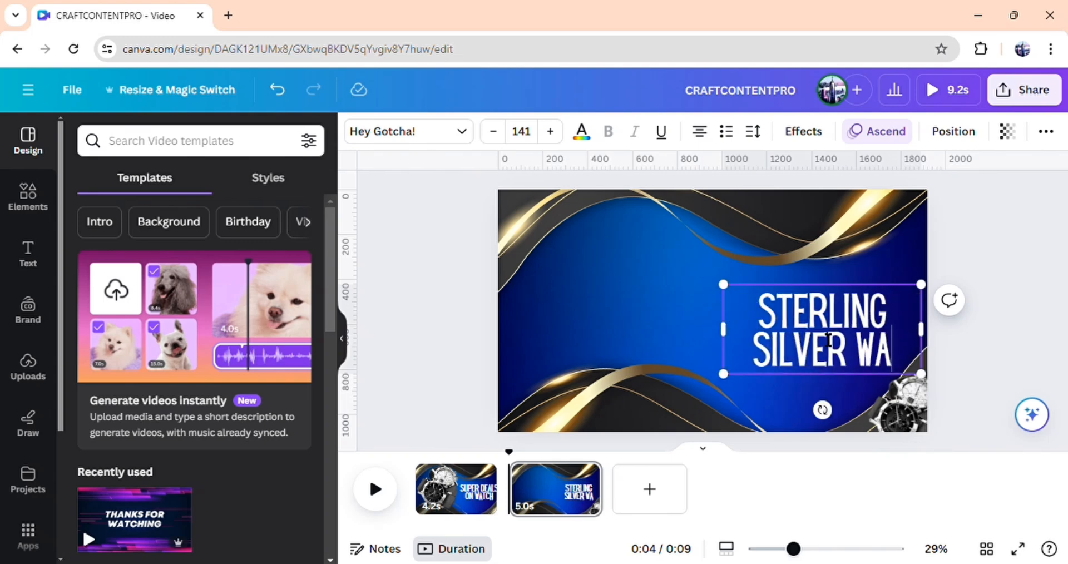
pyautogui.write('TCH')
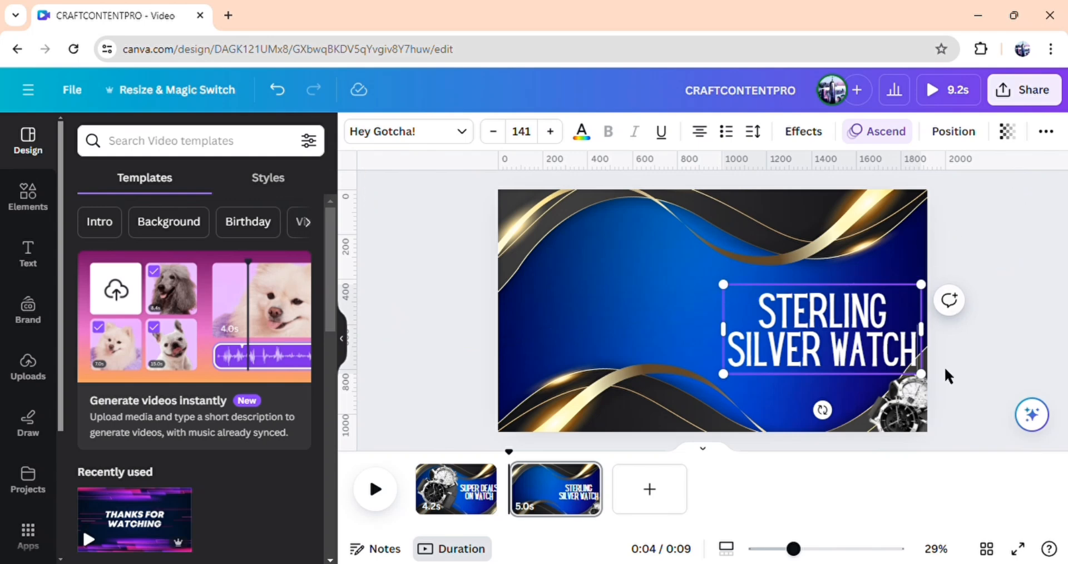
# Reduce the "STERLING SILVER WATCH" heading to font size 95 and place it against the page's right edge.
pyautogui.moveTo(927, 381); pyautogui.dragTo(863, 301)
pyautogui.click(966, 340)
pyautogui.moveTo(775, 289); pyautogui.dragTo(817, 303)
pyautogui.click(992, 326)
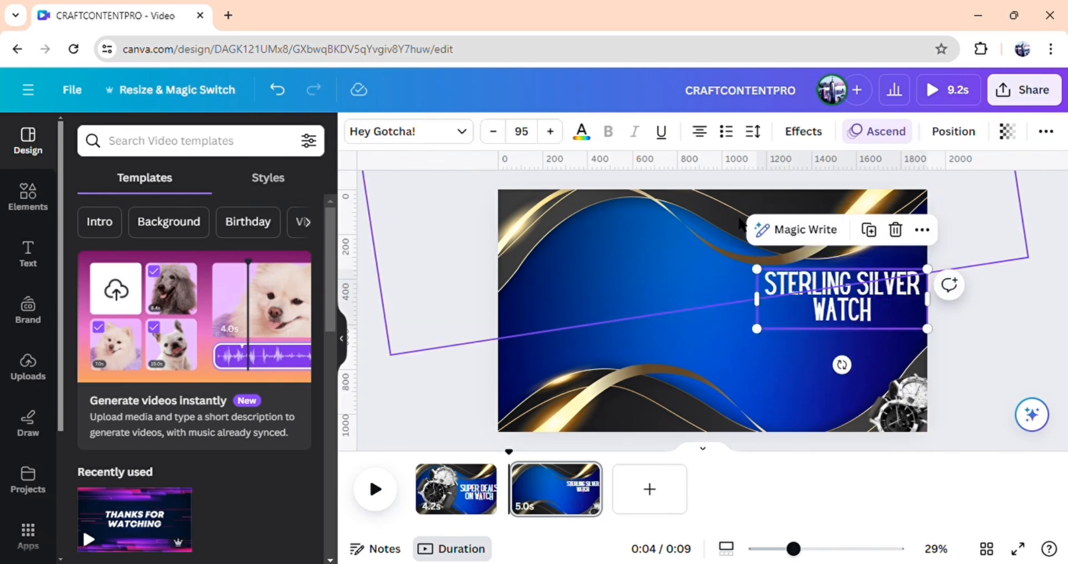
# Straighten the upper gold wave, scale it down to about the page's width and align it along the page's upper edge.
pyautogui.click(750, 223)
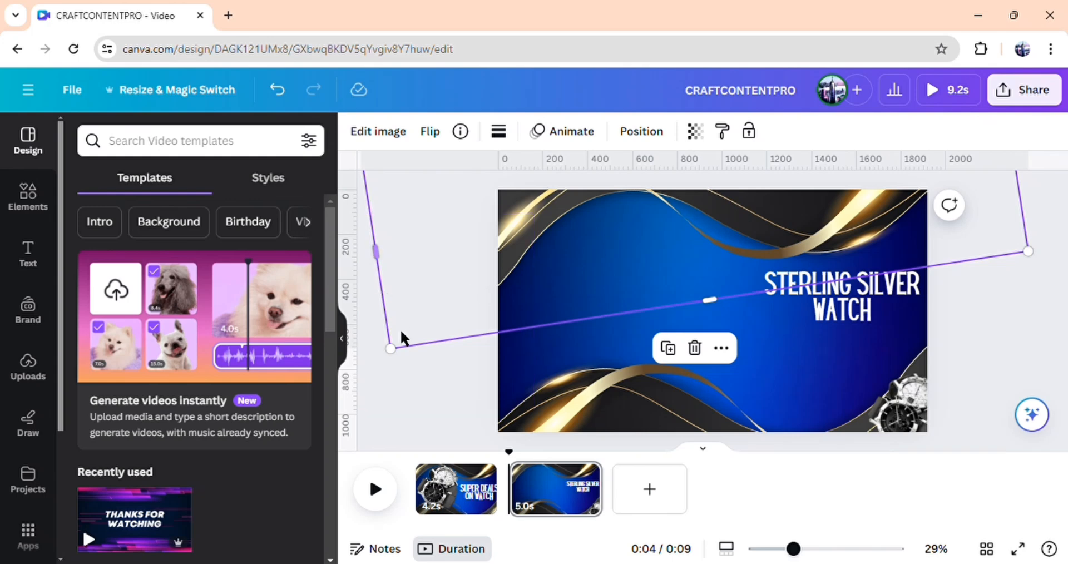
pyautogui.moveTo(992, 253); pyautogui.dragTo(1006, 273)
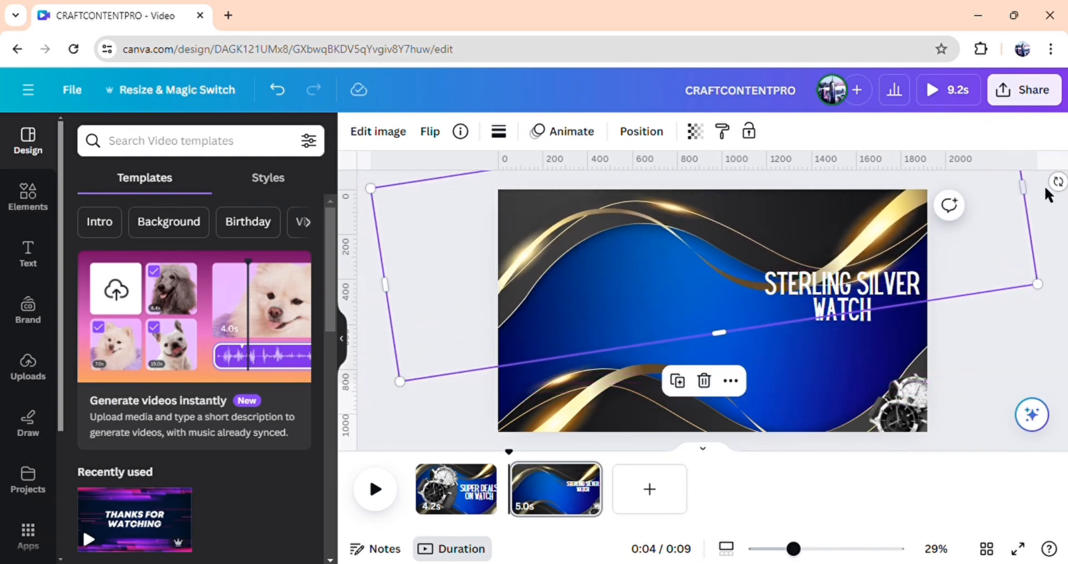
pyautogui.moveTo(1058, 181); pyautogui.dragTo(1031, 284)
pyautogui.moveTo(1039, 349); pyautogui.dragTo(851, 202)
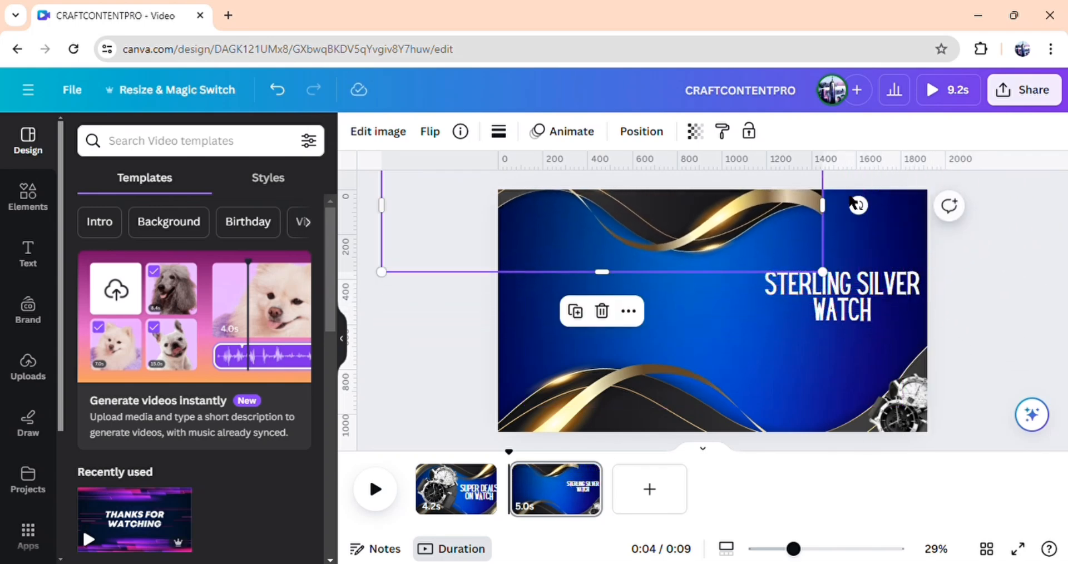
pyautogui.moveTo(786, 218); pyautogui.dragTo(870, 188)
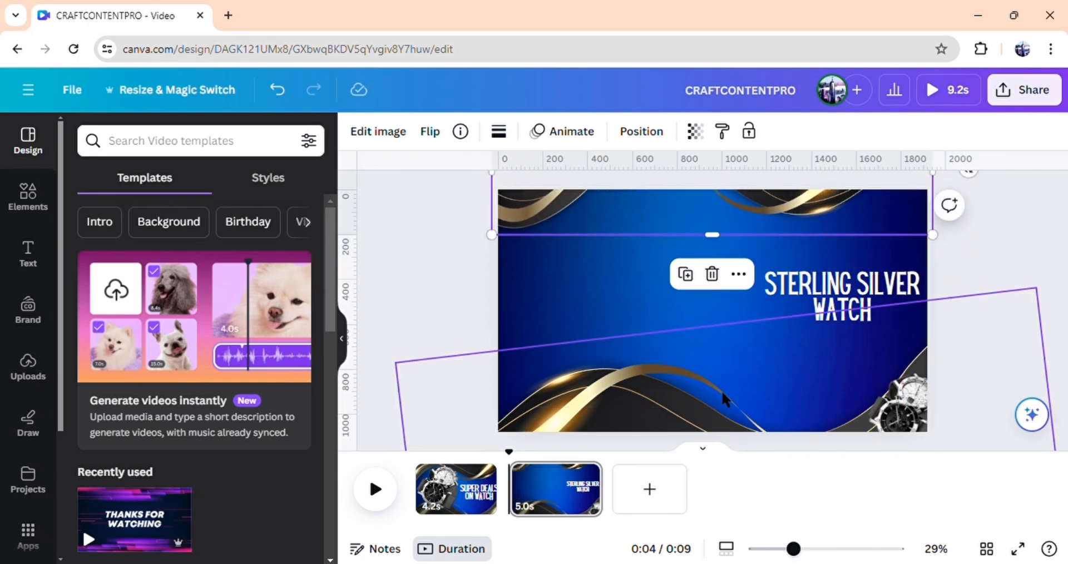
# Straighten and shrink the lower gold wave and place it along the page's lower edge.
pyautogui.click(650, 416)
pyautogui.moveTo(375, 352); pyautogui.dragTo(598, 383)
pyautogui.moveTo(735, 446); pyautogui.dragTo(677, 421)
pyautogui.click(799, 306)
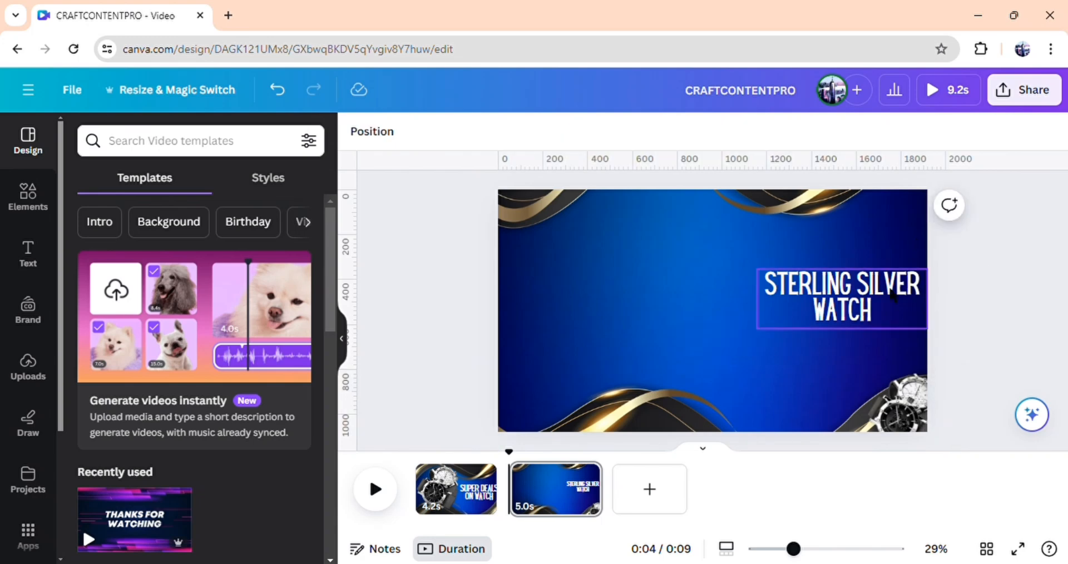
# Raise the "STERLING SILVER WATCH" heading and bring the $199.99 price badge onto the page directly below it.
pyautogui.moveTo(812, 315); pyautogui.dragTo(811, 286)
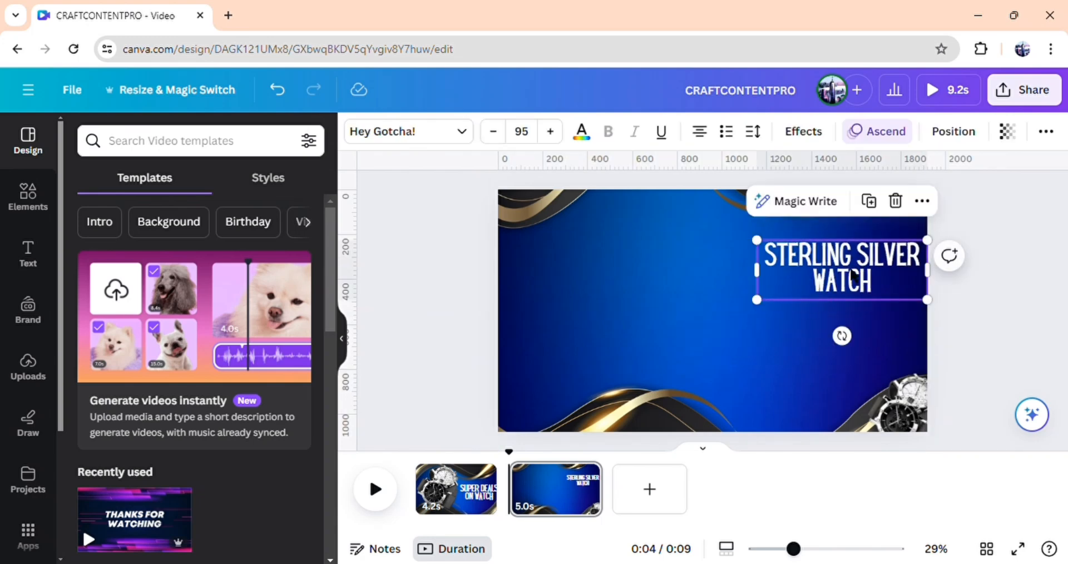
pyautogui.click(976, 333)
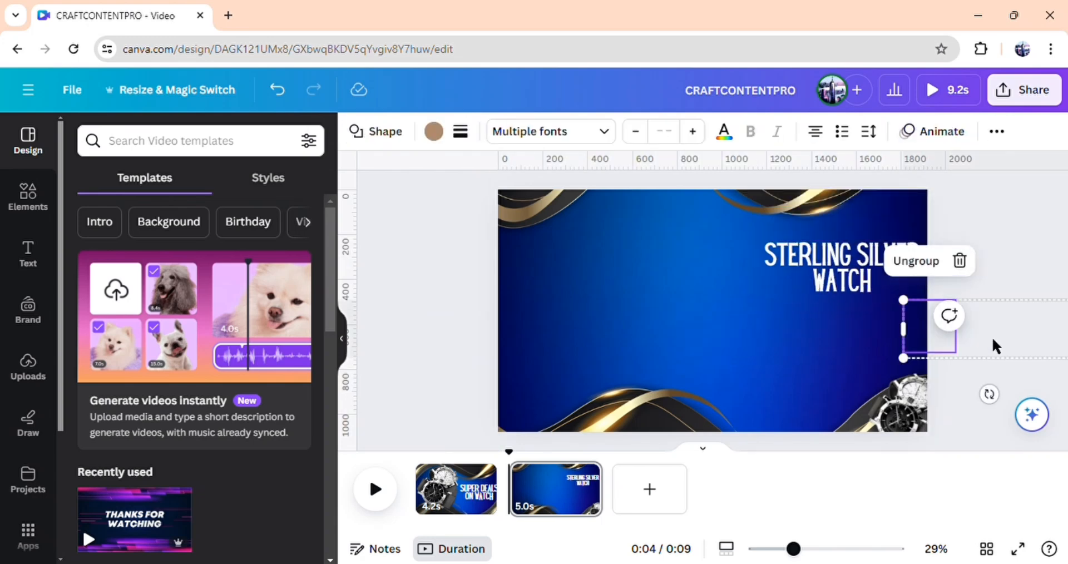
pyautogui.moveTo(992, 336); pyautogui.dragTo(840, 345)
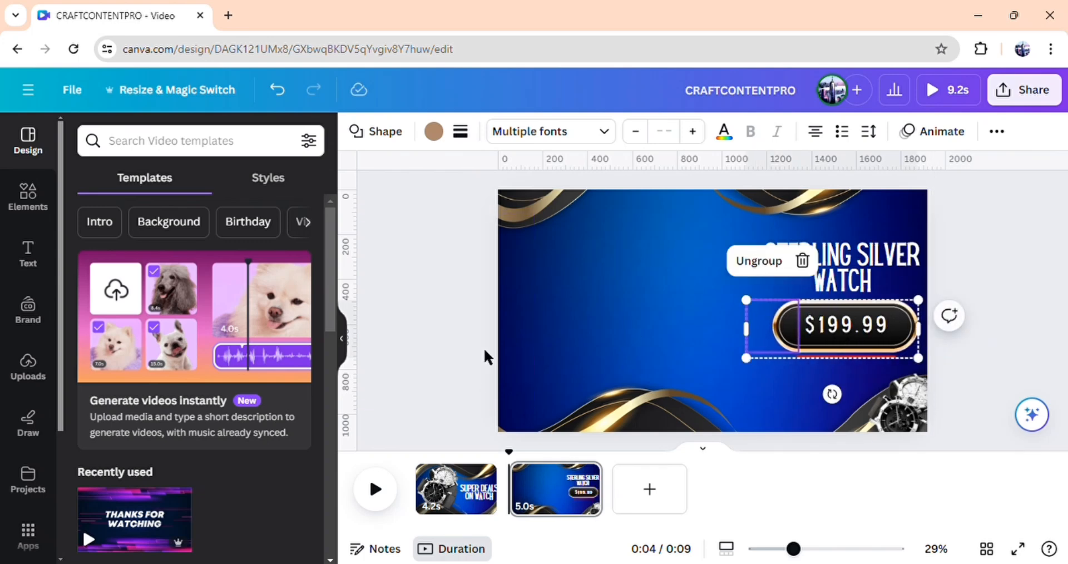
# Bring the gold-rimmed black circle group onto the page beside the heading and scale it down slightly.
pyautogui.click(510, 338)
pyautogui.moveTo(424, 334); pyautogui.dragTo(703, 317)
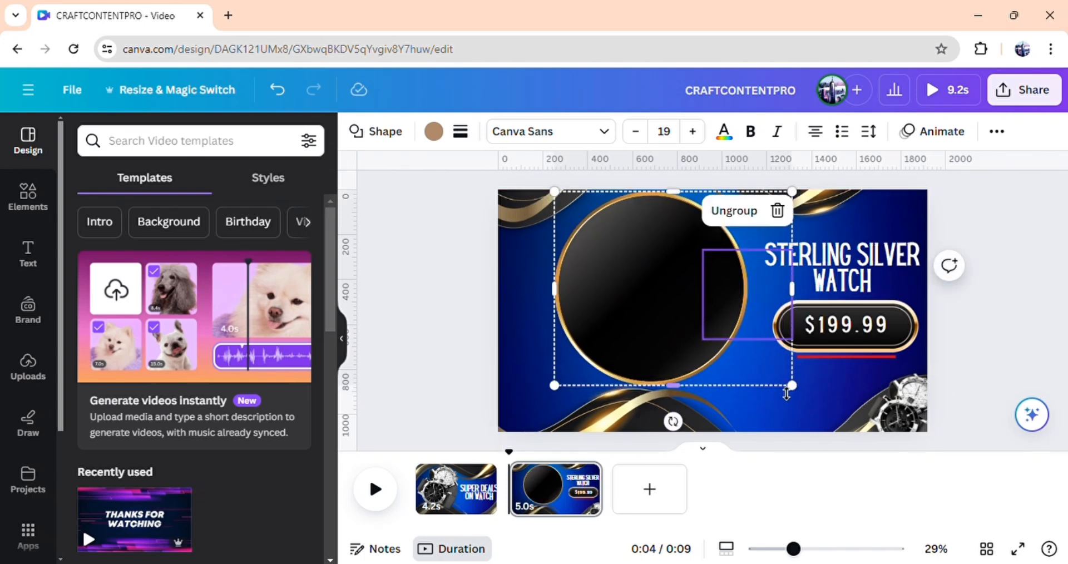
pyautogui.moveTo(797, 393); pyautogui.dragTo(793, 389)
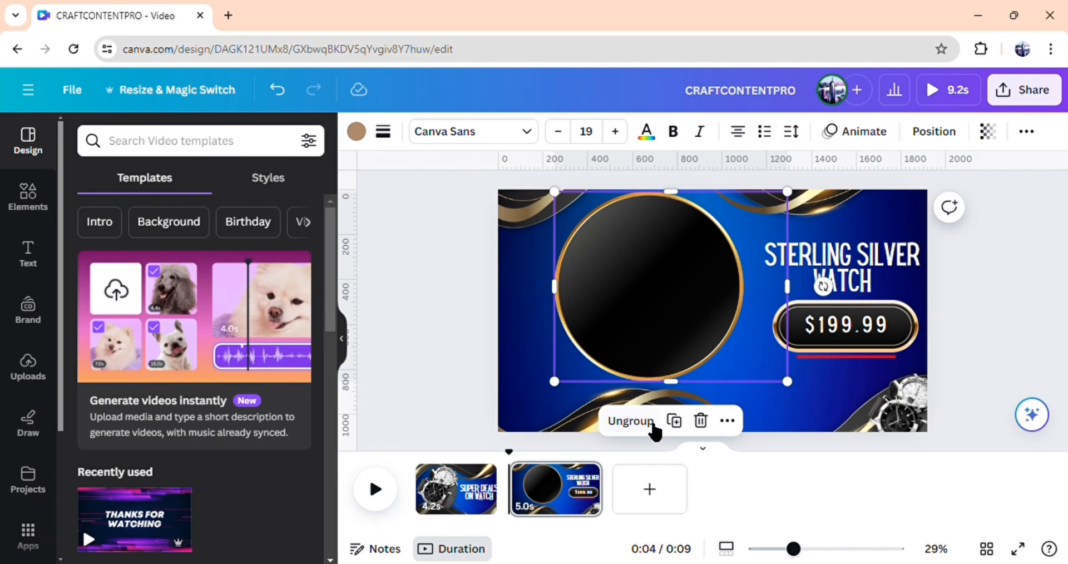
# Enlarge the lower gold wave slightly and reposition it along the page's lower edge beneath the circle.
pyautogui.click(586, 418)
pyautogui.moveTo(507, 453); pyautogui.dragTo(481, 435)
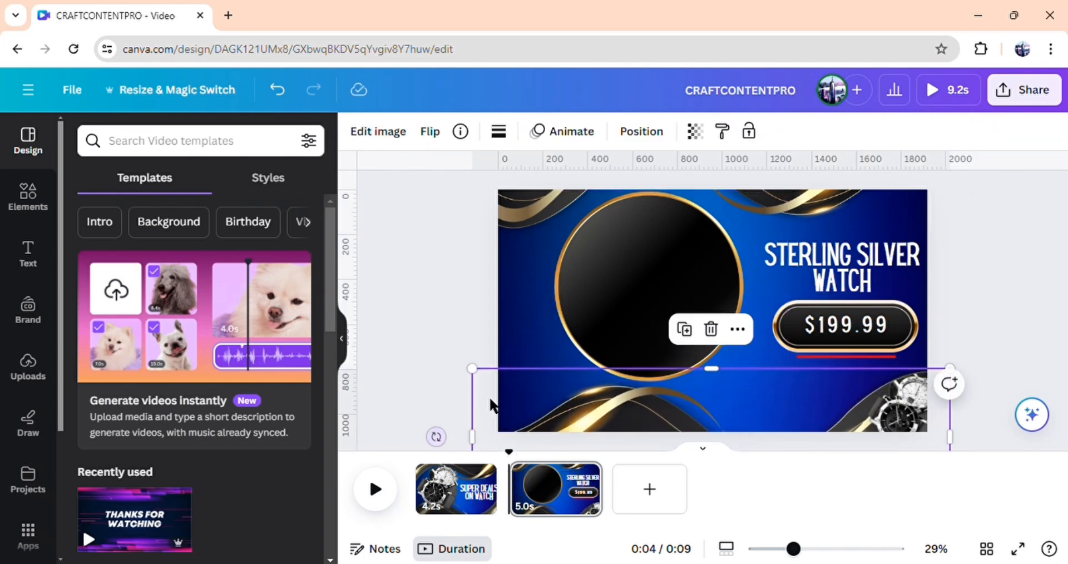
pyautogui.moveTo(538, 408)
pyautogui.mouseDown()
pyautogui.moveTo(548, 424)
pyautogui.moveTo(548, 415)
pyautogui.mouseUp()
pyautogui.click(1052, 284)
# Lower the gold-rimmed circle slightly and bring the silver chronograph watch onto the page, enlarged and centred inside the circle.
pyautogui.moveTo(676, 321); pyautogui.dragTo(674, 331)
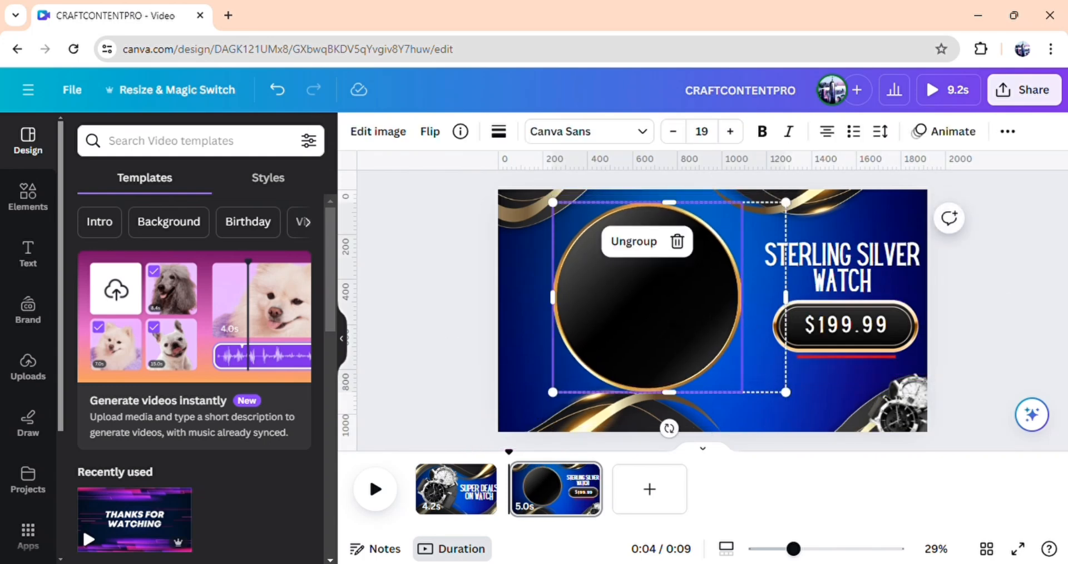
pyautogui.click(1008, 131)
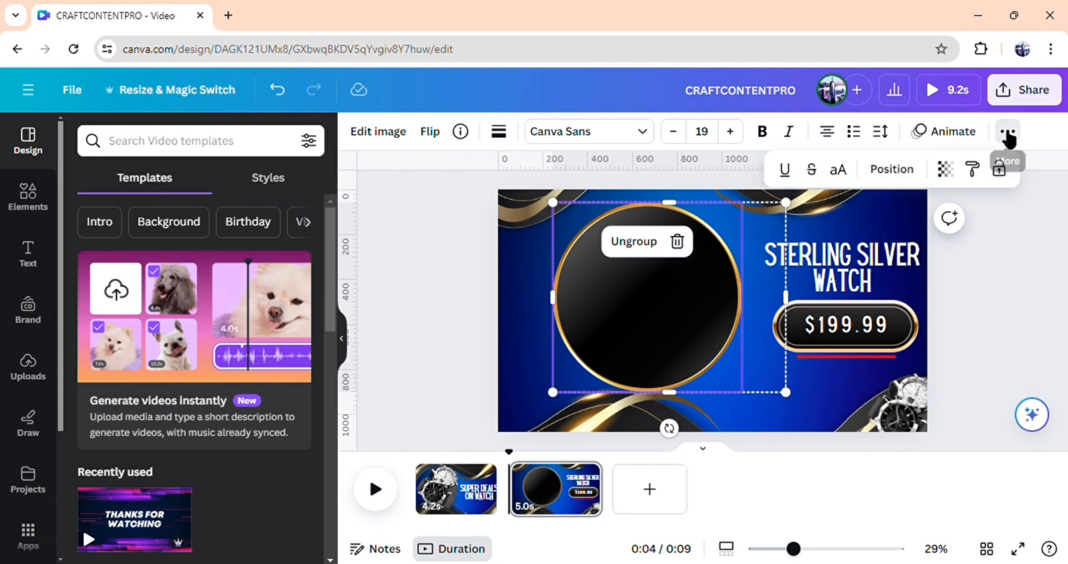
pyautogui.click(891, 169)
pyautogui.scroll(5, 258, 333)
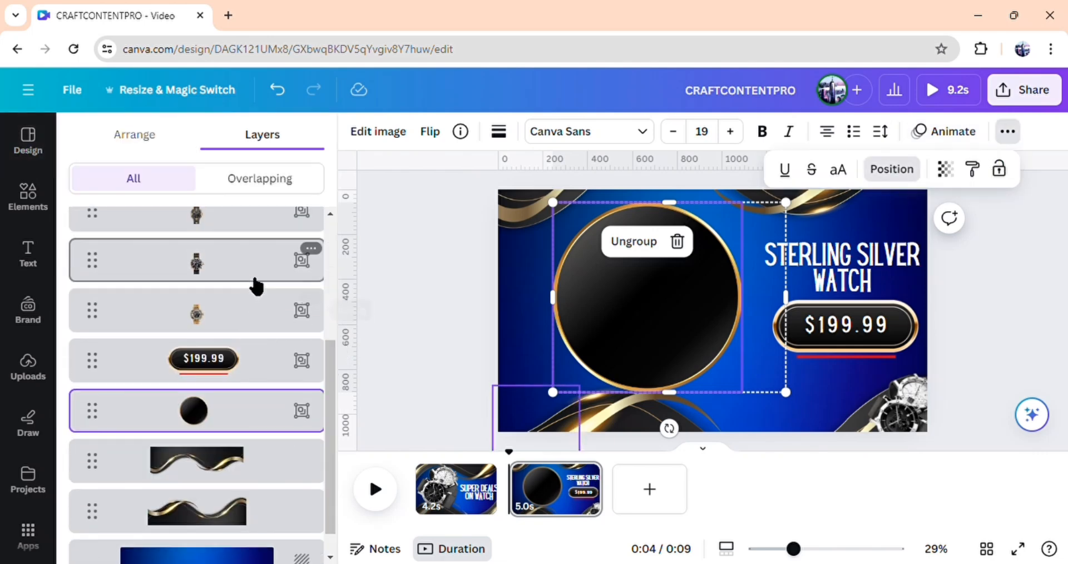
pyautogui.click(242, 346)
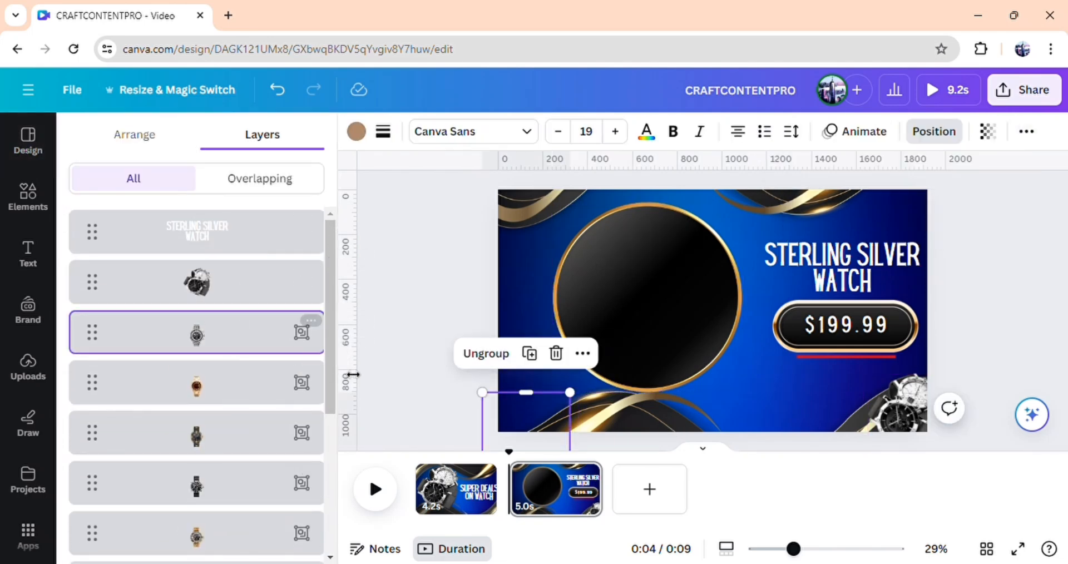
pyautogui.moveTo(492, 417); pyautogui.dragTo(619, 237)
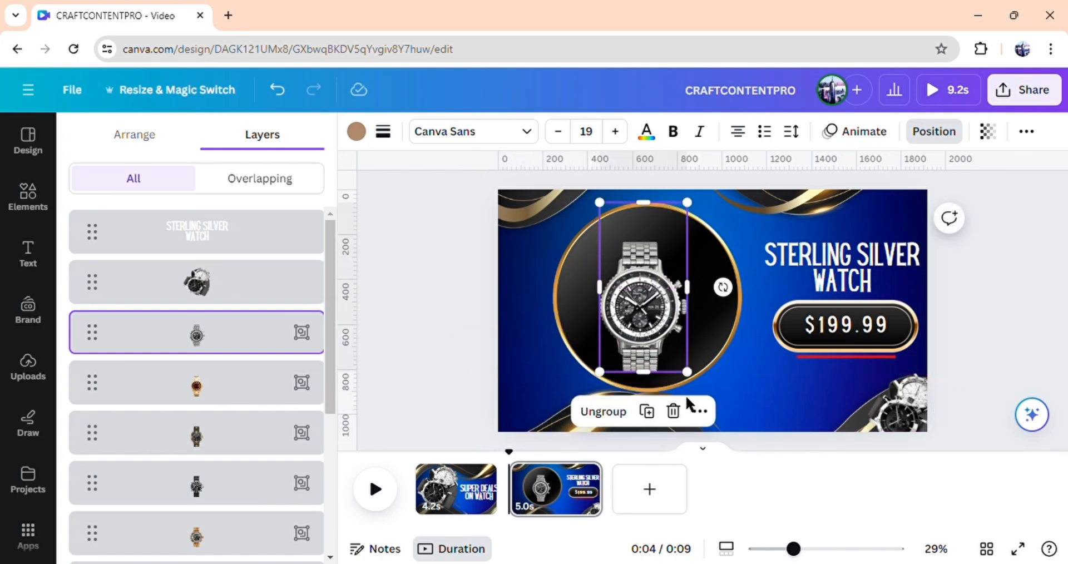
pyautogui.moveTo(689, 374); pyautogui.dragTo(715, 414)
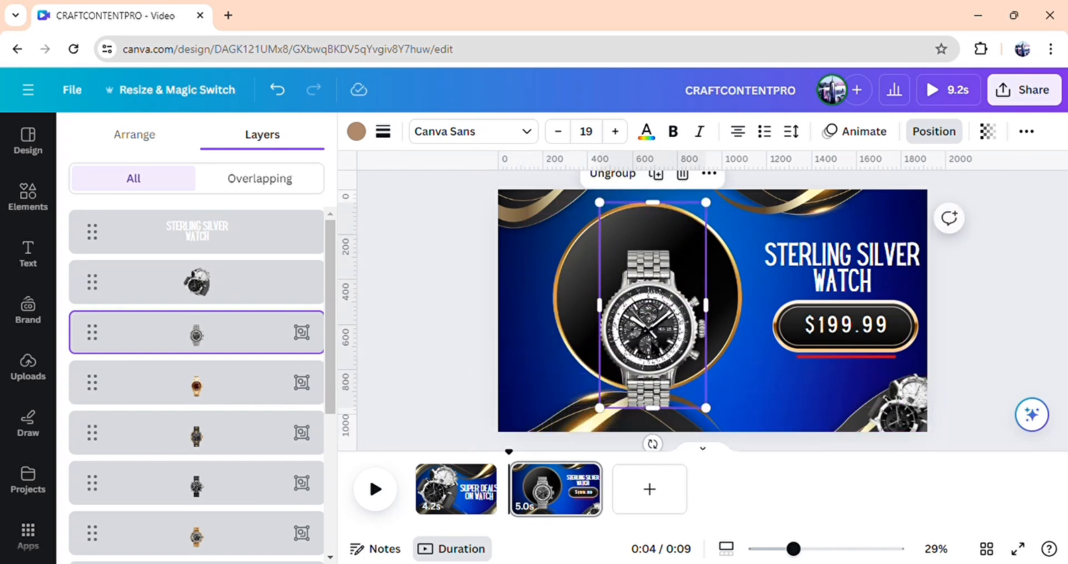
pyautogui.moveTo(658, 349); pyautogui.dragTo(661, 319)
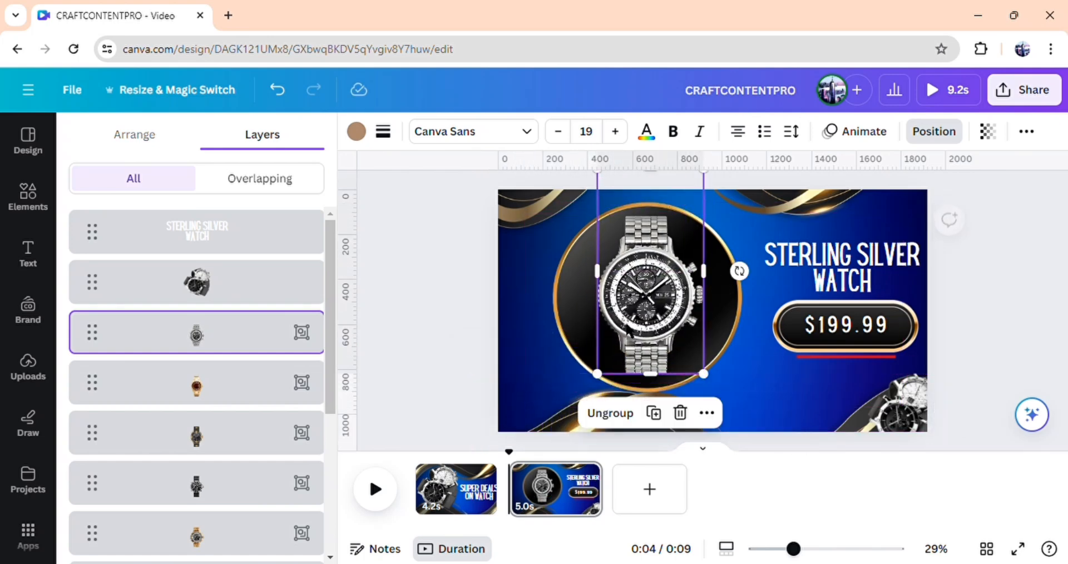
# Add a Match & Move transition between the "SUPER DEALS ON WATCH" page and the "STERLING SILVER WATCH" page.
pyautogui.click(511, 503)
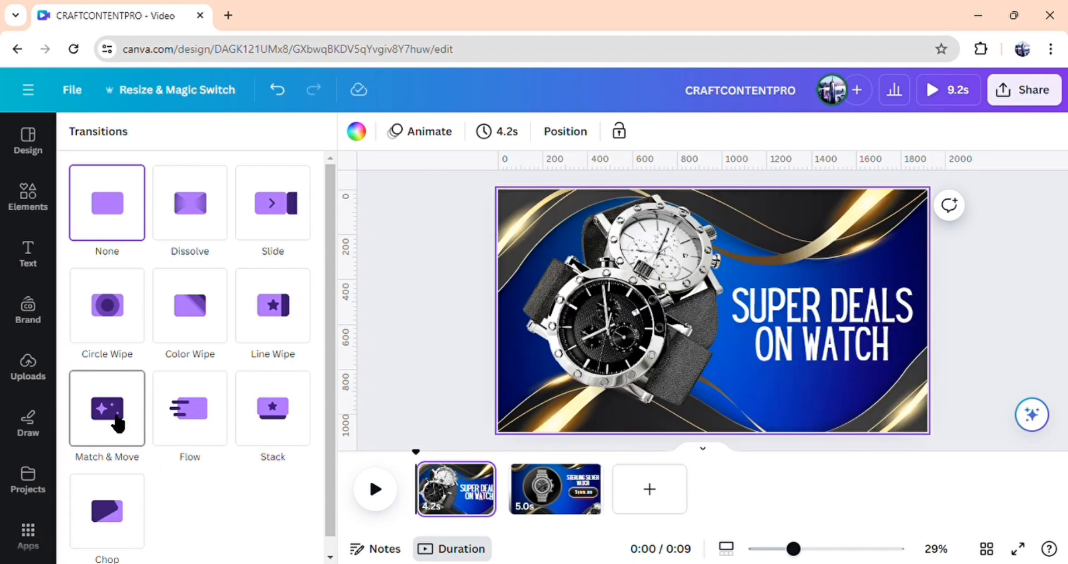
pyautogui.click(115, 424)
pyautogui.click(466, 402)
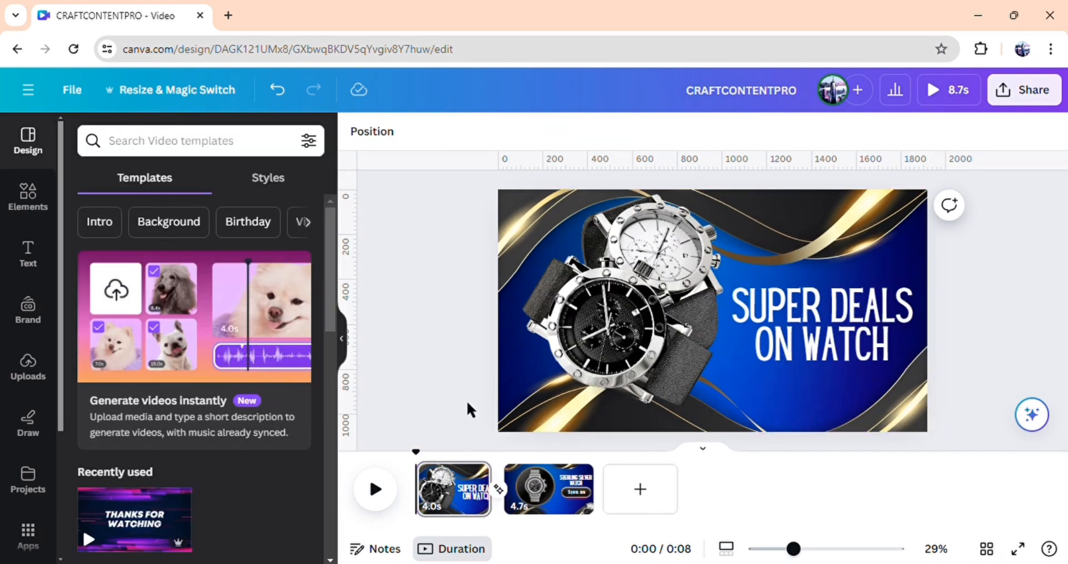
# Duplicate the "STERLING SILVER WATCH" page as a third page.
pyautogui.click(539, 495)
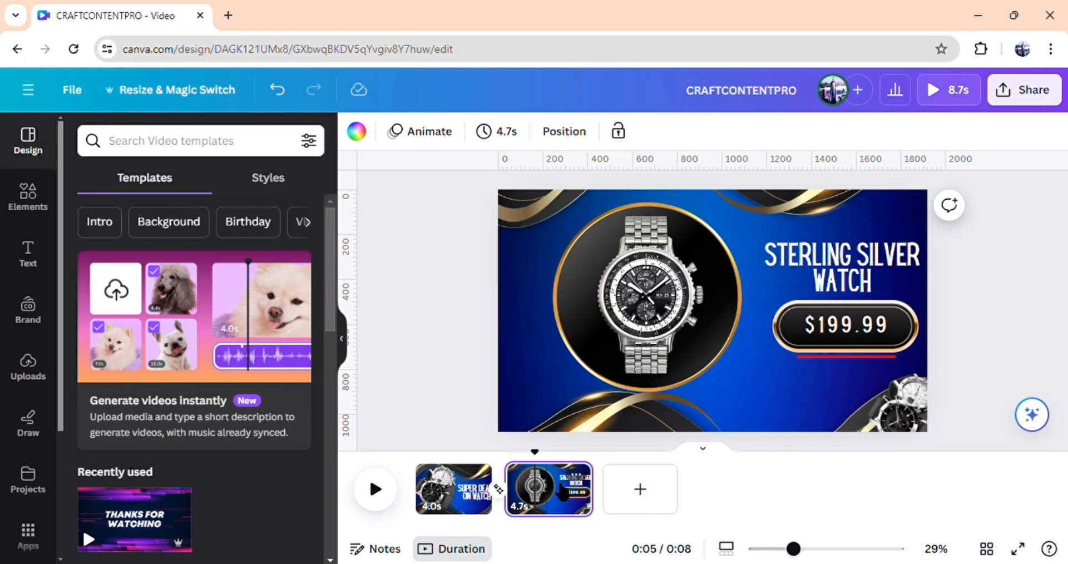
pyautogui.click(579, 476)
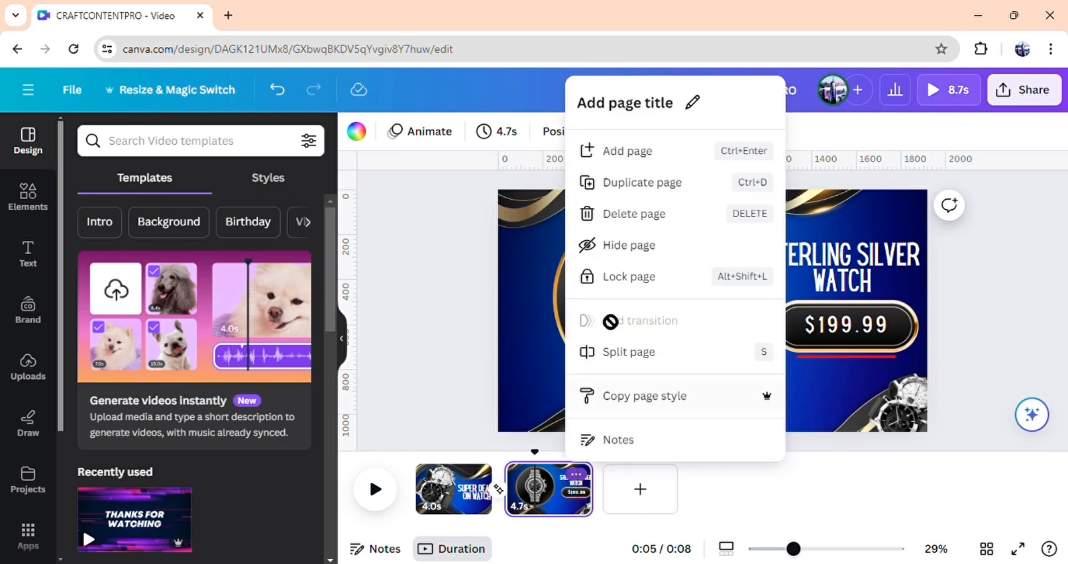
pyautogui.click(661, 192)
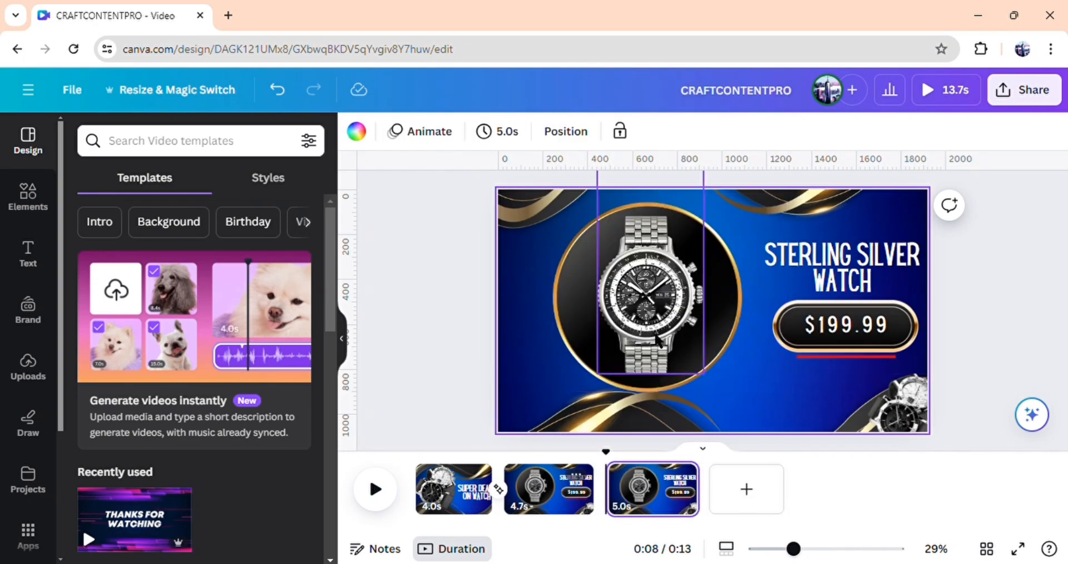
# On the duplicated page, rotate the silver watch and move it out of the circle, off the page past its upper-right corner.
pyautogui.click(650, 356)
pyautogui.moveTo(651, 411); pyautogui.dragTo(734, 215)
pyautogui.moveTo(677, 241); pyautogui.dragTo(986, 134)
pyautogui.moveTo(960, 183); pyautogui.dragTo(969, 174)
# Apply the Wipe animation to the price badge on the third page, playing both on enter and on exit.
pyautogui.click(829, 349)
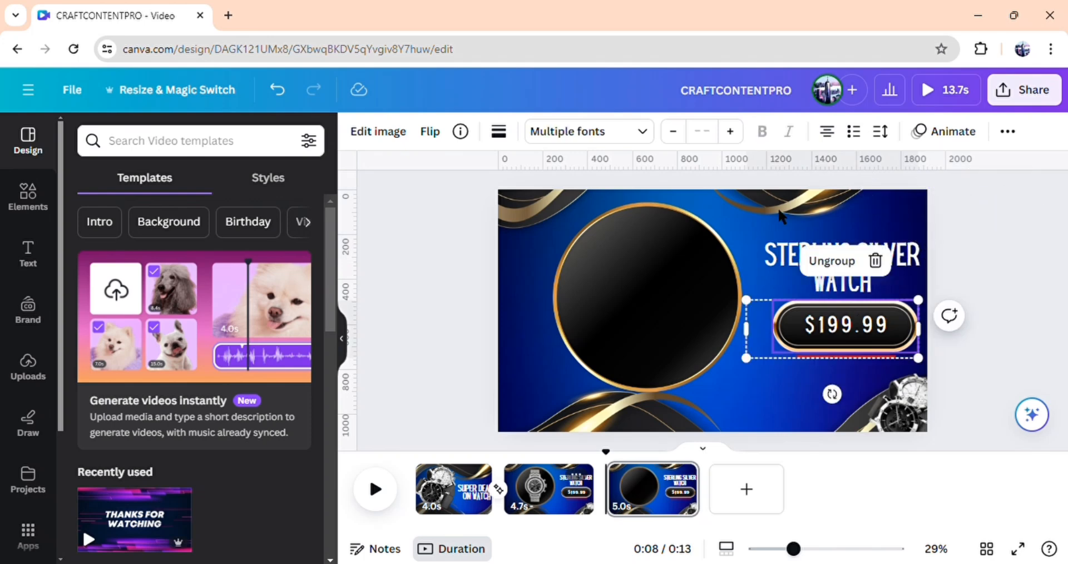
pyautogui.click(942, 139)
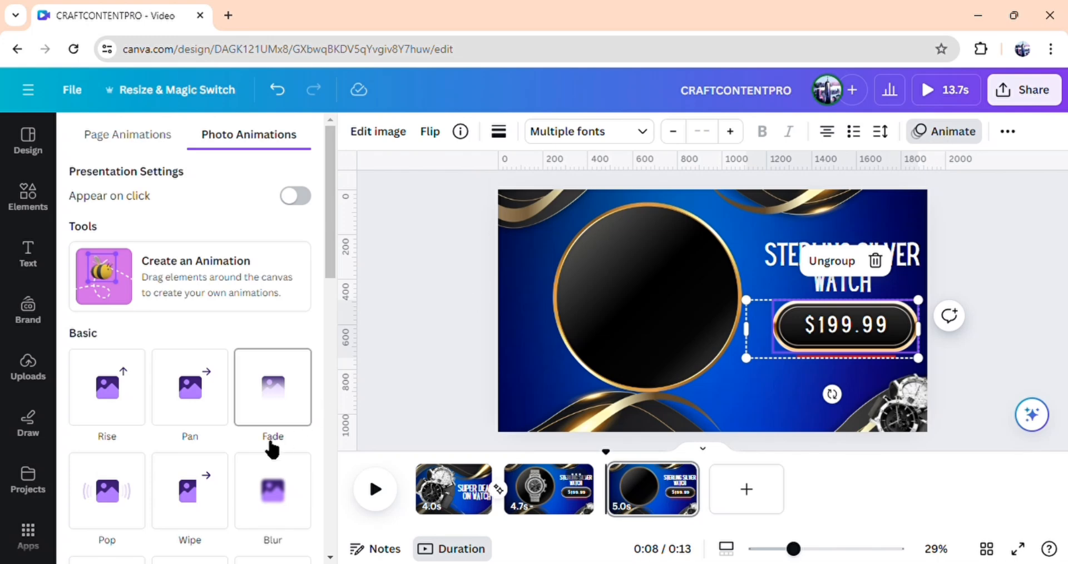
pyautogui.scroll(-3, 256, 456)
pyautogui.click(203, 361)
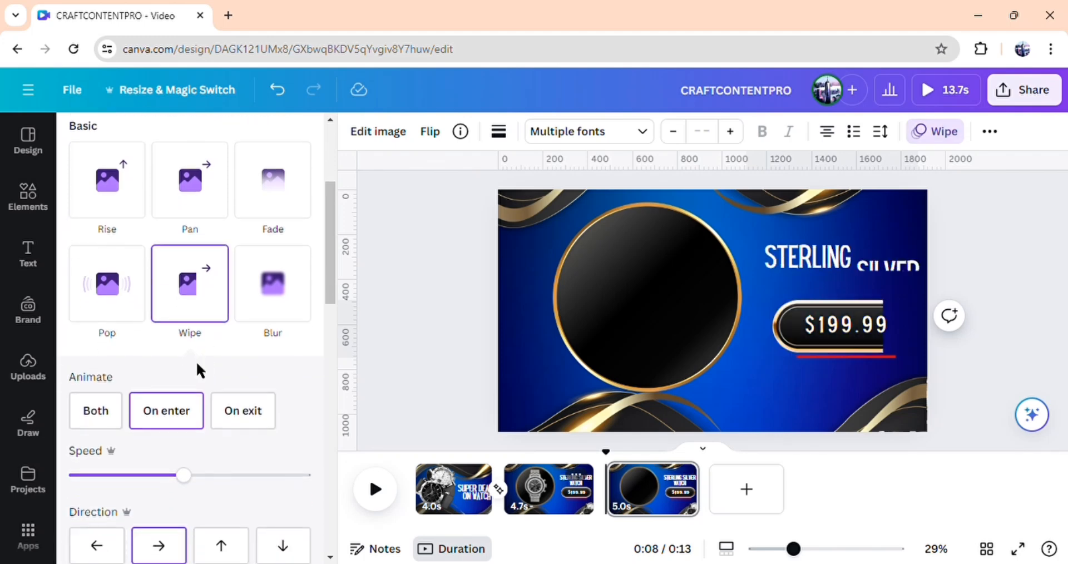
pyautogui.click(119, 415)
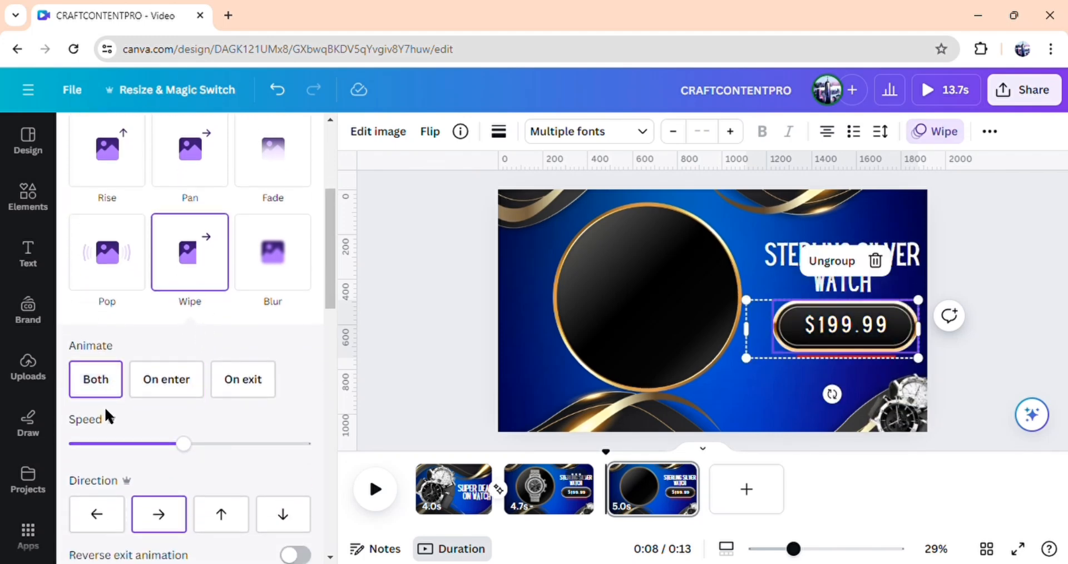
# Change the third page's heading animation to Wipe on enter, running in the rightward direction.
pyautogui.click(782, 267)
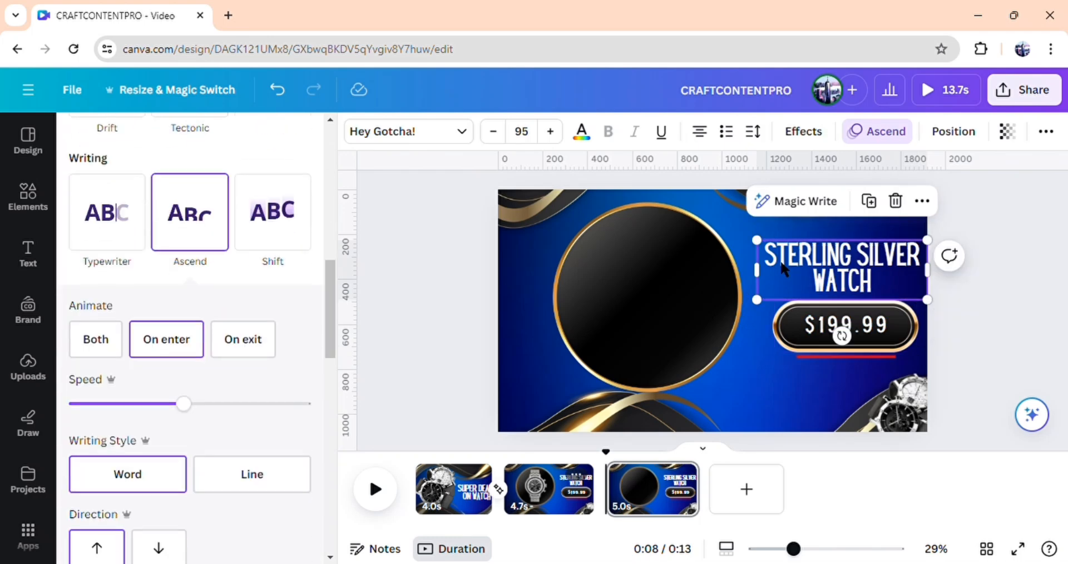
pyautogui.scroll(4, 206, 395)
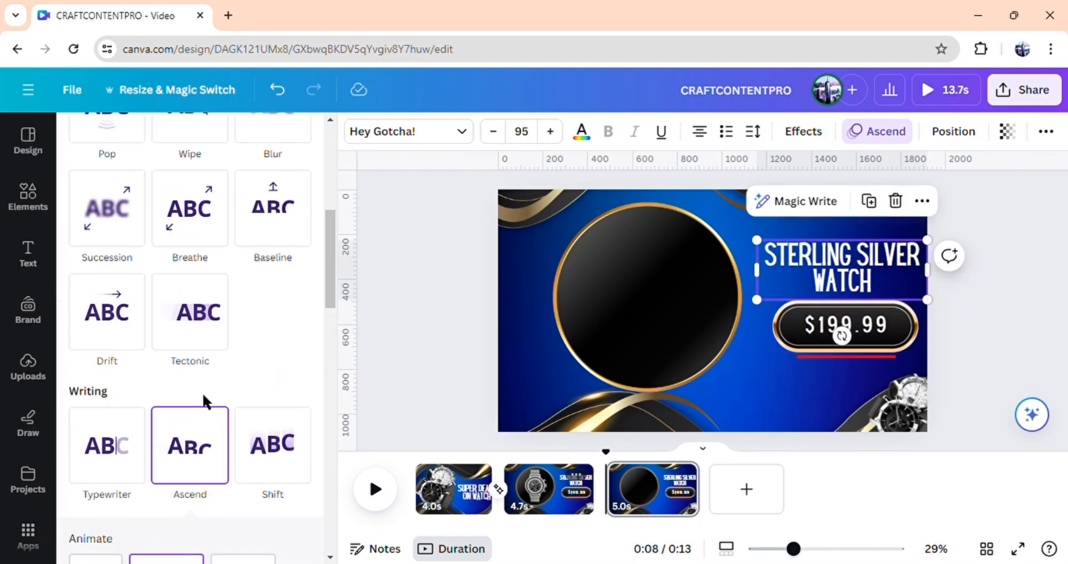
pyautogui.scroll(3, 193, 284)
pyautogui.click(195, 281)
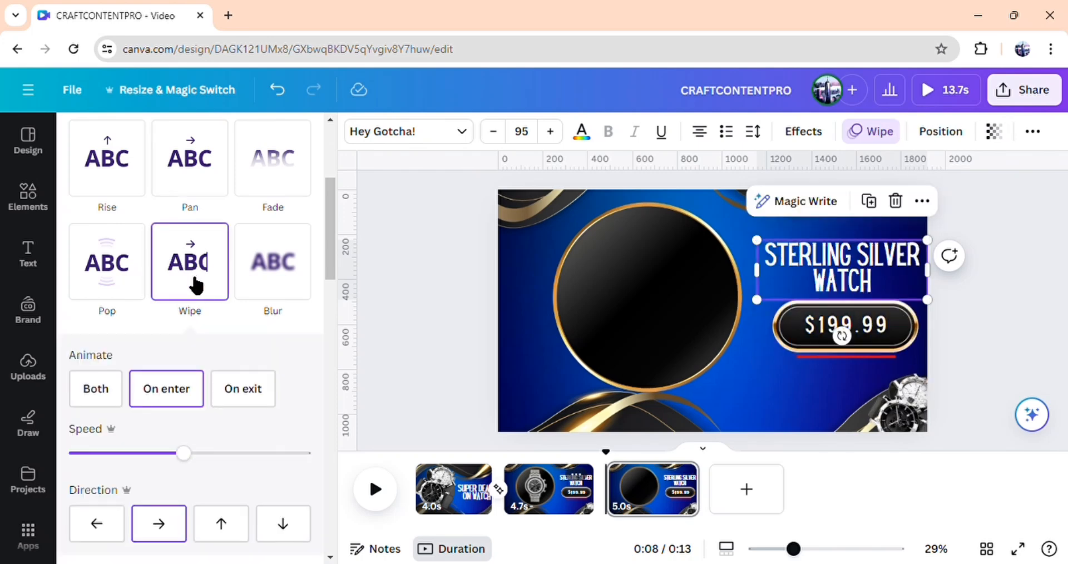
pyautogui.scroll(-2, 201, 389)
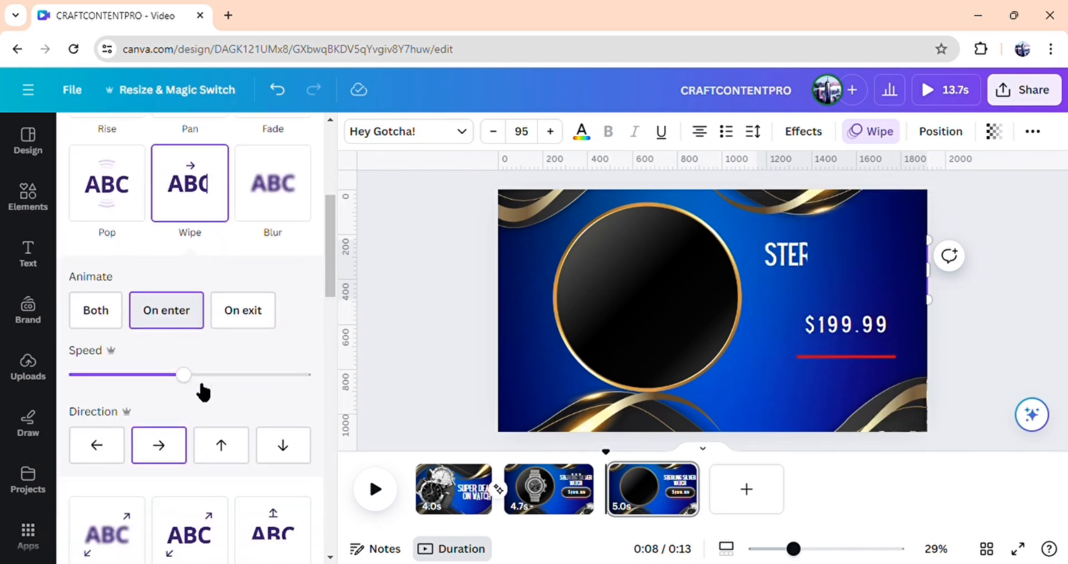
pyautogui.scroll(-2, 205, 389)
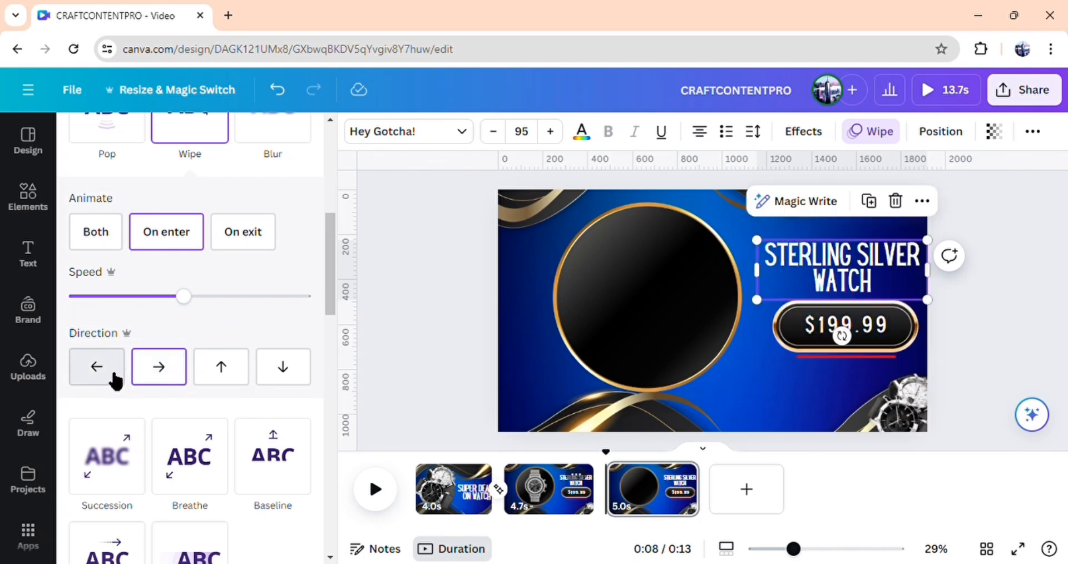
pyautogui.click(116, 381)
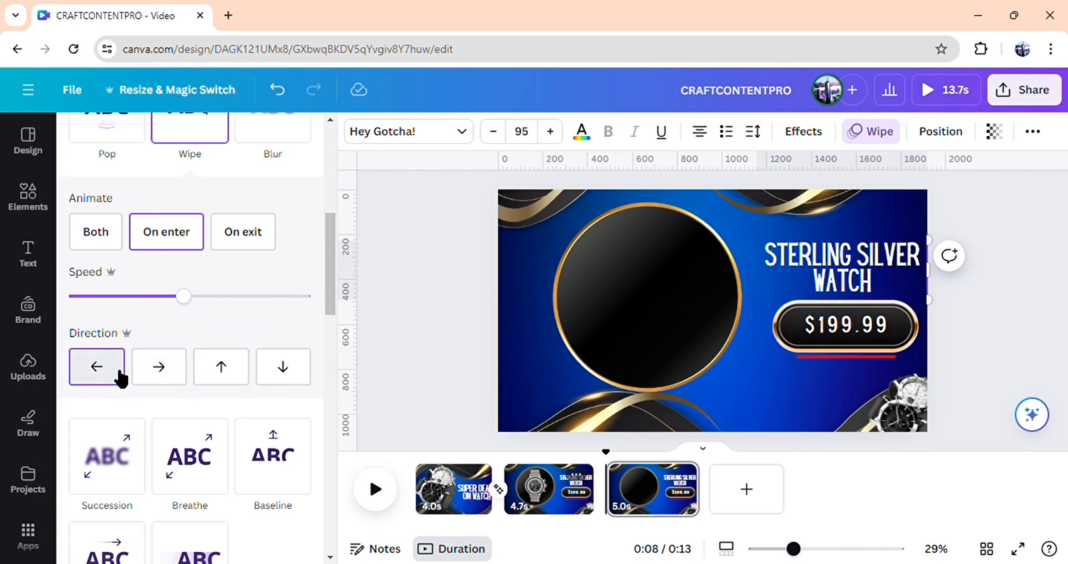
pyautogui.click(157, 369)
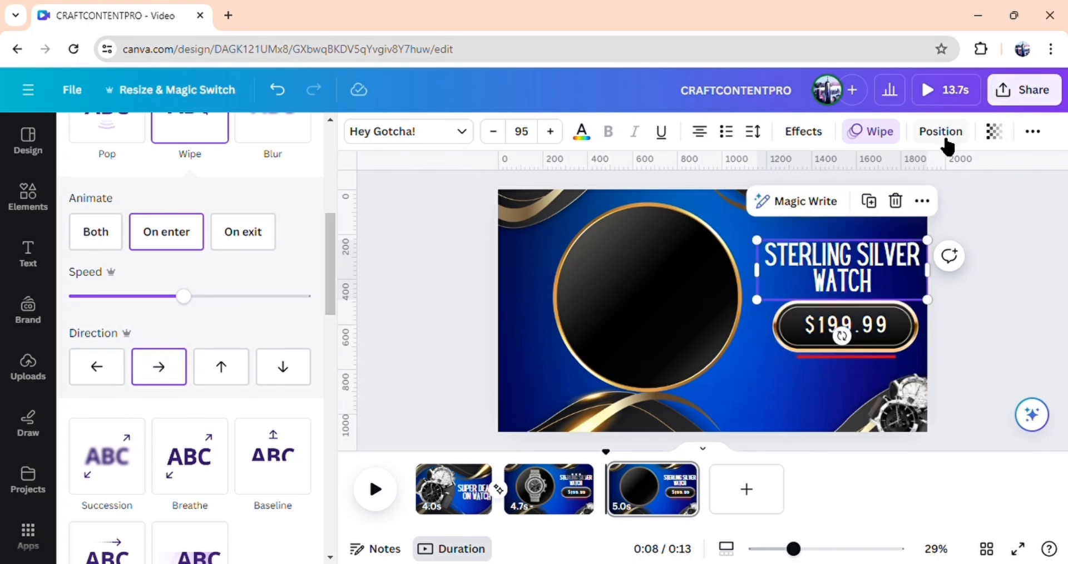
# Bring the gold watch with the dark red dial onto the third page, enlarged and centred inside the circle.
pyautogui.click(948, 139)
pyautogui.click(216, 392)
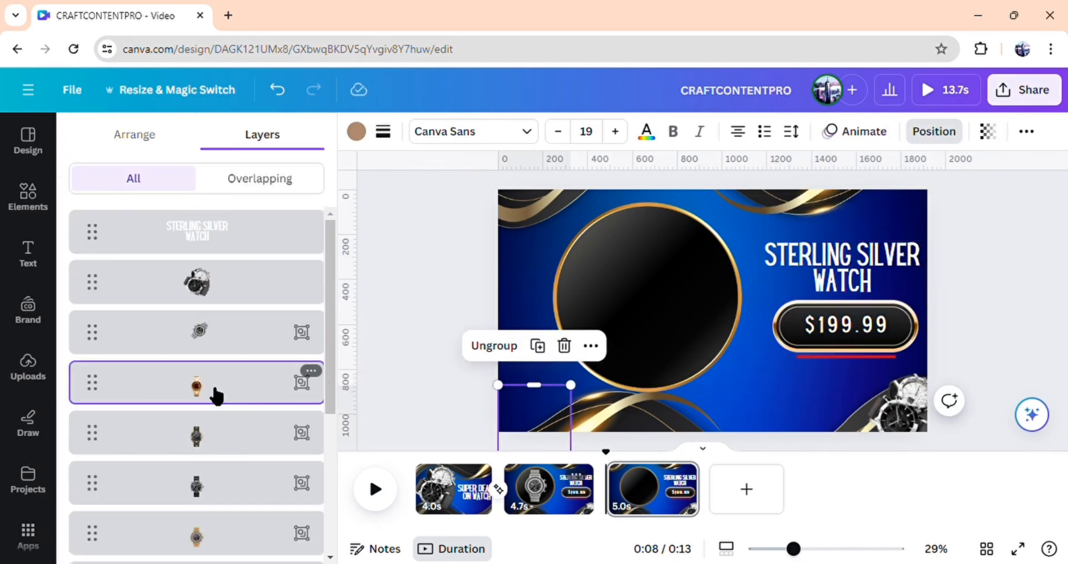
pyautogui.moveTo(526, 424); pyautogui.dragTo(644, 228)
pyautogui.moveTo(689, 357); pyautogui.dragTo(663, 334)
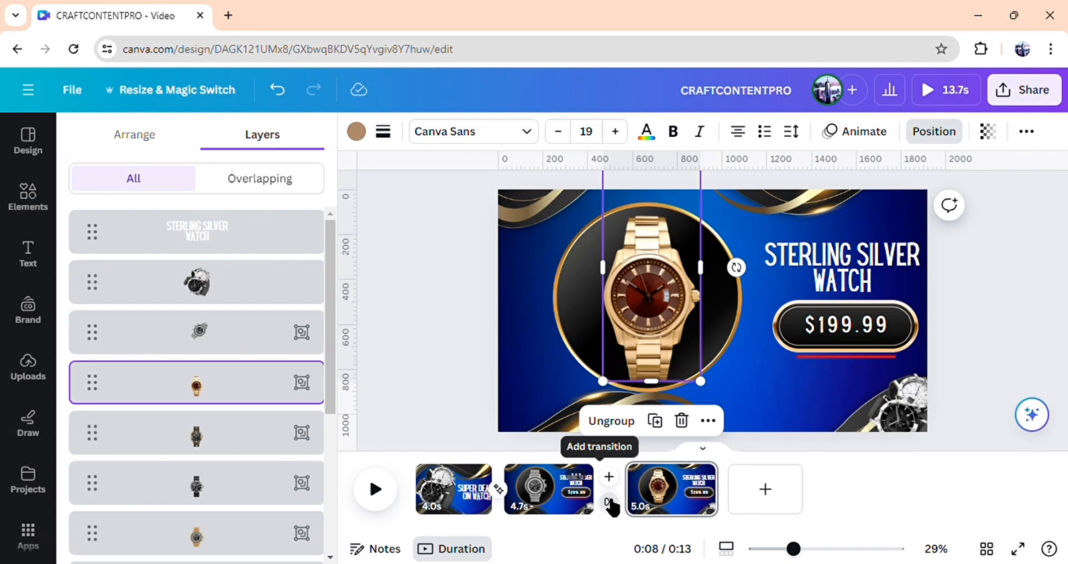
# Add a Match & Move transition between the silver watch page and the gold watch page.
pyautogui.click(609, 501)
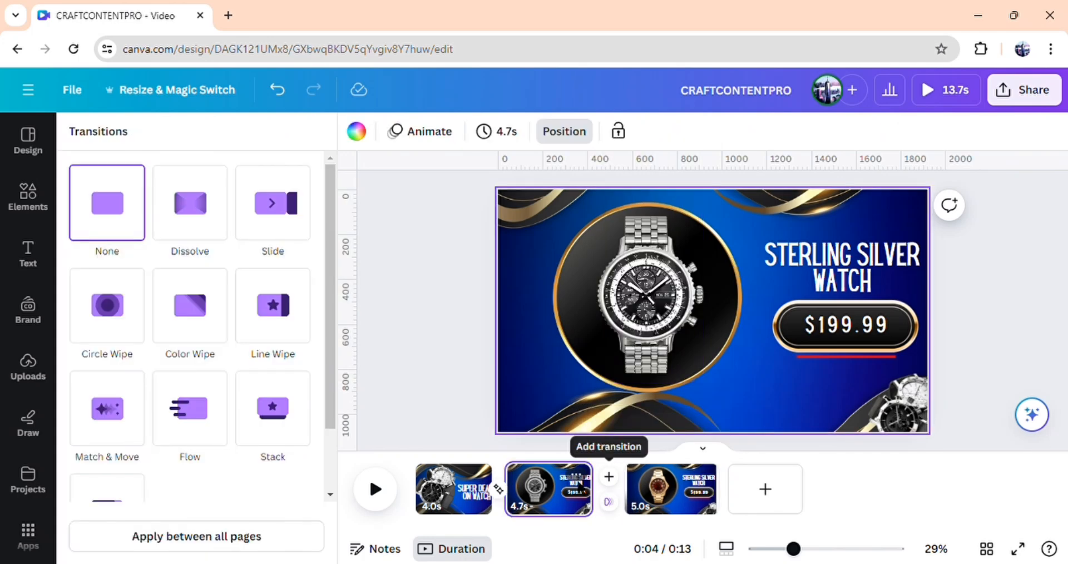
pyautogui.click(122, 428)
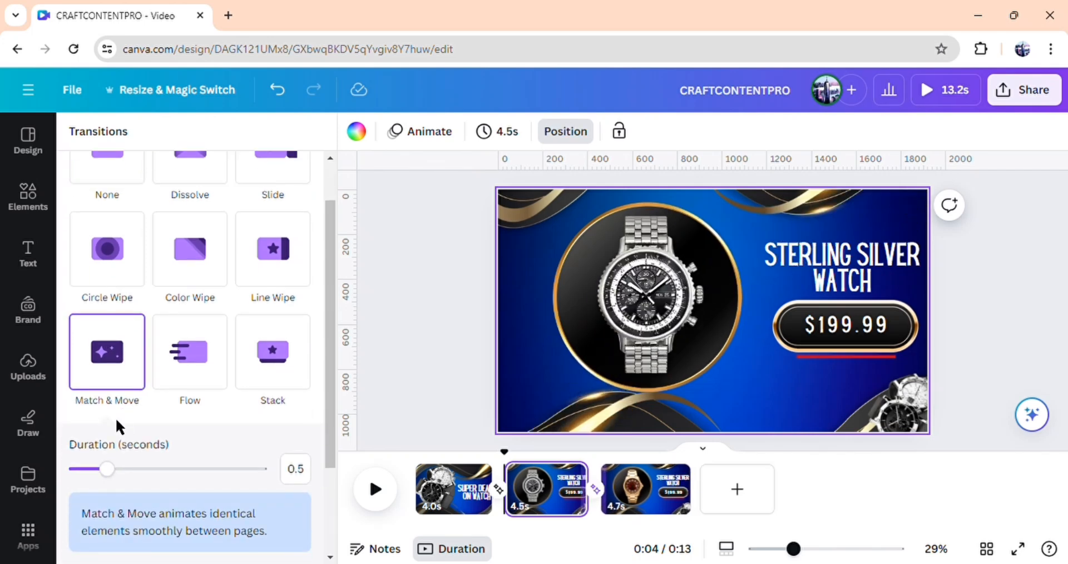
pyautogui.click(843, 278)
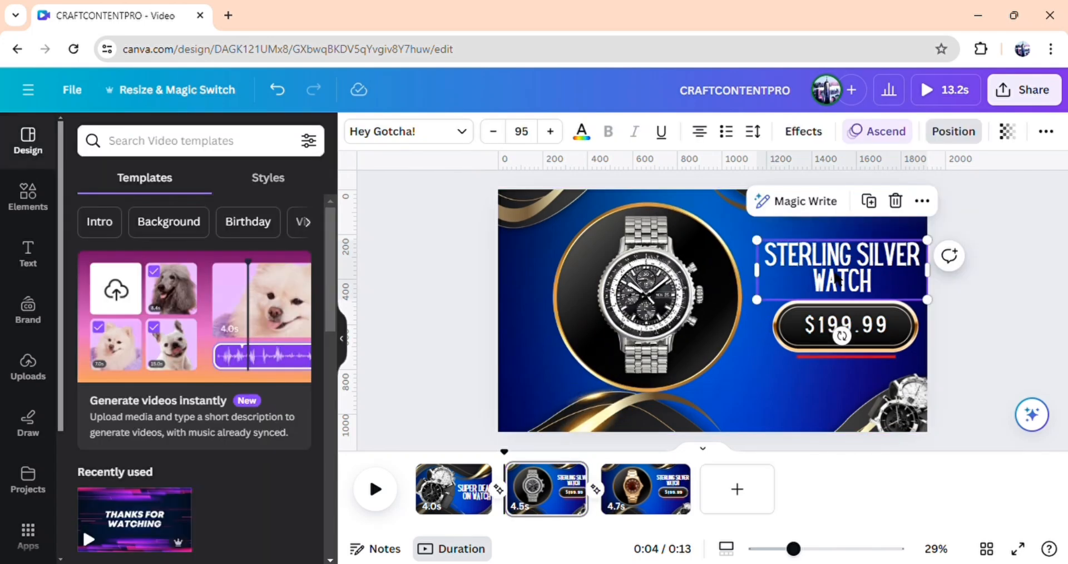
pyautogui.click(844, 285)
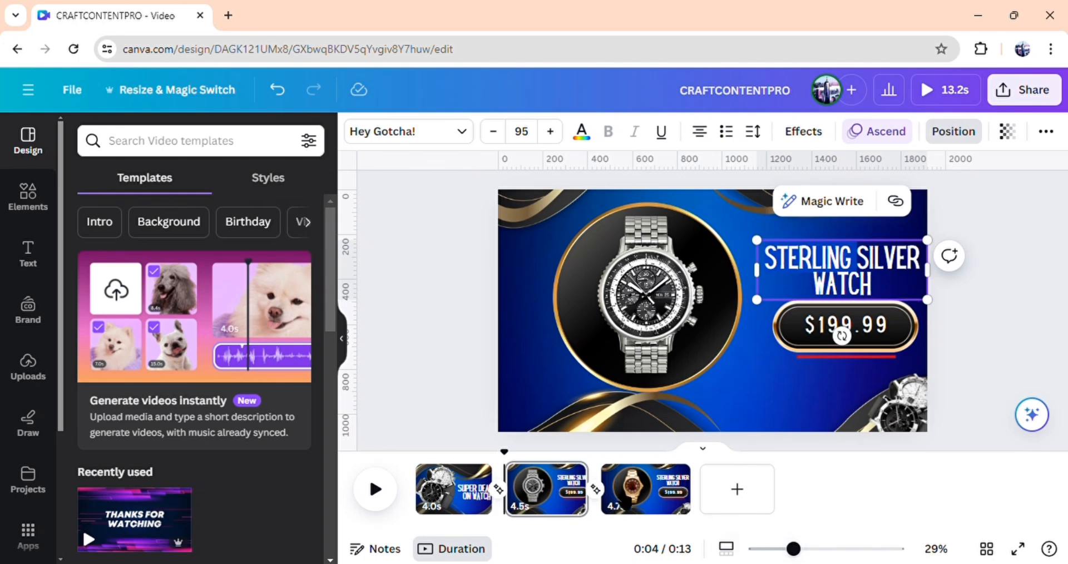
# Replace the heading on the gold watch page with "GOLD WATCH".
pyautogui.click(640, 490)
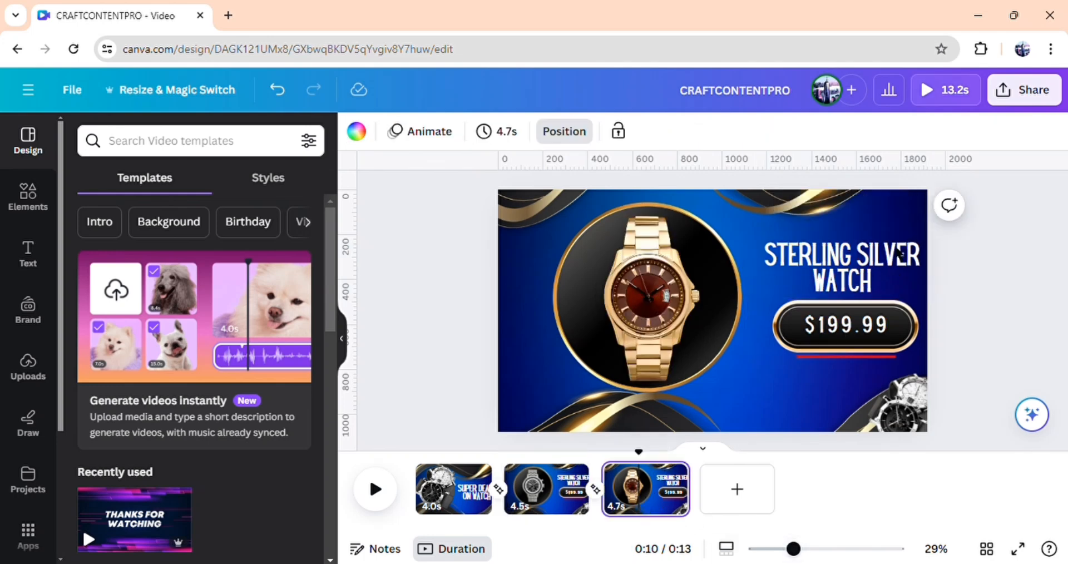
pyautogui.doubleClick(857, 275)
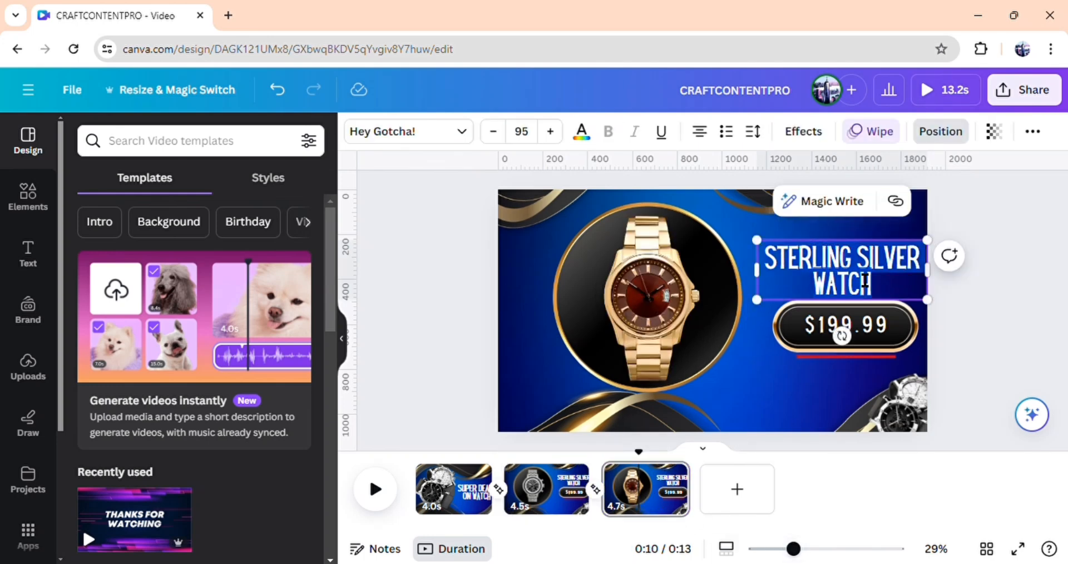
pyautogui.write('G')
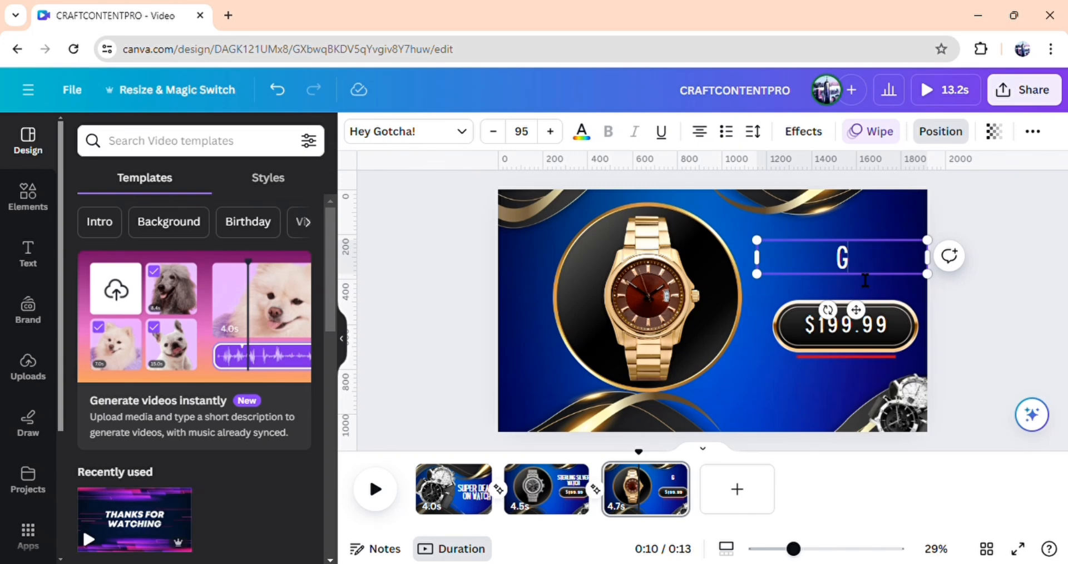
pyautogui.write('OLD')
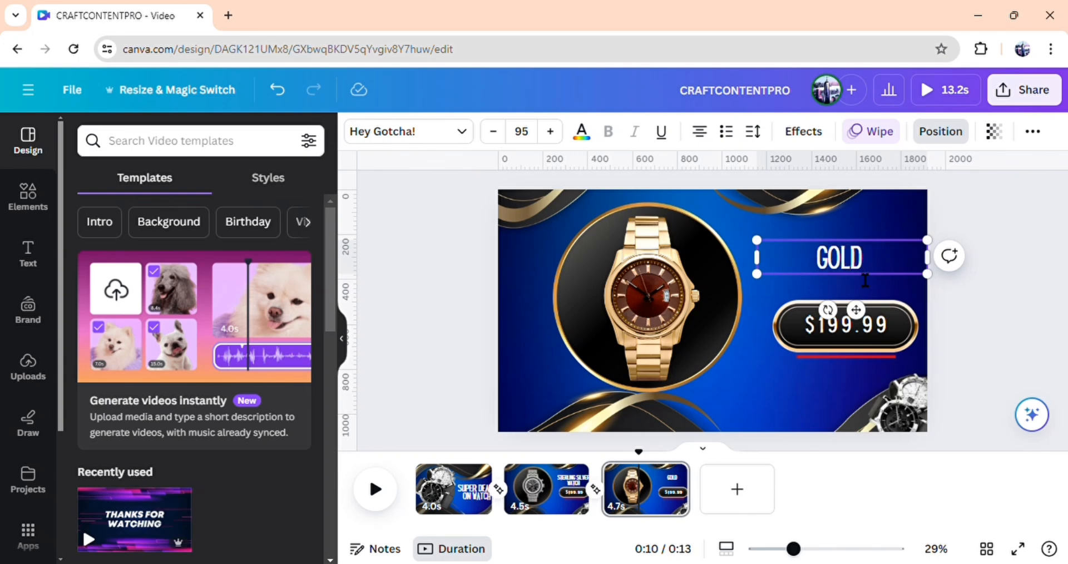
pyautogui.write(' WATCH')
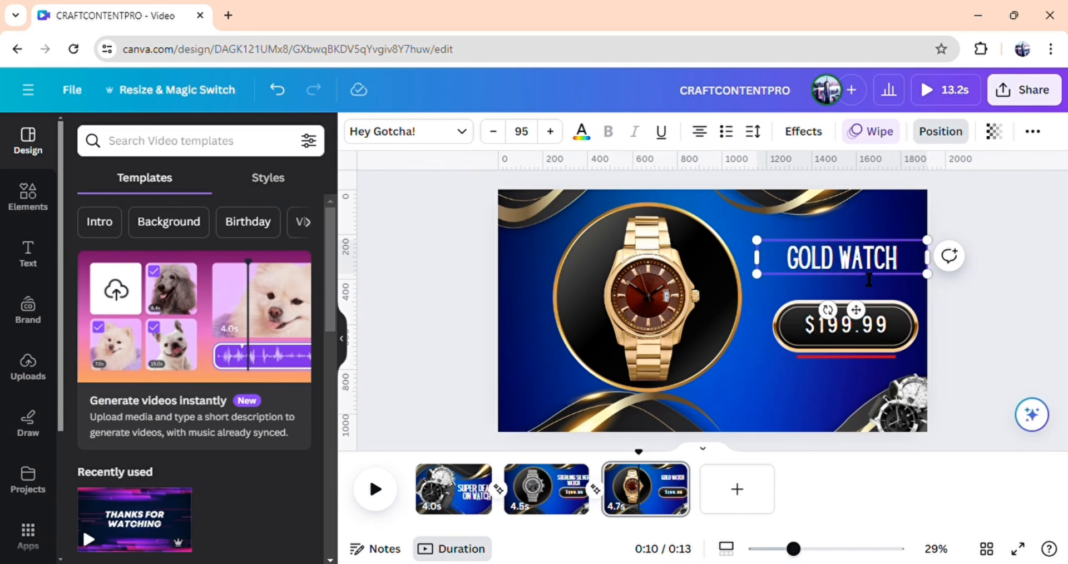
# Change the price on the gold watch page to "$149.99".
pyautogui.click(887, 323)
pyautogui.click(888, 328)
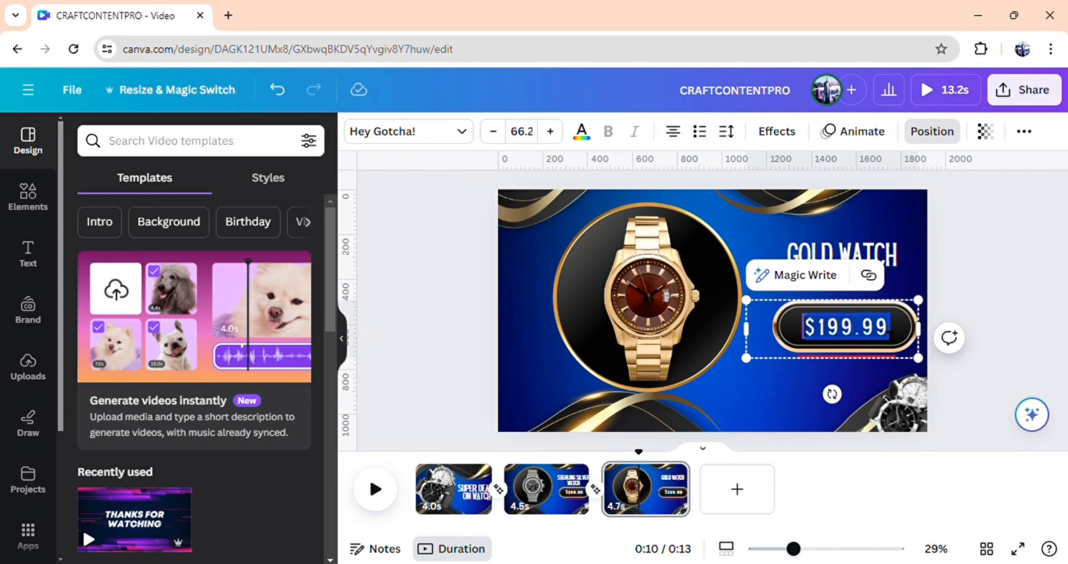
pyautogui.click(890, 332)
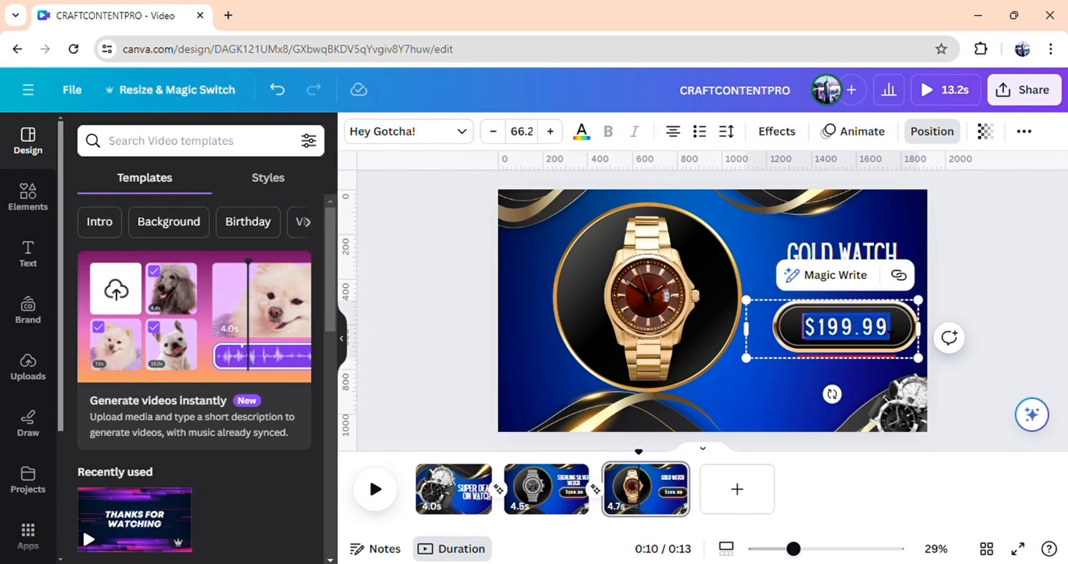
pyautogui.write('$14')
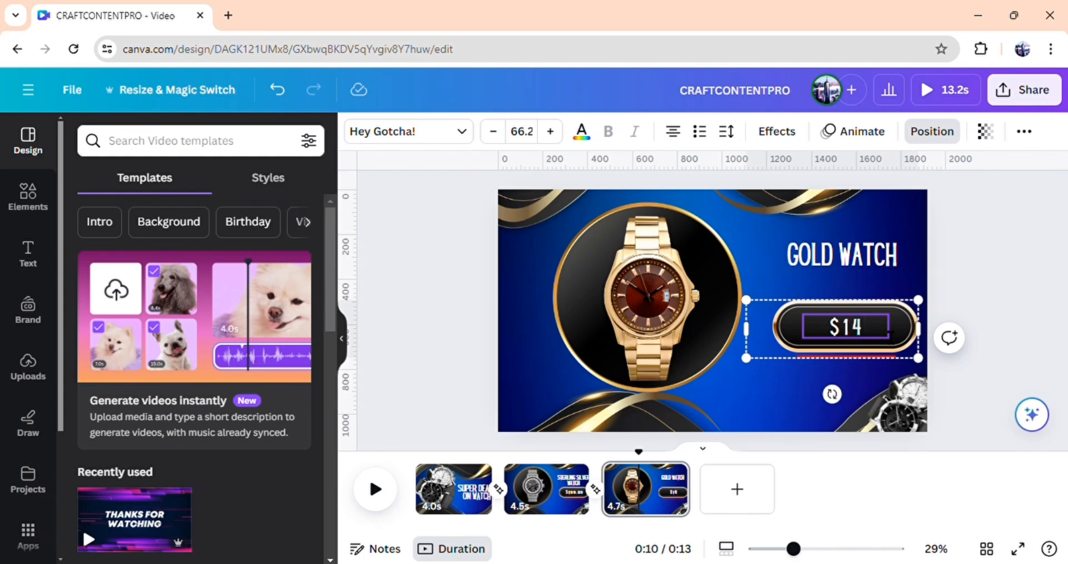
pyautogui.write('9.99')
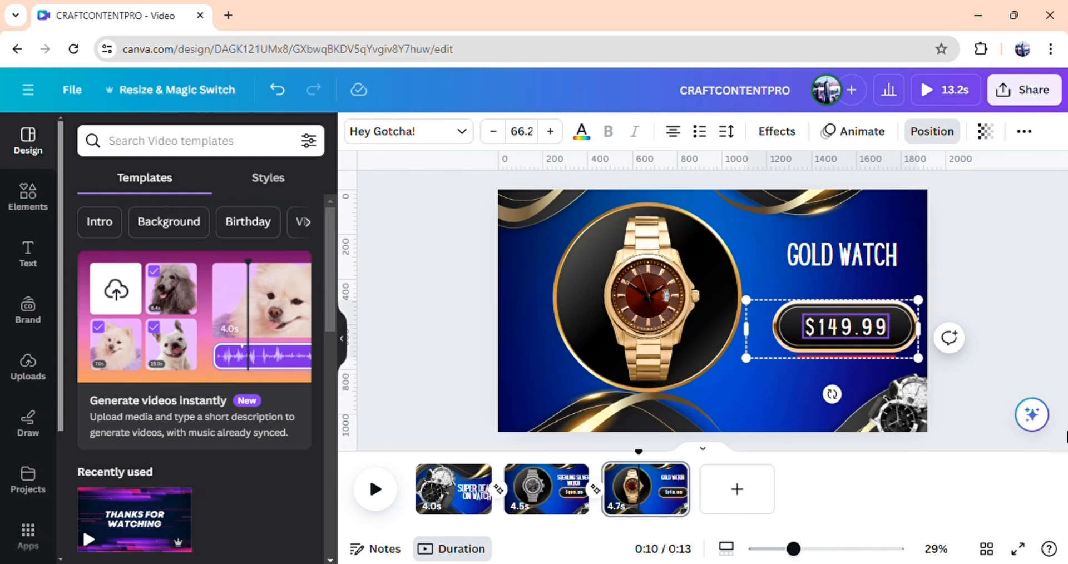
pyautogui.click(1023, 327)
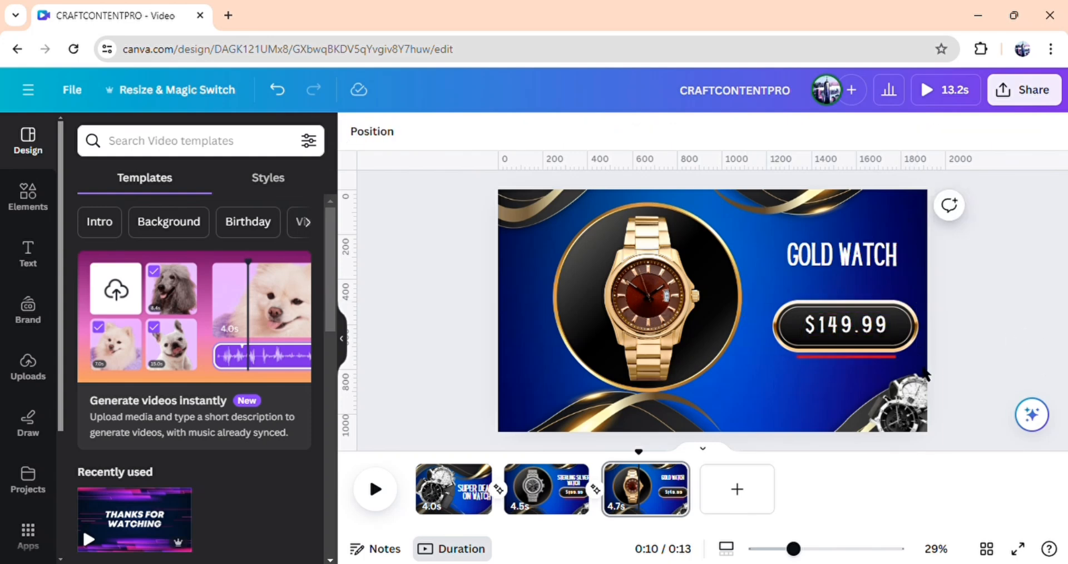
# Play the video from the silver watch page into the gold watch page, and duplicate the gold watch page.
pyautogui.click(571, 515)
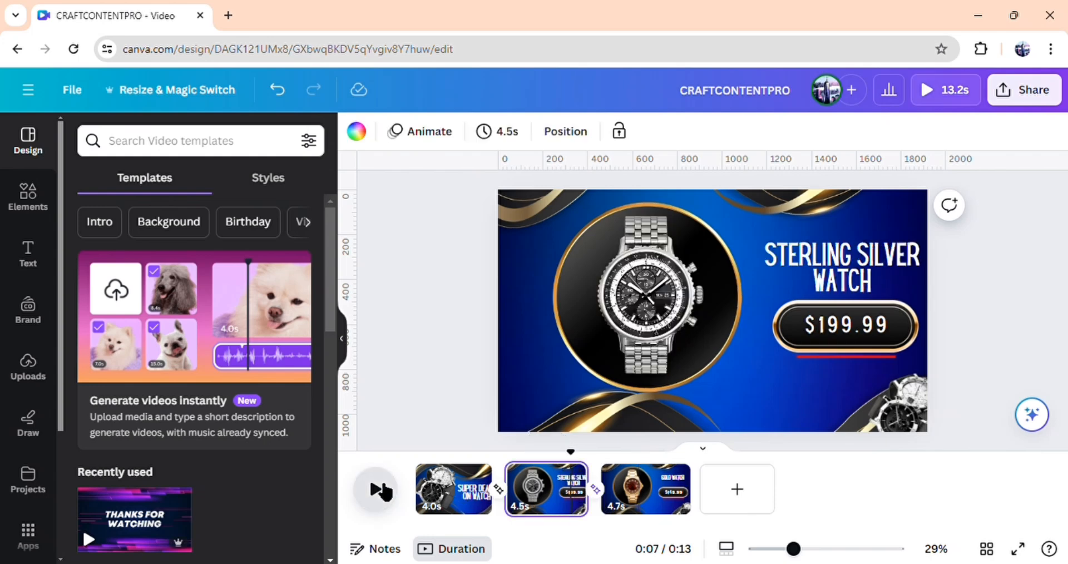
pyautogui.click(383, 490)
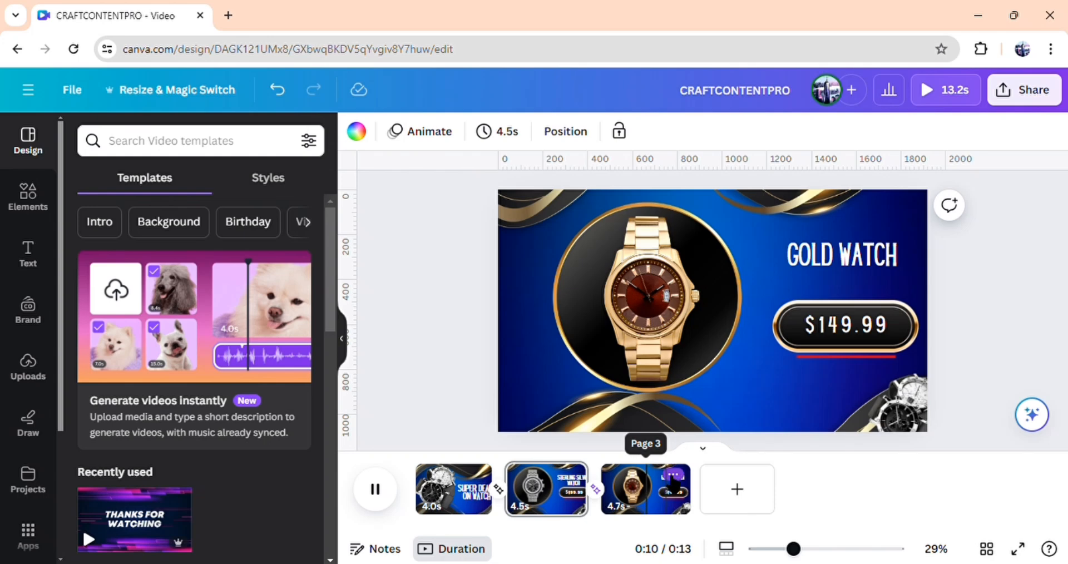
pyautogui.click(673, 477)
pyautogui.click(746, 183)
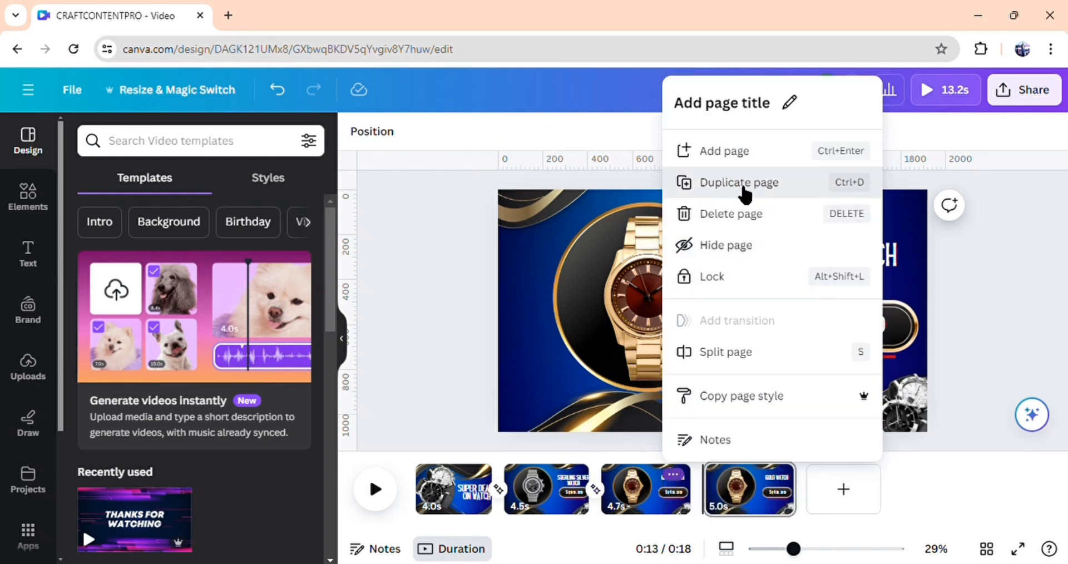
# Change the heading on the duplicated fourth page to "BLACK AND GOLD WATCH".
pyautogui.click(822, 257)
pyautogui.click(829, 264)
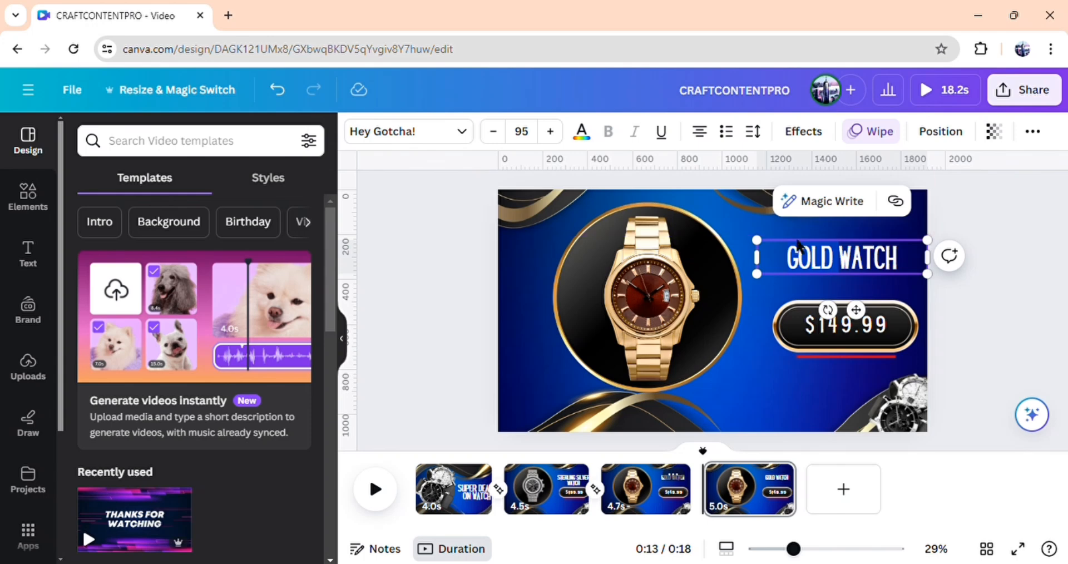
pyautogui.click(789, 270)
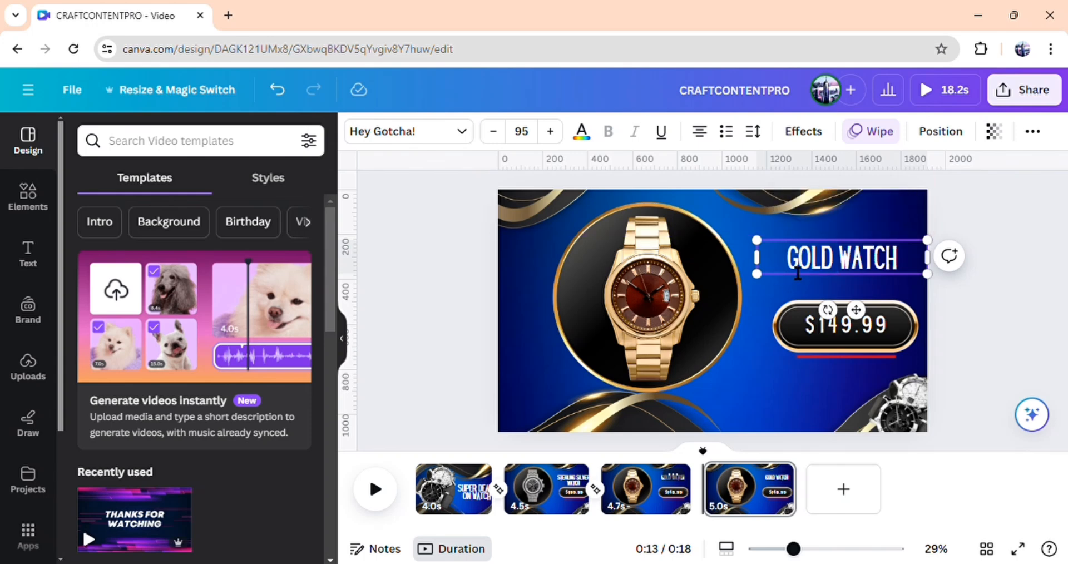
pyautogui.write('BLAC')
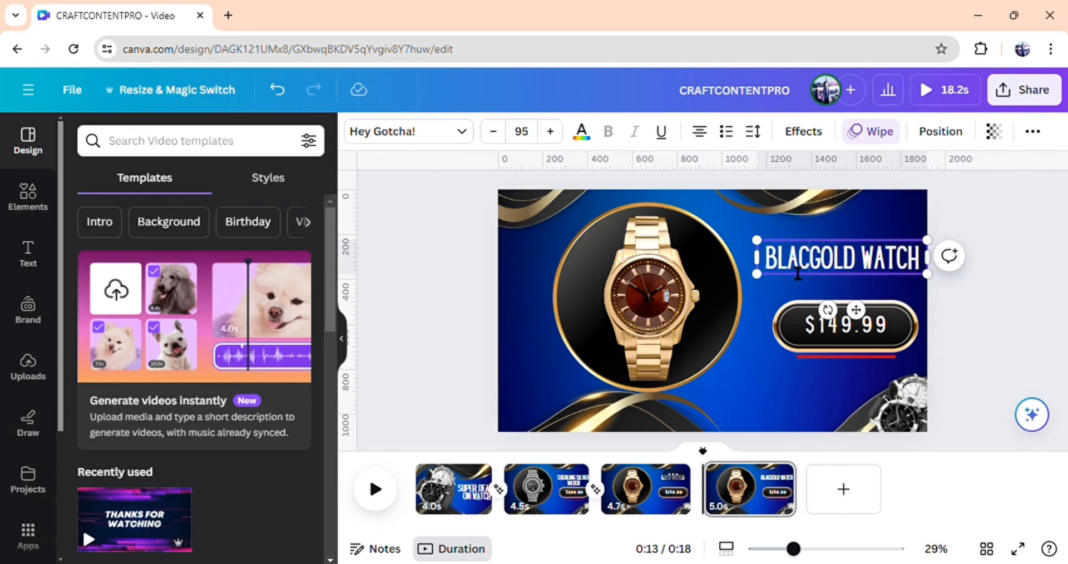
pyautogui.write('K AND')
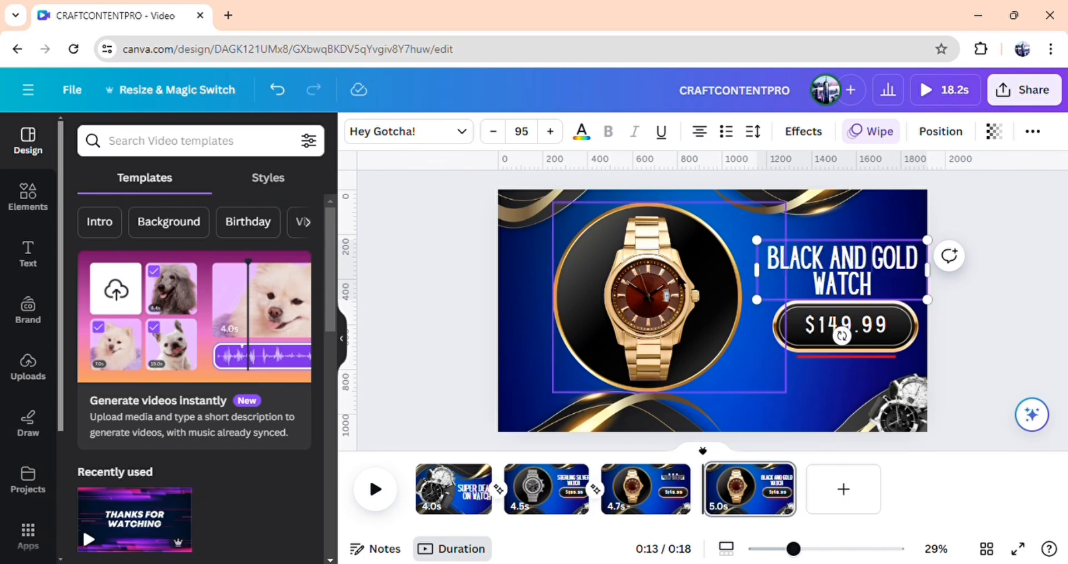
# Tilt the gold watch on the fourth page and move it out of the circle, off the page's upper-right corner.
pyautogui.click(651, 295)
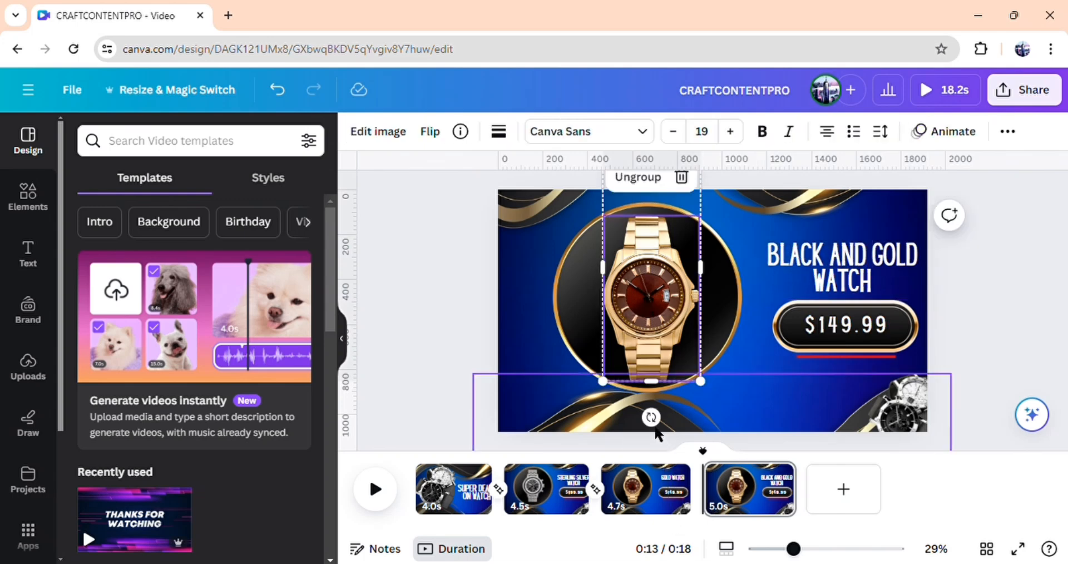
pyautogui.moveTo(651, 418); pyautogui.dragTo(719, 220)
pyautogui.moveTo(714, 227); pyautogui.dragTo(1001, 113)
pyautogui.click(957, 324)
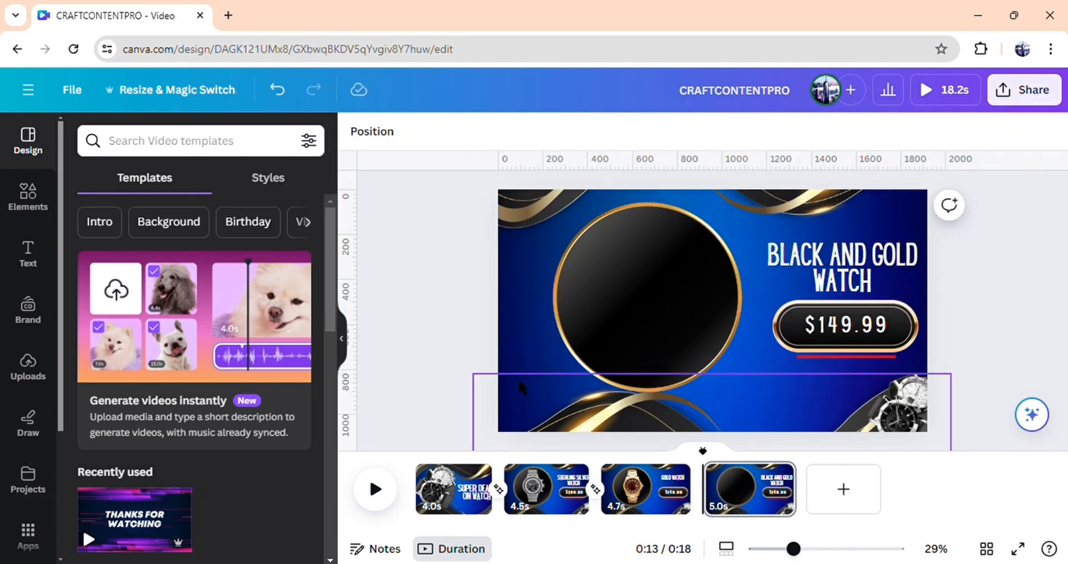
# Bring the black and gold watch in from below the fourth page, enlarged and centred inside the circle.
pyautogui.click(515, 411)
pyautogui.moveTo(516, 411); pyautogui.dragTo(643, 210)
pyautogui.moveTo(693, 337); pyautogui.dragTo(722, 386)
pyautogui.moveTo(682, 348); pyautogui.dragTo(668, 329)
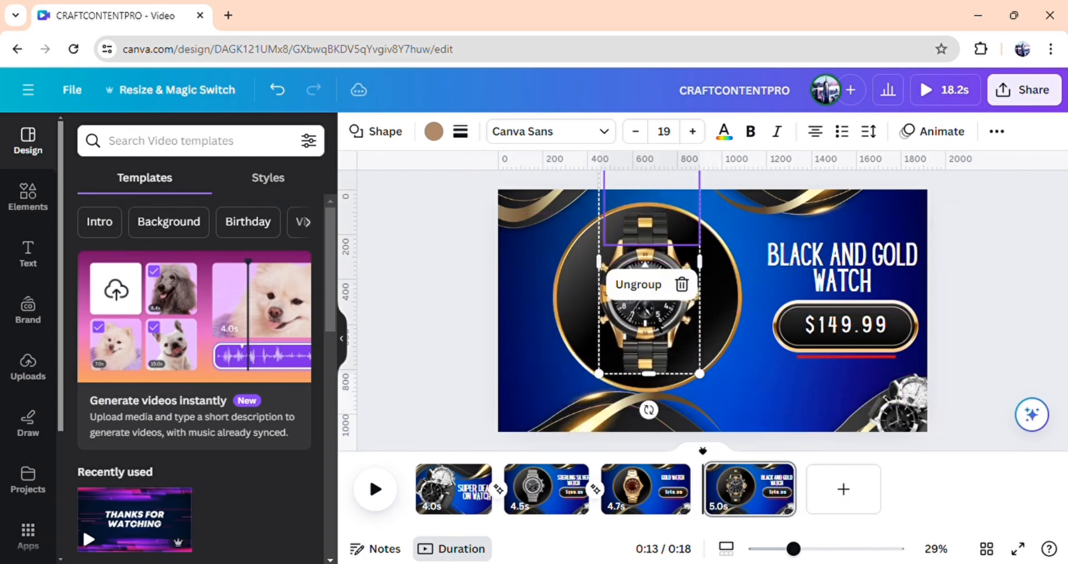
# Add a Match & Move transition between the gold watch page and the black and gold watch page.
pyautogui.click(704, 501)
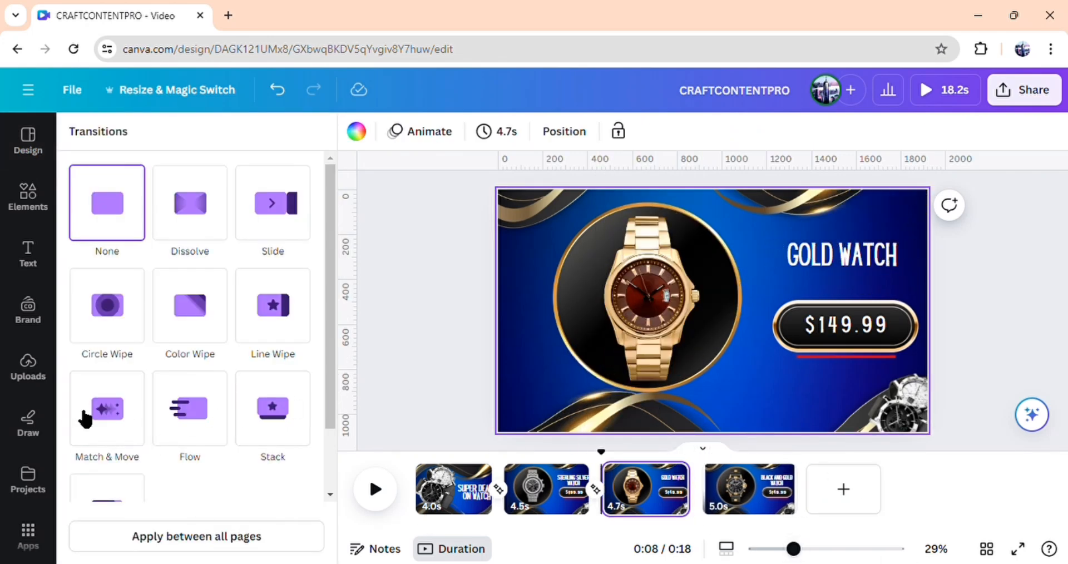
pyautogui.click(121, 421)
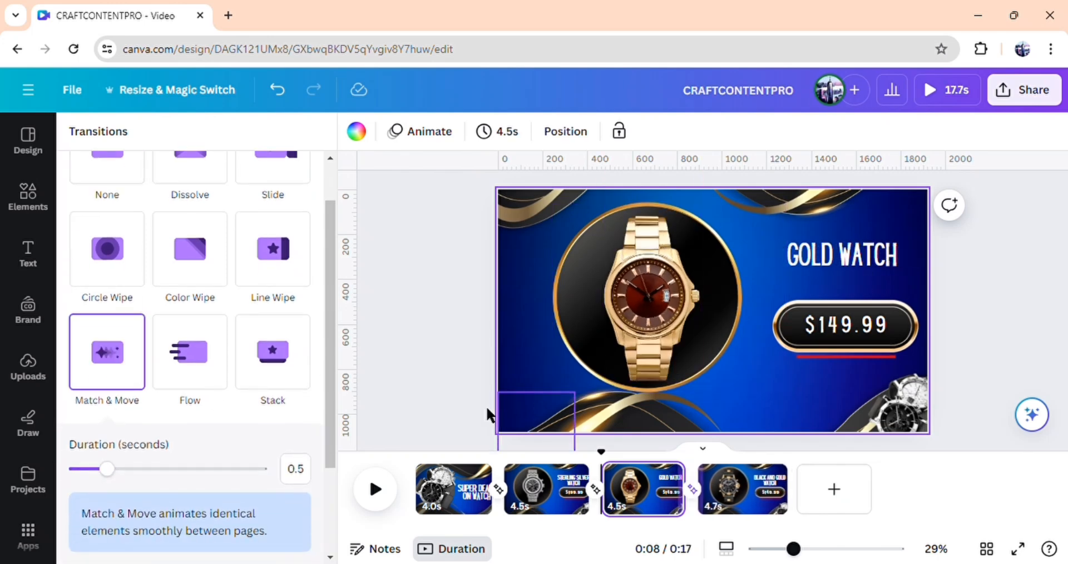
# Set the price on the black and gold watch page to "$299.99" and resize the price group so it fits on one line.
pyautogui.click(835, 325)
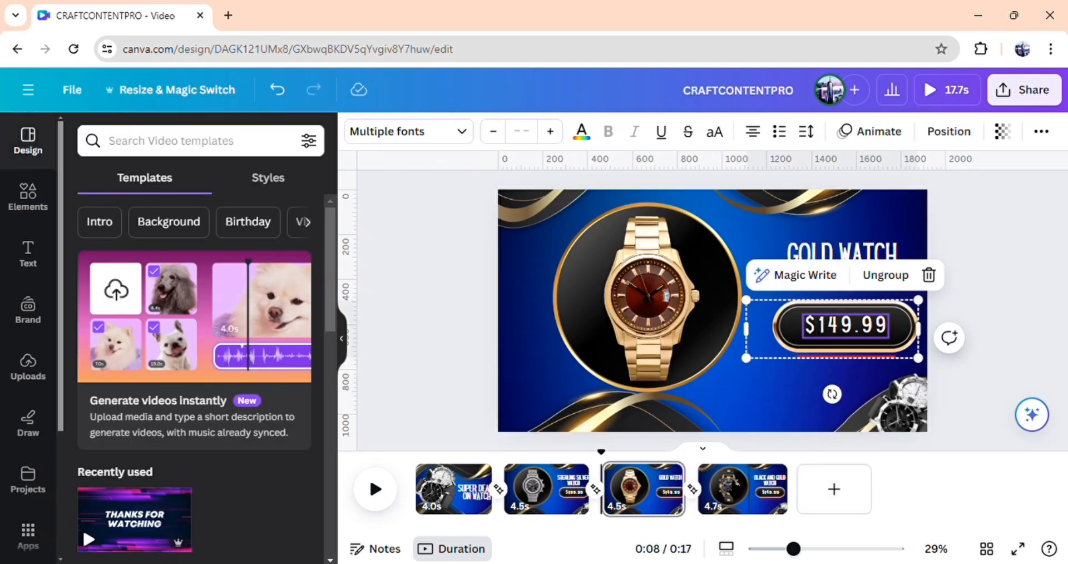
pyautogui.click(768, 465)
pyautogui.click(852, 325)
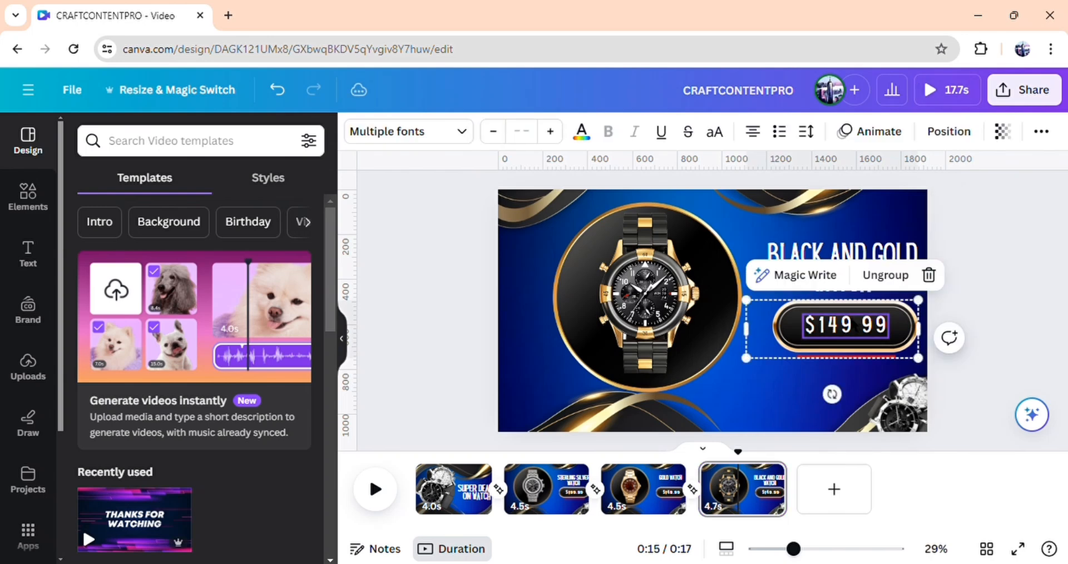
pyautogui.doubleClick(859, 333)
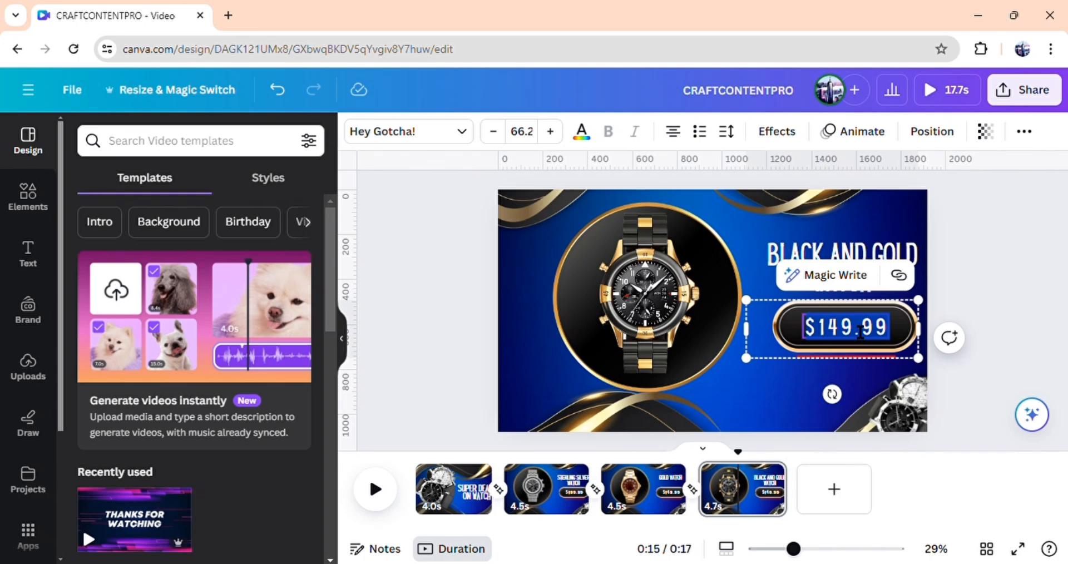
pyautogui.write('$29')
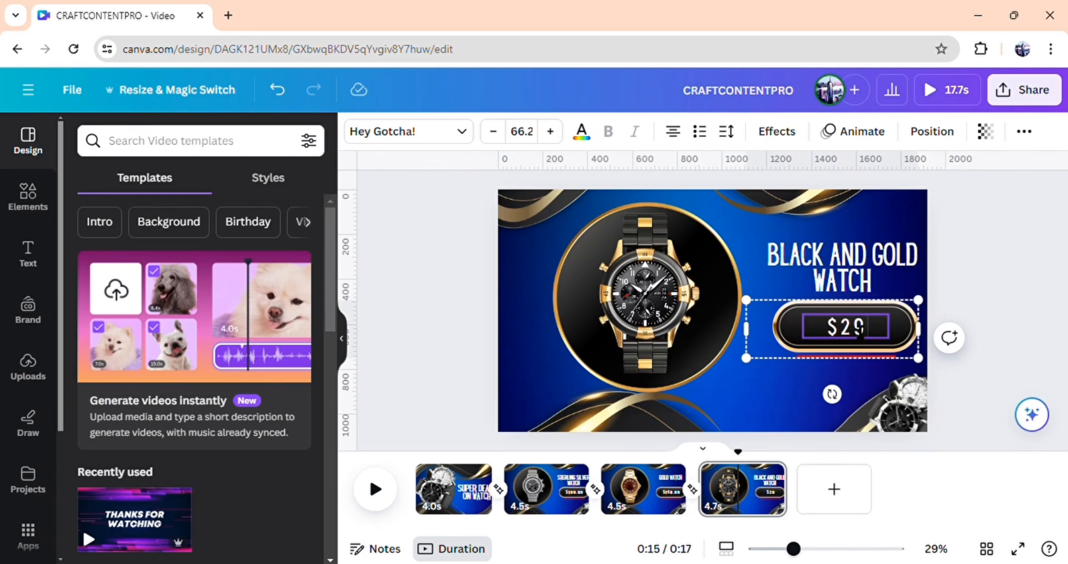
pyautogui.write('9.99')
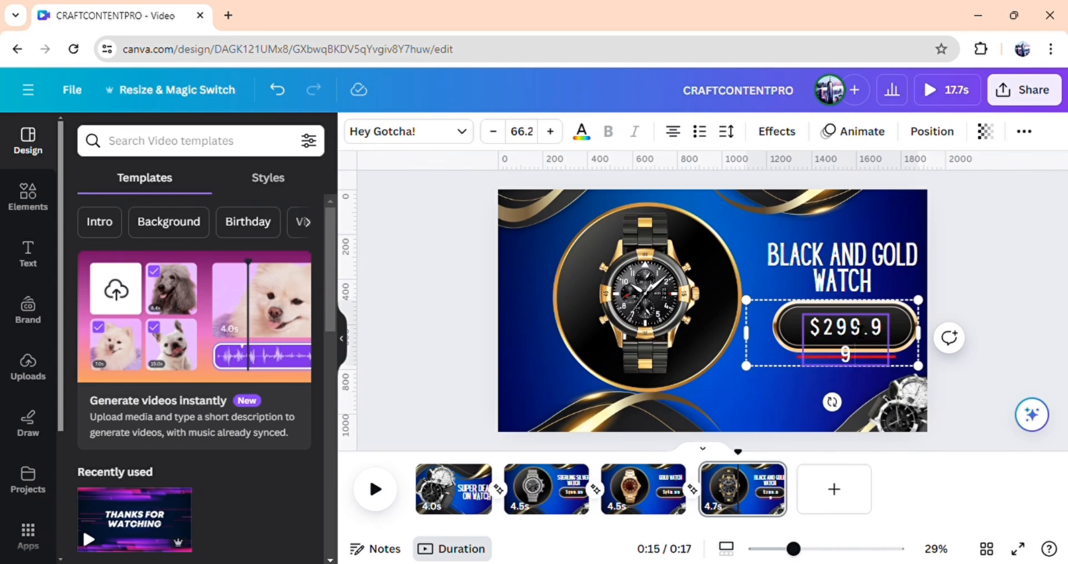
pyautogui.moveTo(927, 337); pyautogui.dragTo(933, 313)
pyautogui.click(973, 326)
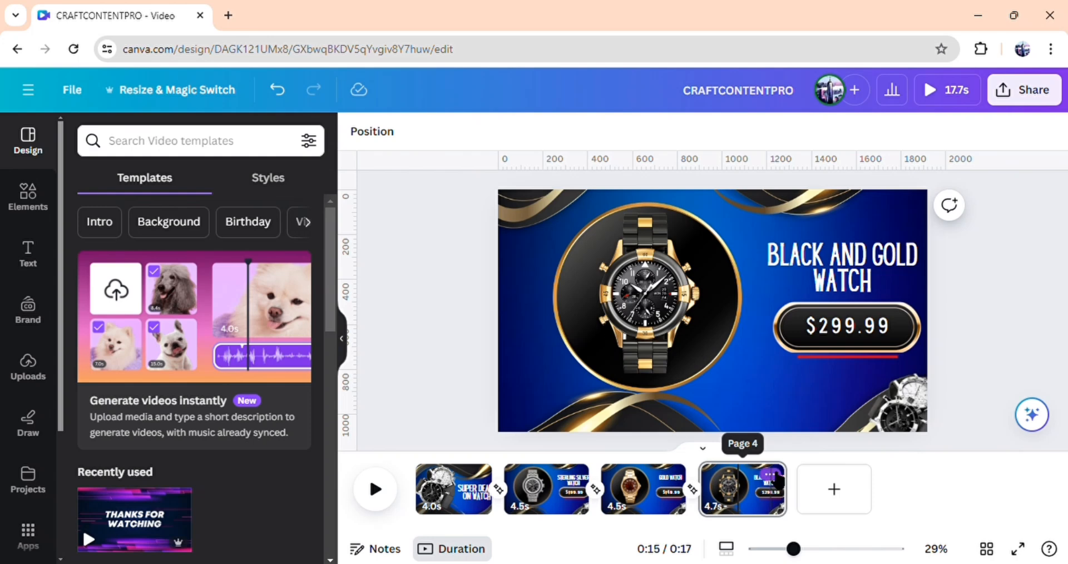
# Duplicate the black and gold watch page and move the watch on the copy, tilted, off the page's upper-right corner.
pyautogui.click(777, 479)
pyautogui.click(843, 185)
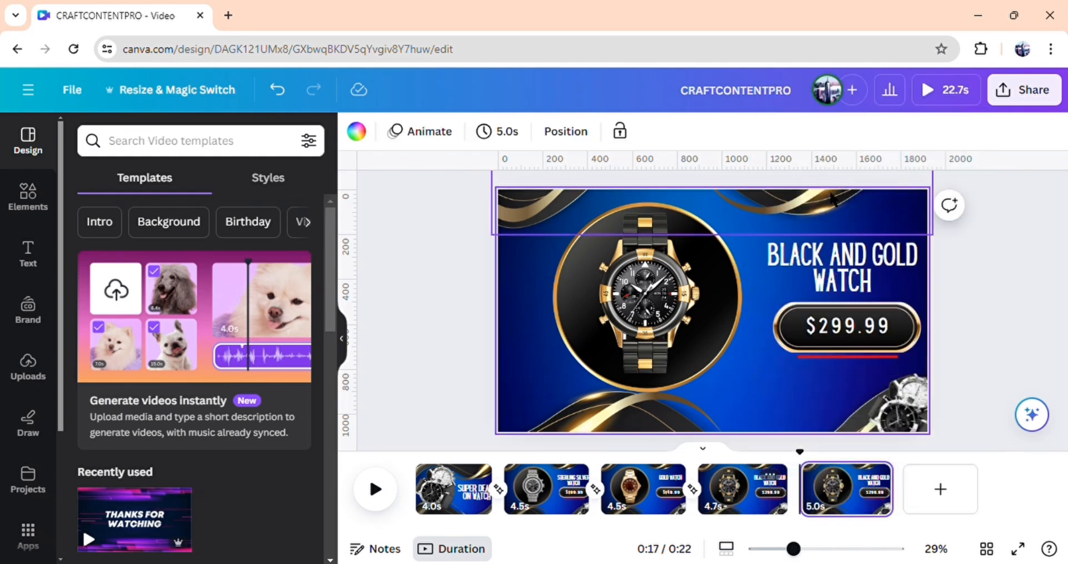
pyautogui.click(645, 312)
pyautogui.moveTo(649, 410); pyautogui.dragTo(752, 212)
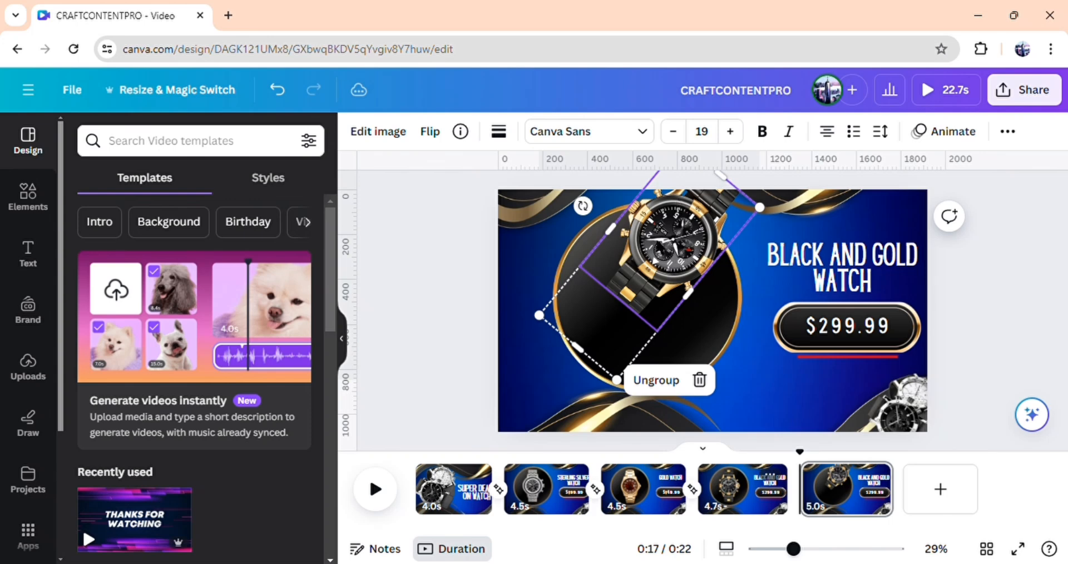
pyautogui.moveTo(664, 254); pyautogui.dragTo(979, 149)
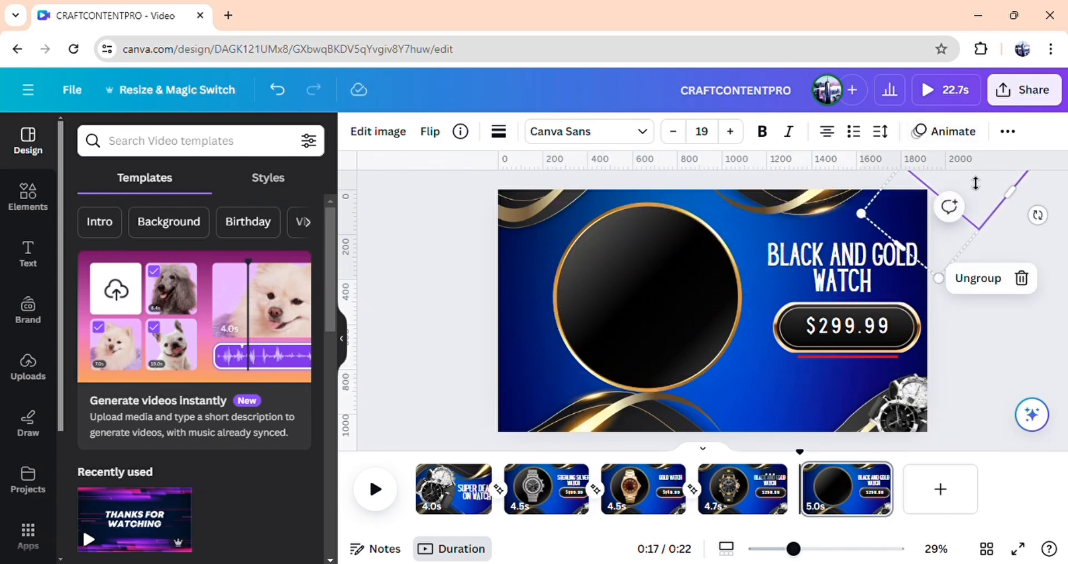
pyautogui.click(942, 346)
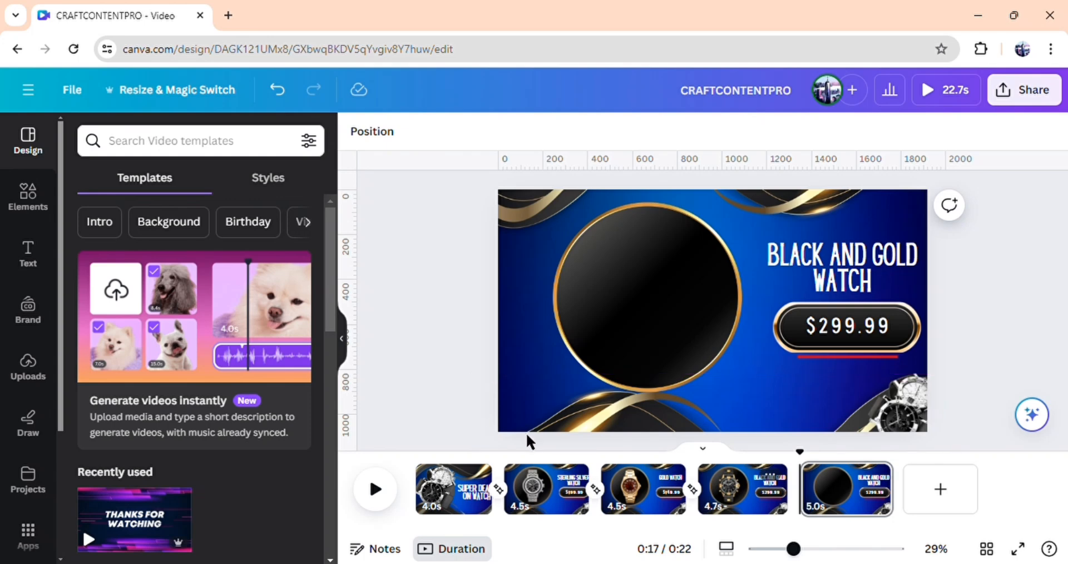
# Bring the black and silver watch in from below the fifth page, enlarged and centred inside the circle.
pyautogui.click(548, 423)
pyautogui.moveTo(548, 423); pyautogui.dragTo(638, 244)
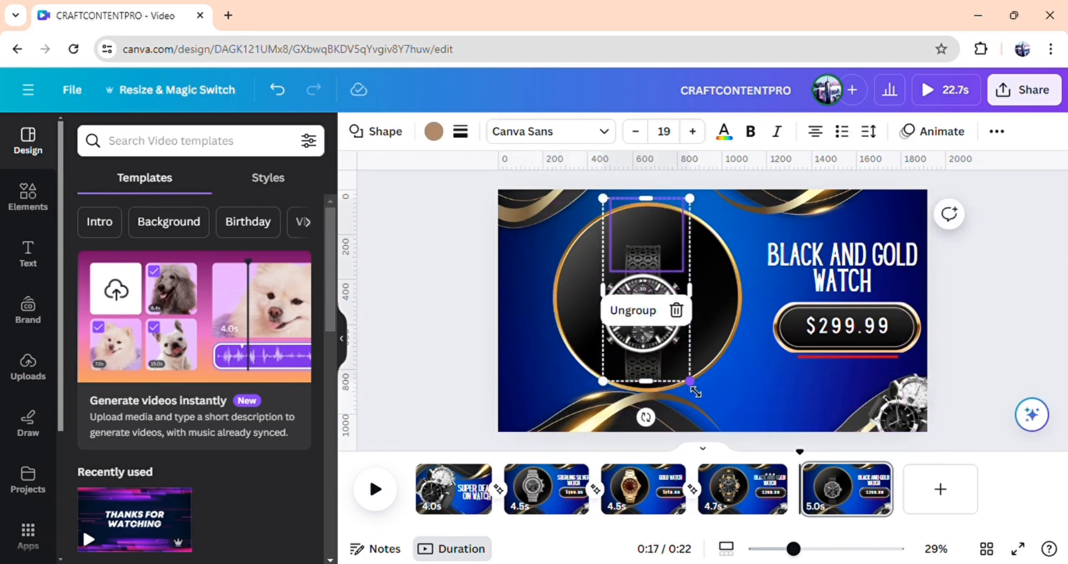
pyautogui.moveTo(696, 391); pyautogui.dragTo(708, 413)
pyautogui.moveTo(669, 265); pyautogui.dragTo(670, 231)
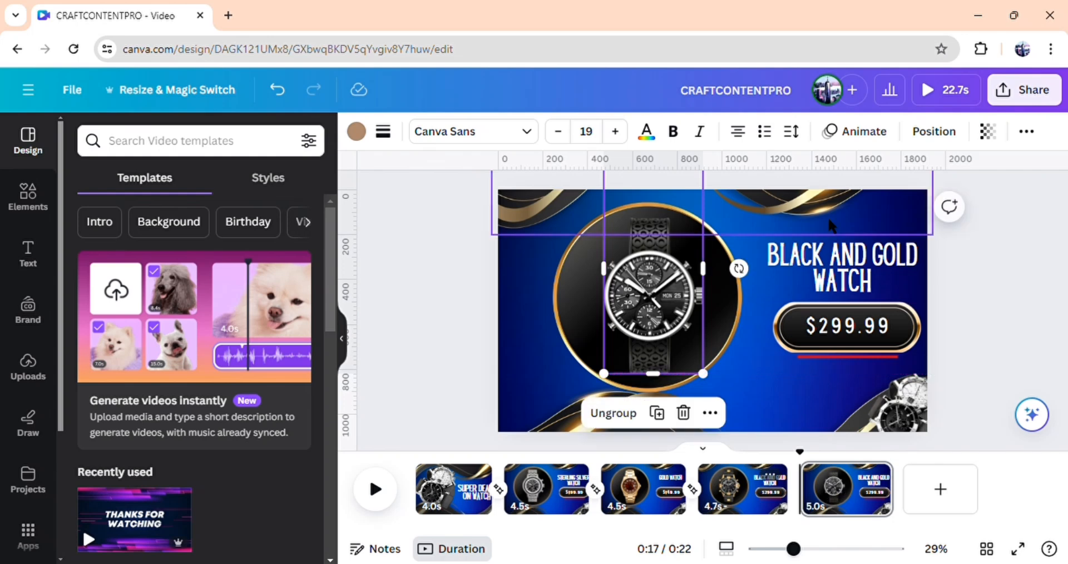
# Change the heading on the fifth page to "BLACK AND SILVER WATCH".
pyautogui.click(837, 267)
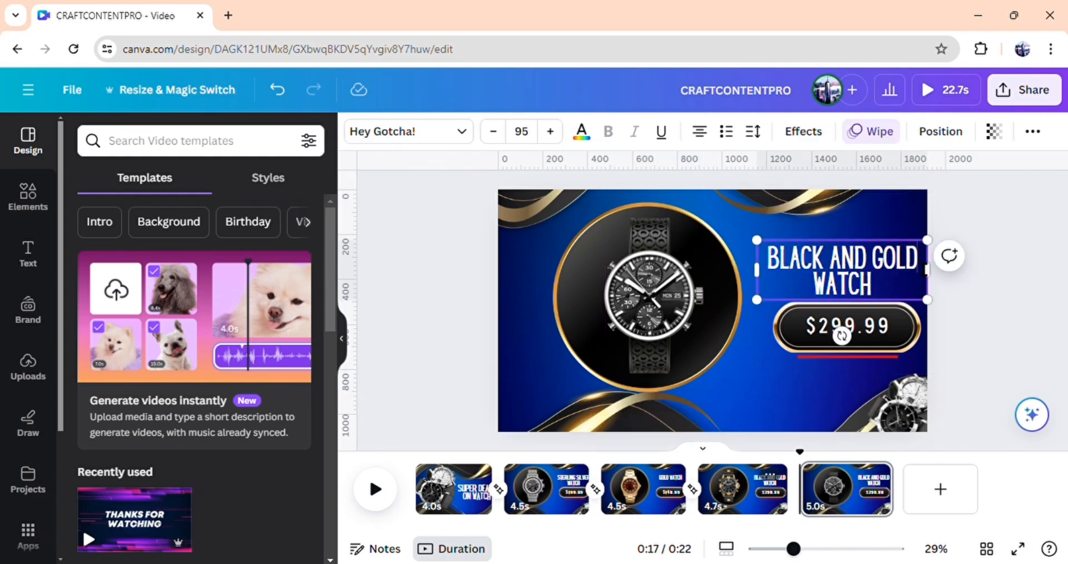
pyautogui.moveTo(927, 272); pyautogui.dragTo(884, 276)
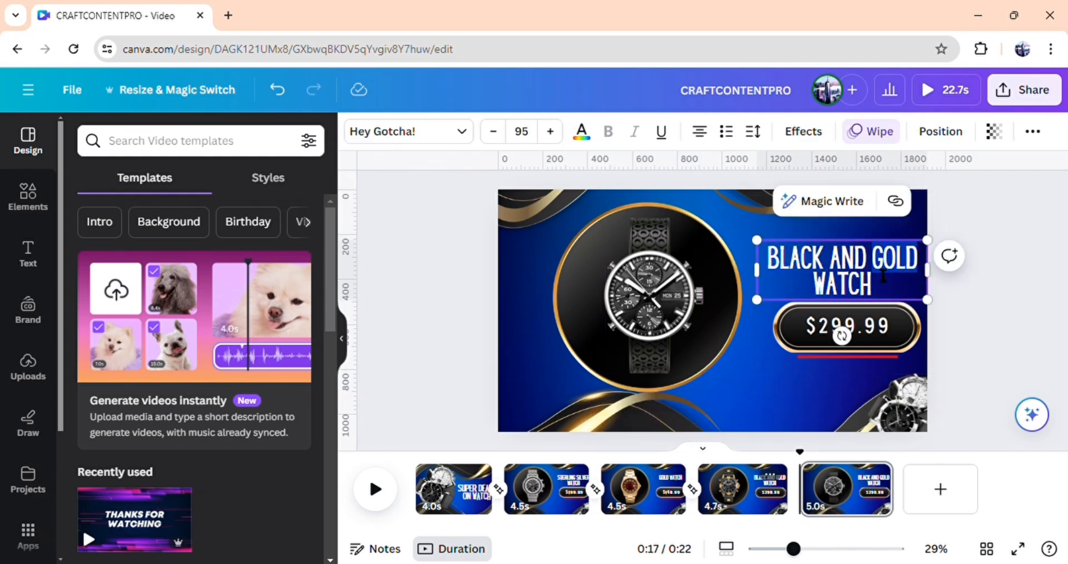
pyautogui.write('SIL')
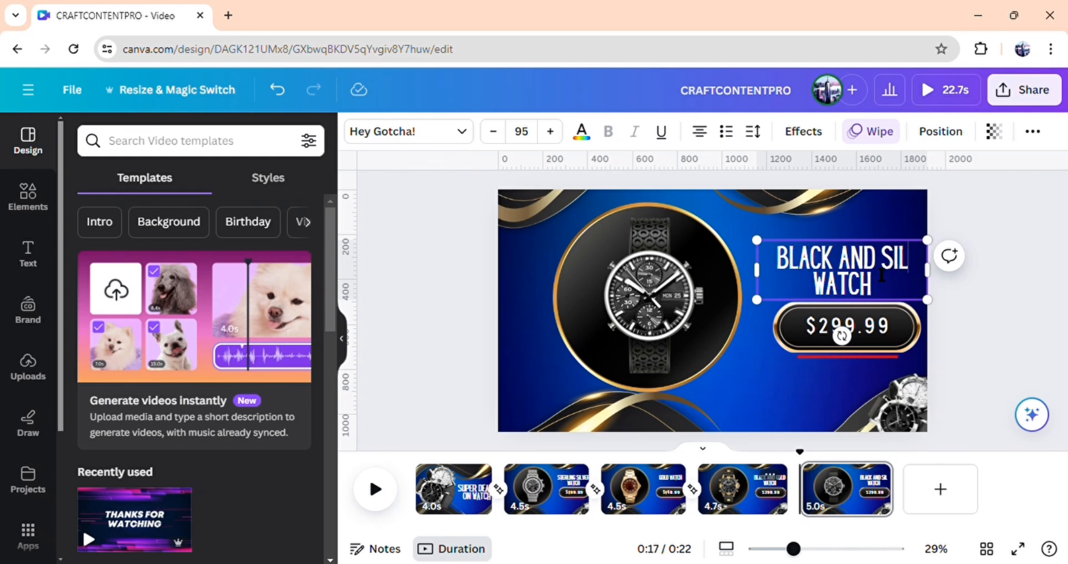
pyautogui.write('VER')
# Set the price on the black and silver watch page to "$99.99".
pyautogui.click(846, 329)
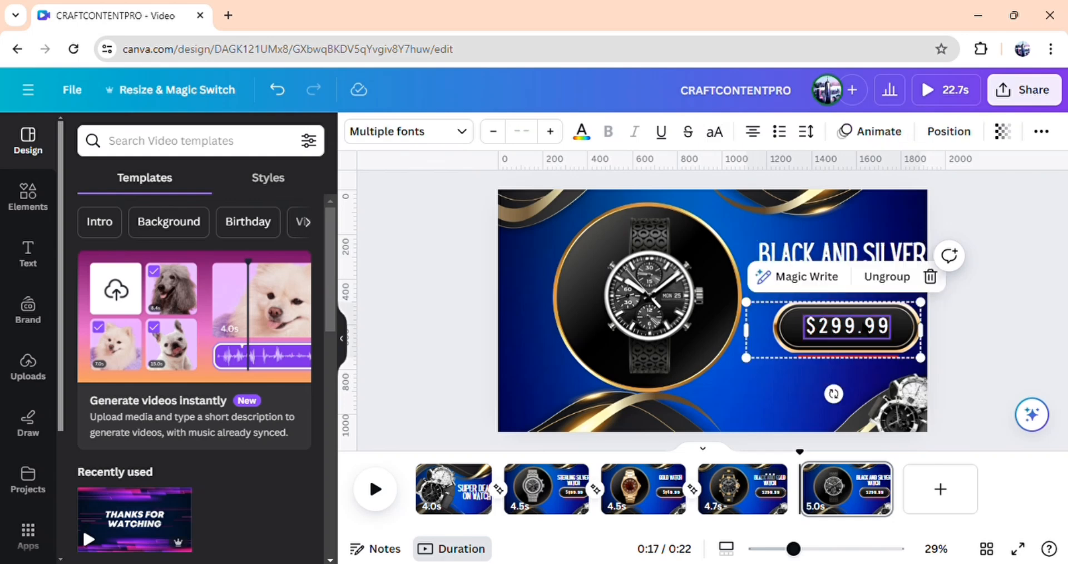
pyautogui.doubleClick(846, 331)
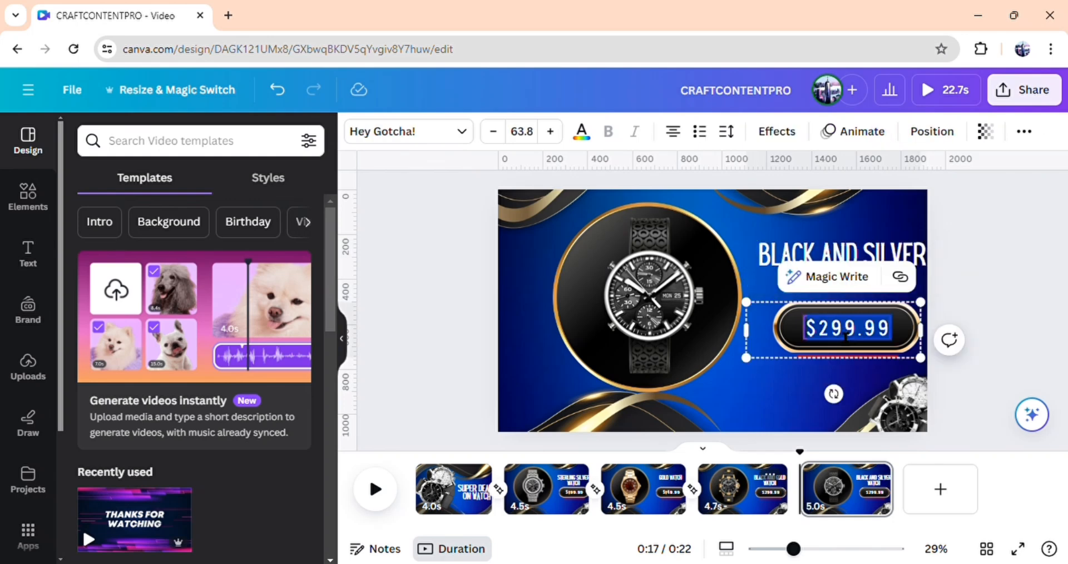
pyautogui.write('$')
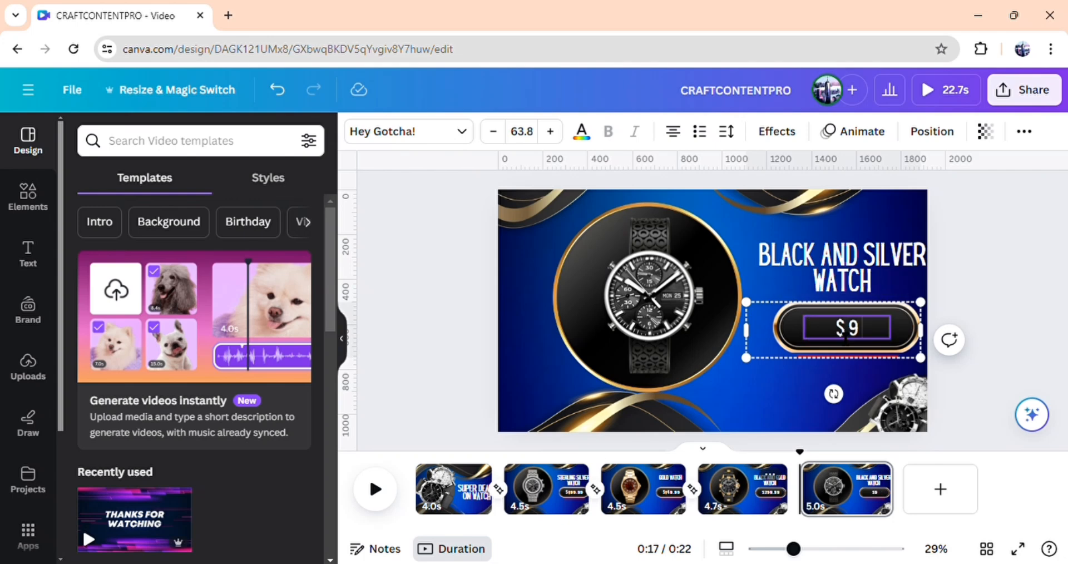
pyautogui.write('99.99')
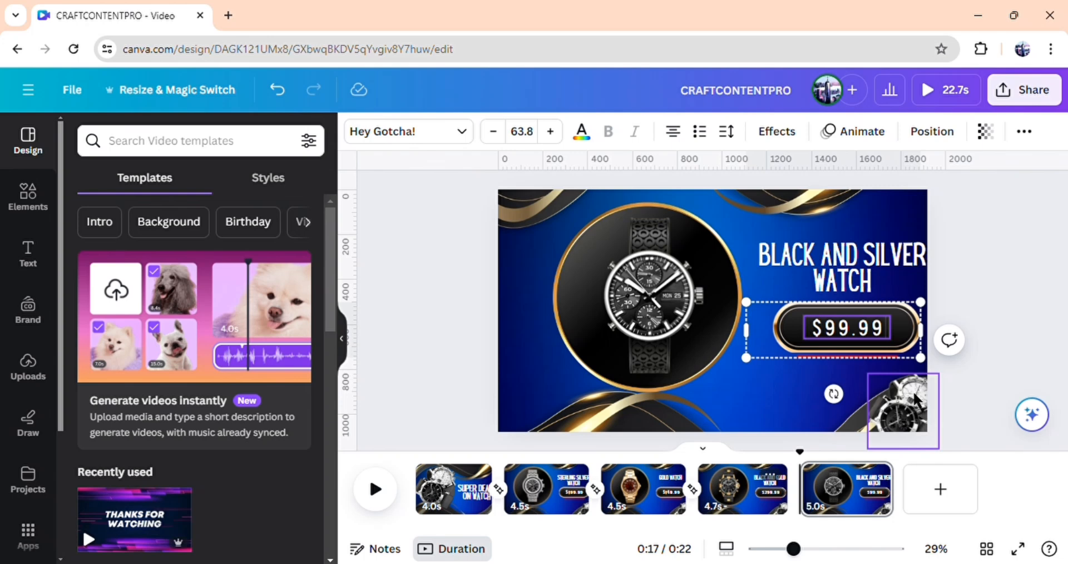
pyautogui.click(965, 384)
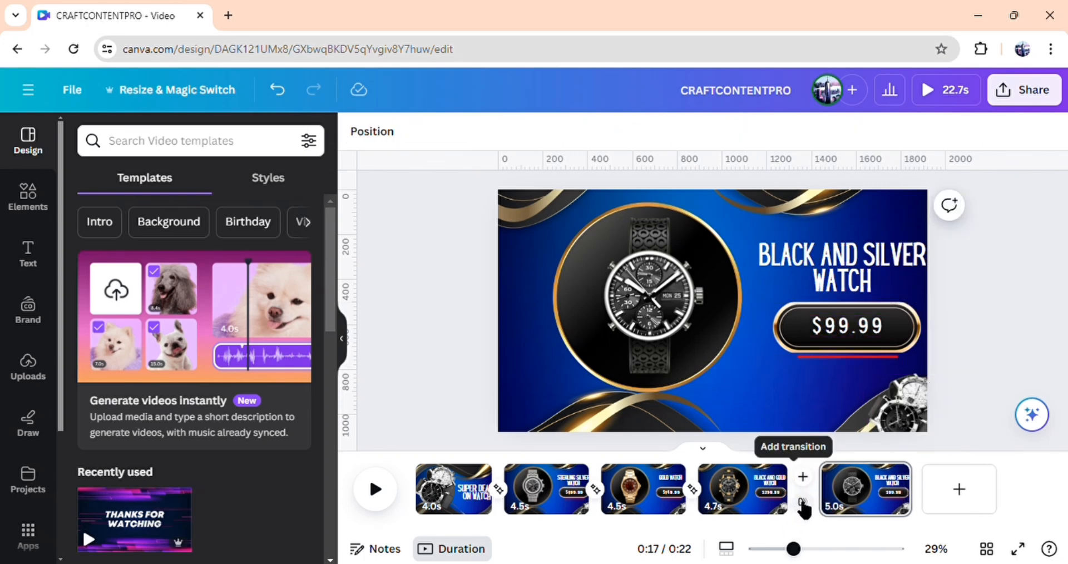
# Add a Match & Move transition between the black and gold and black and silver watch pages, and duplicate the black and silver page.
pyautogui.click(799, 490)
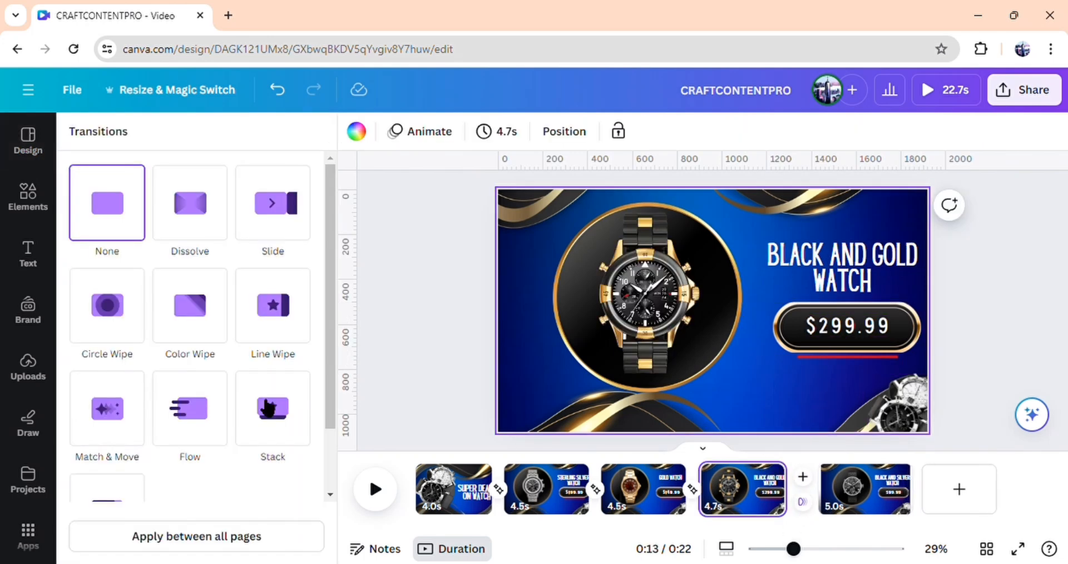
pyautogui.click(126, 421)
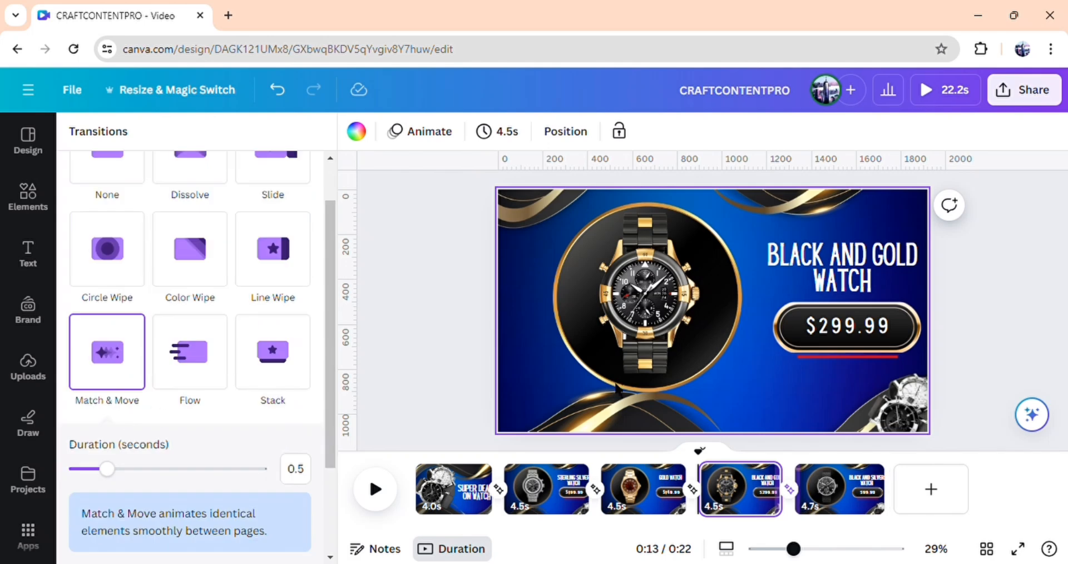
pyautogui.click(867, 474)
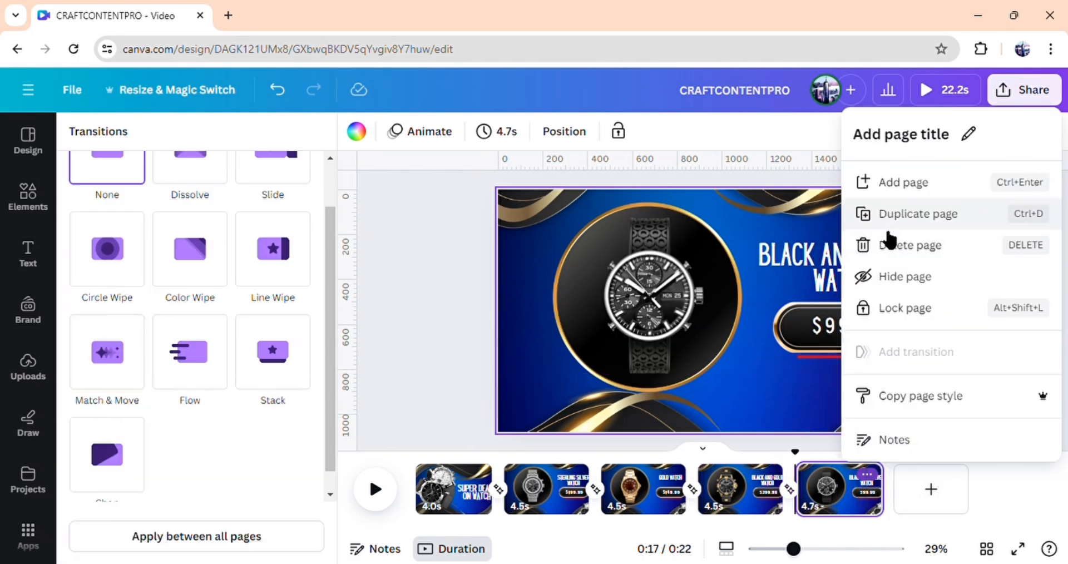
pyautogui.click(898, 217)
# Tilt the black and silver watch on the duplicated page and move it out of the circle, off the page's upper-right corner.
pyautogui.click(631, 334)
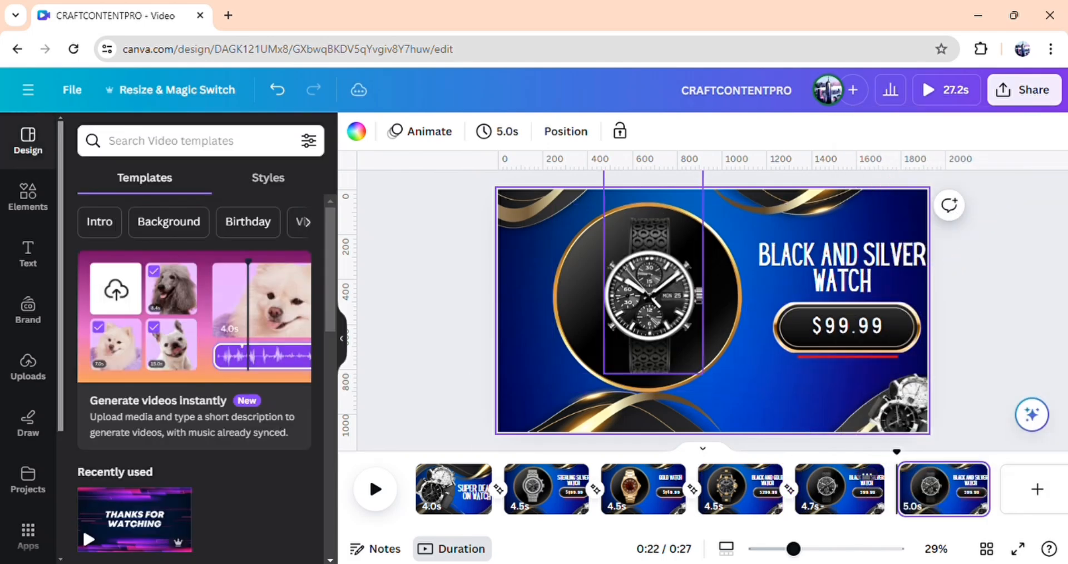
pyautogui.moveTo(653, 410); pyautogui.dragTo(995, 178)
pyautogui.click(862, 334)
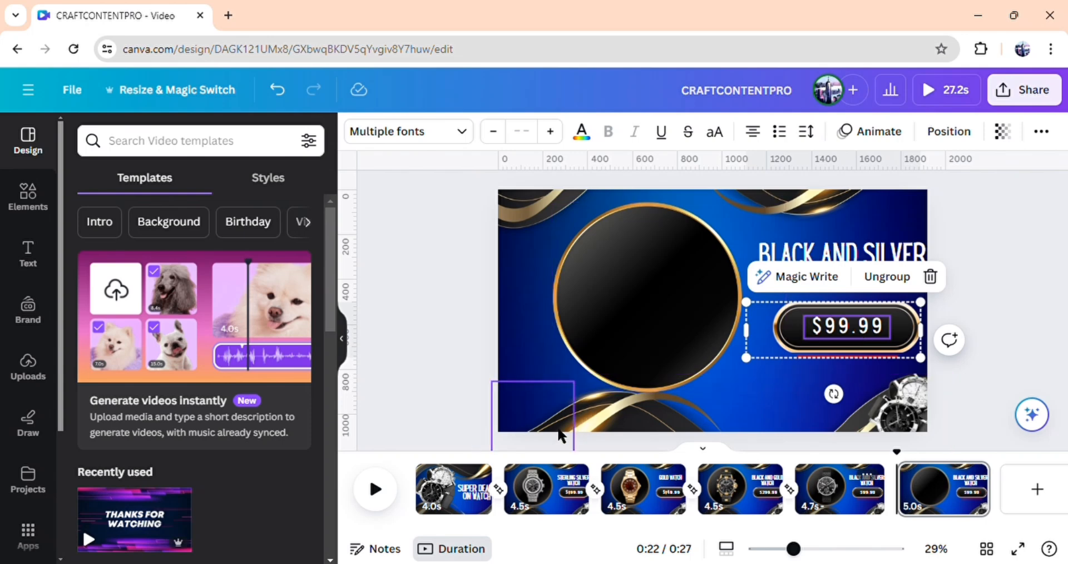
# Bring the gold watch with the black dial in from below the sixth page, enlarged and centred inside the circle.
pyautogui.moveTo(512, 437); pyautogui.dragTo(652, 220)
pyautogui.moveTo(696, 341); pyautogui.dragTo(725, 397)
pyautogui.moveTo(675, 322); pyautogui.dragTo(662, 310)
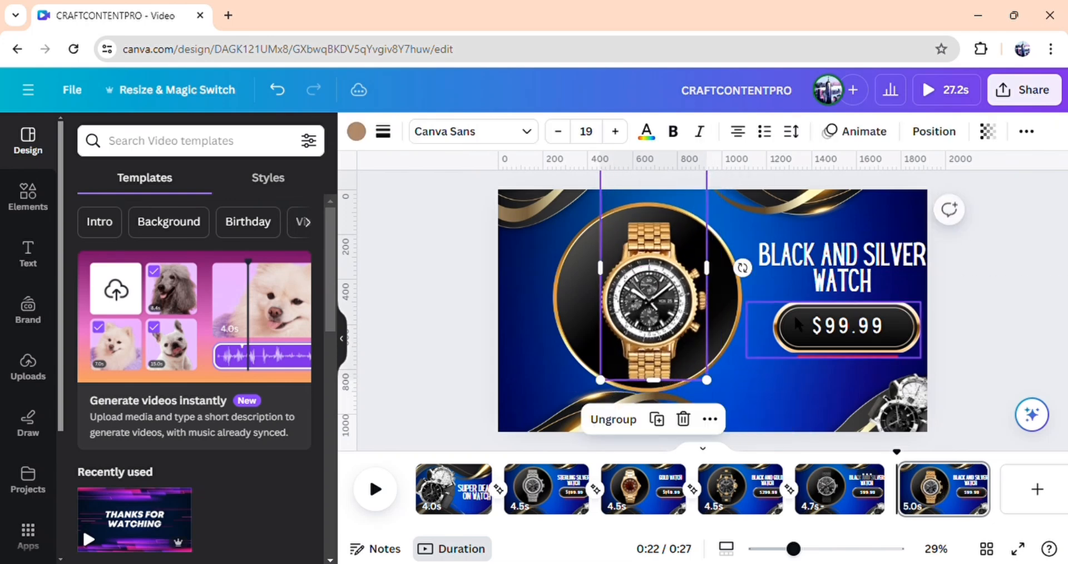
# Set the price on the sixth page to "$399.99".
pyautogui.doubleClick(869, 334)
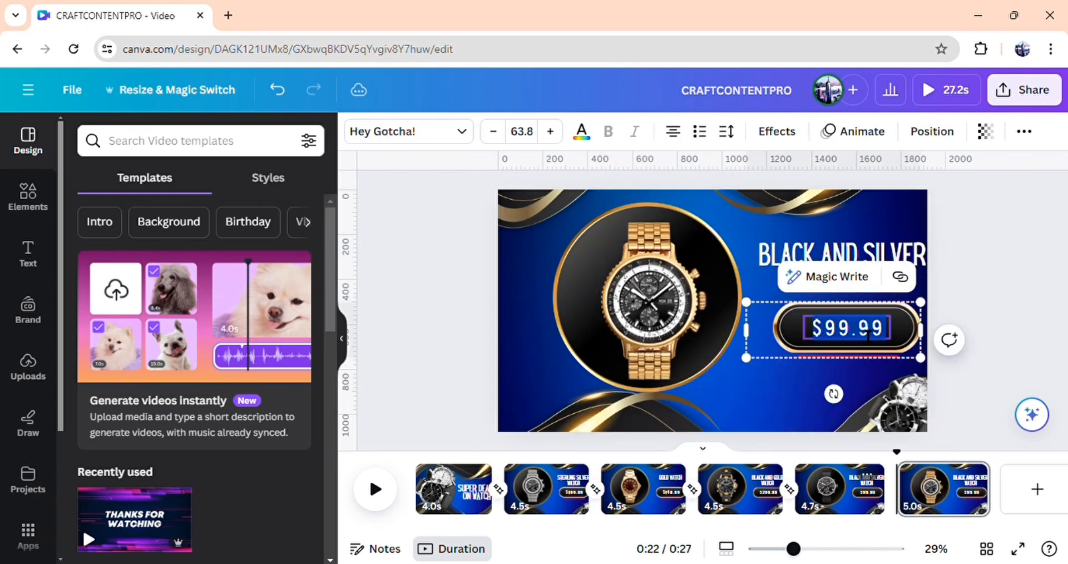
pyautogui.write('$')
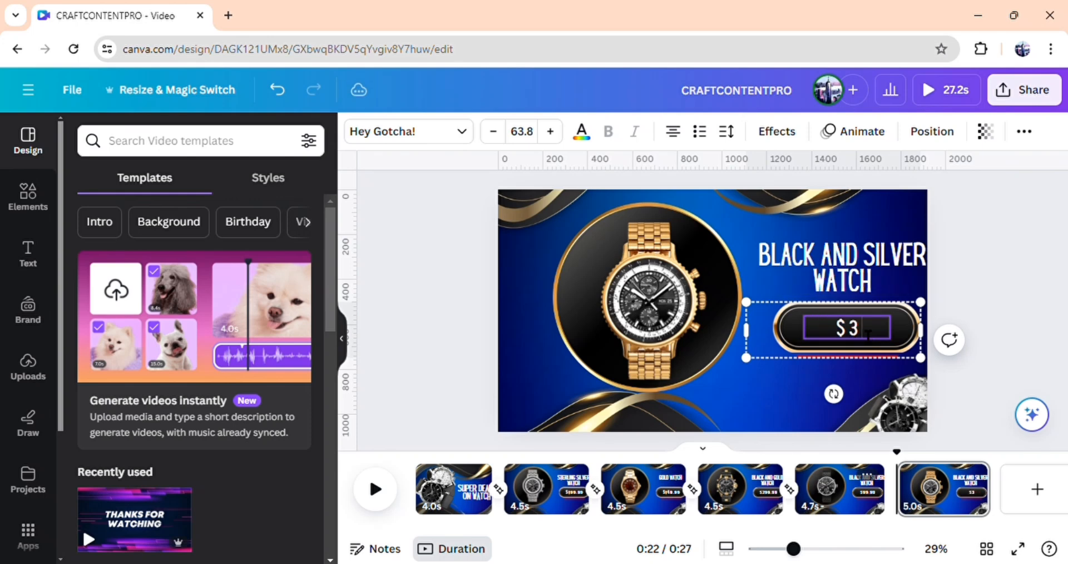
pyautogui.write('399.')
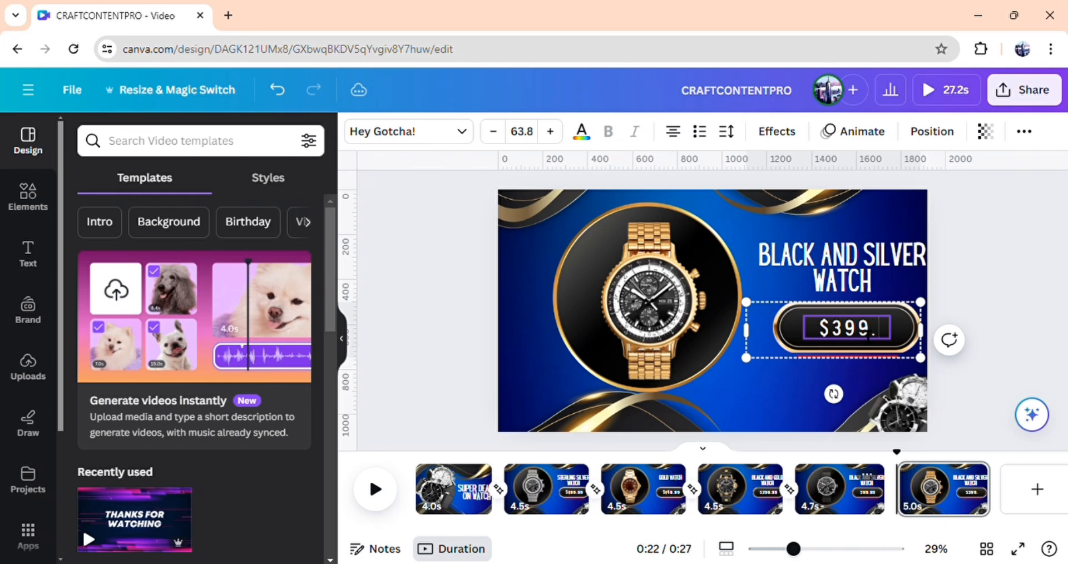
pyautogui.write('99')
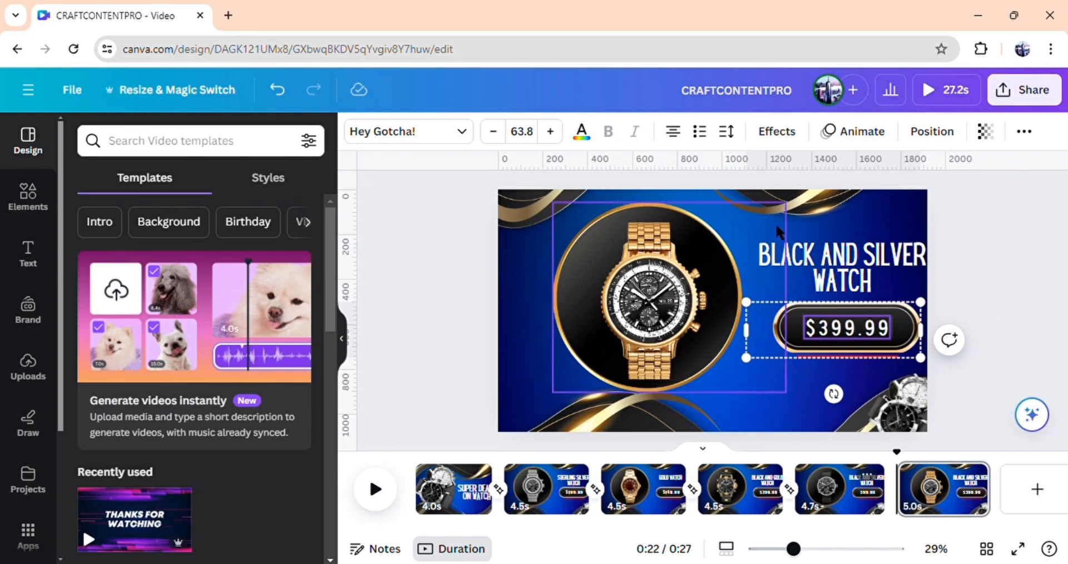
# Change the sixth page's heading to "14K GOLD WATCH" in a slightly narrower text box and move it down just above the price.
pyautogui.click(826, 253)
pyautogui.click(835, 262)
pyautogui.click(906, 269)
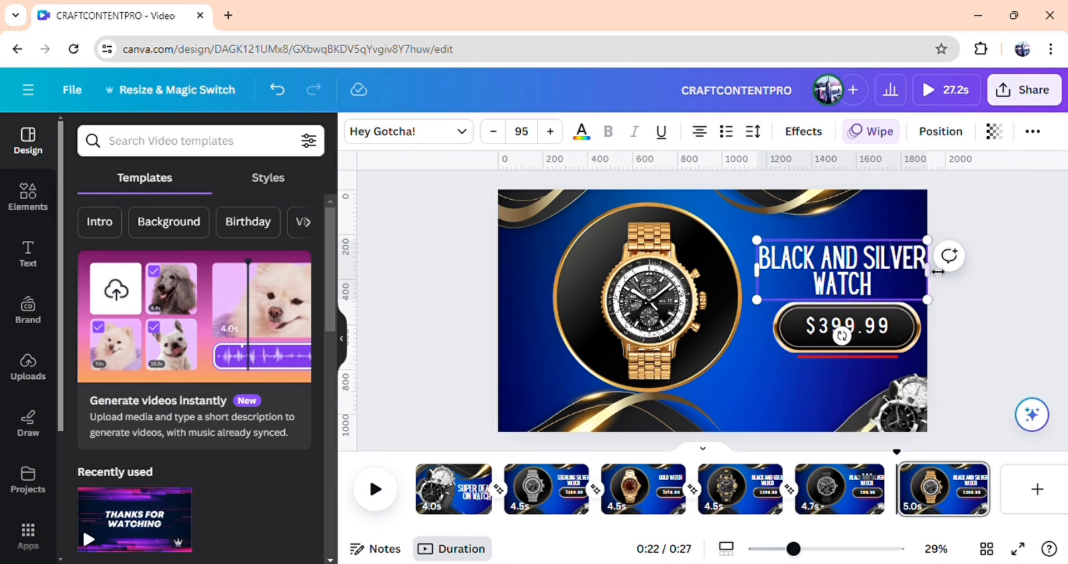
pyautogui.moveTo(927, 271); pyautogui.dragTo(921, 273)
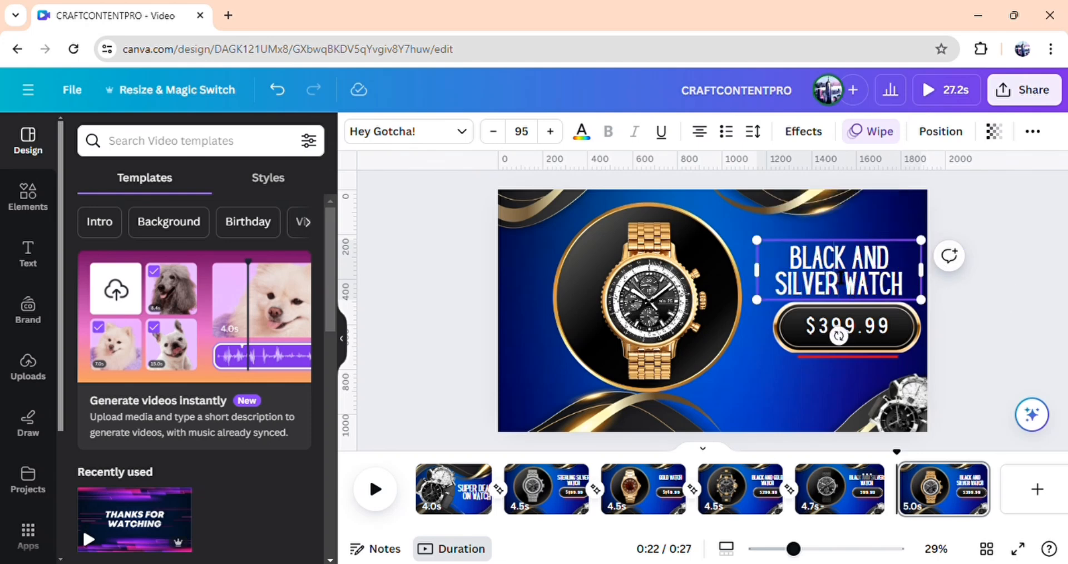
pyautogui.doubleClick(834, 266)
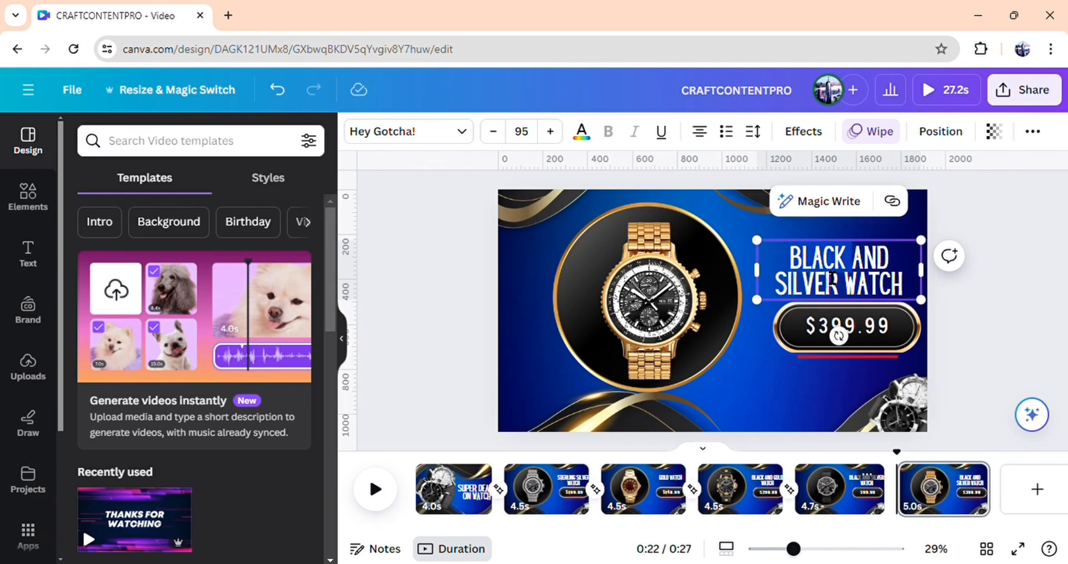
pyautogui.write('14K')
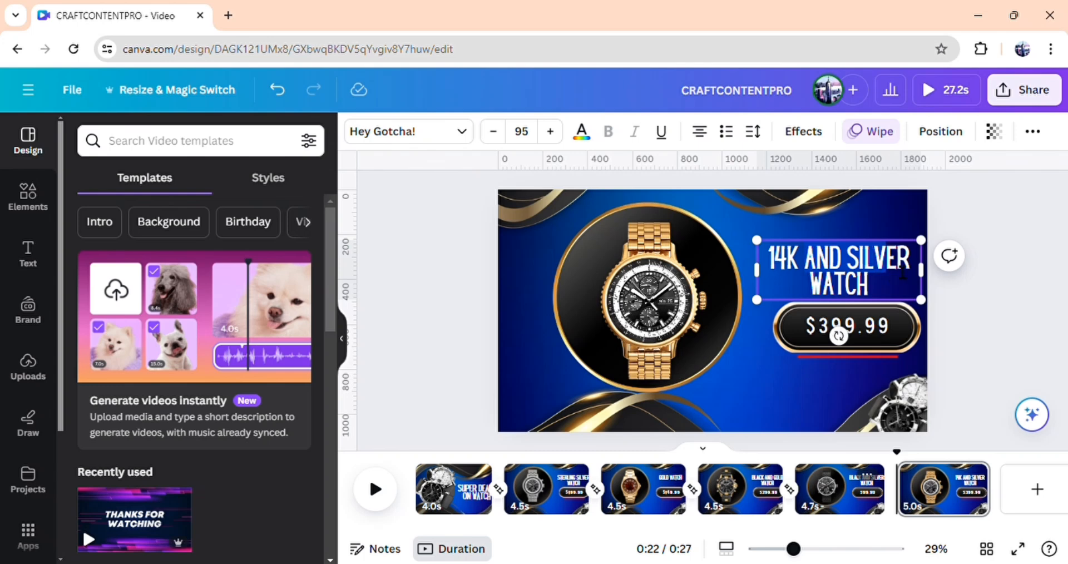
pyautogui.moveTo(903, 272); pyautogui.dragTo(926, 271)
pyautogui.write('GOLD')
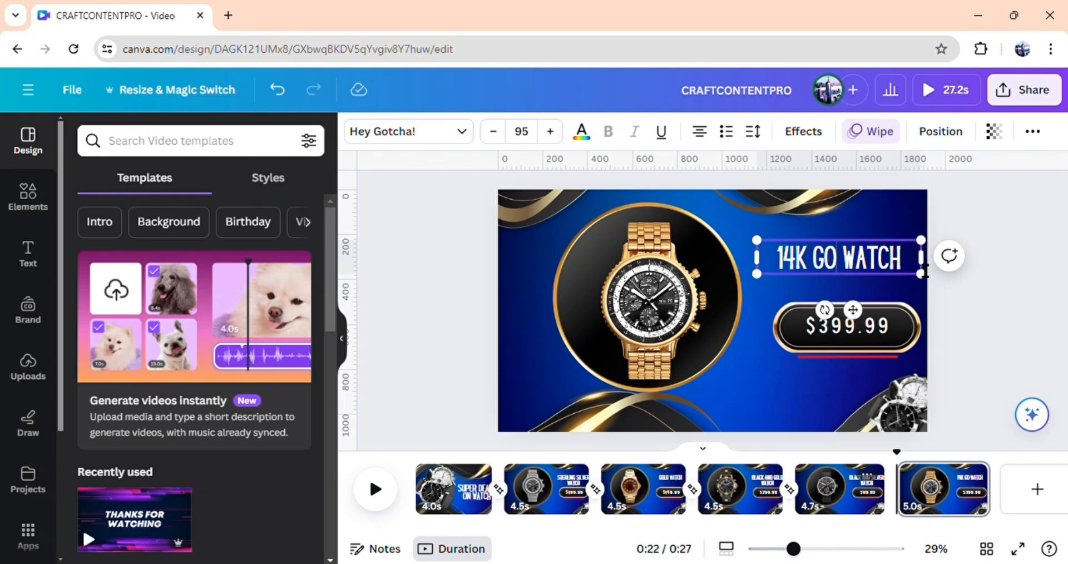
pyautogui.click(972, 345)
pyautogui.moveTo(866, 272); pyautogui.dragTo(869, 292)
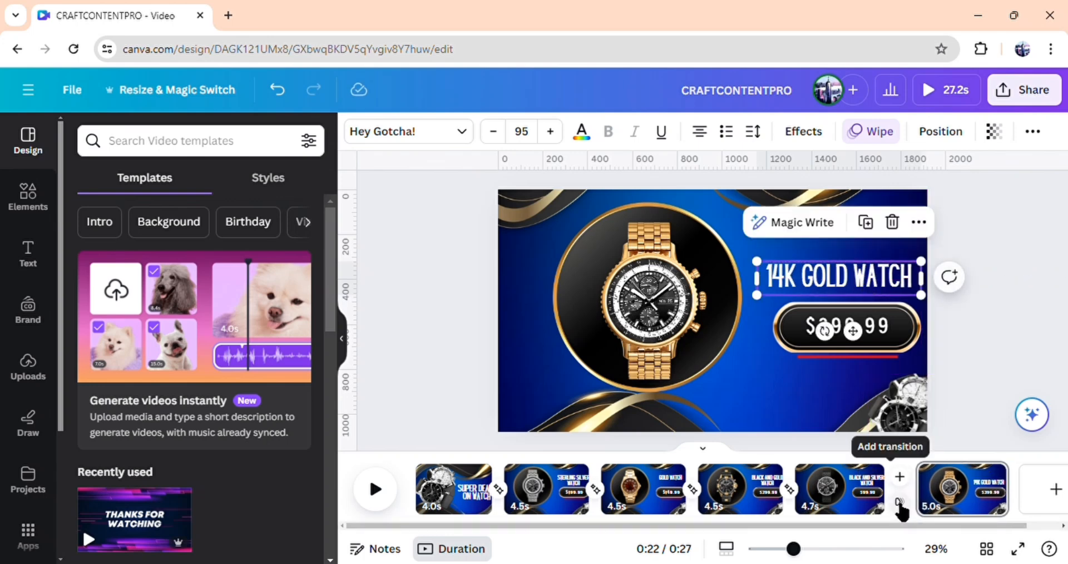
# Add a Match & Move transition between the black and silver and 14K gold watch pages, and duplicate the 14K gold page.
pyautogui.click(899, 502)
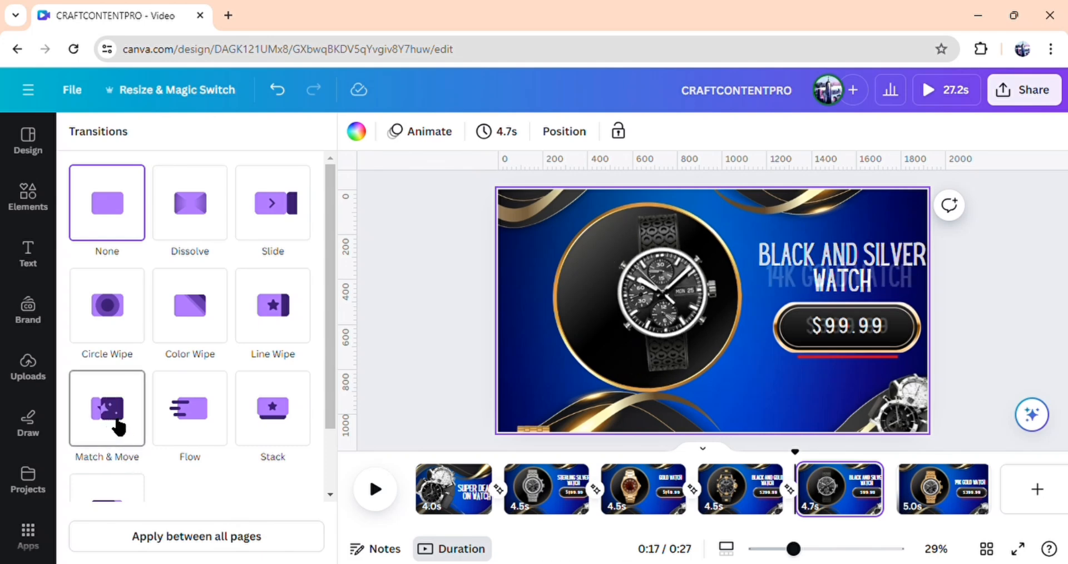
pyautogui.click(118, 426)
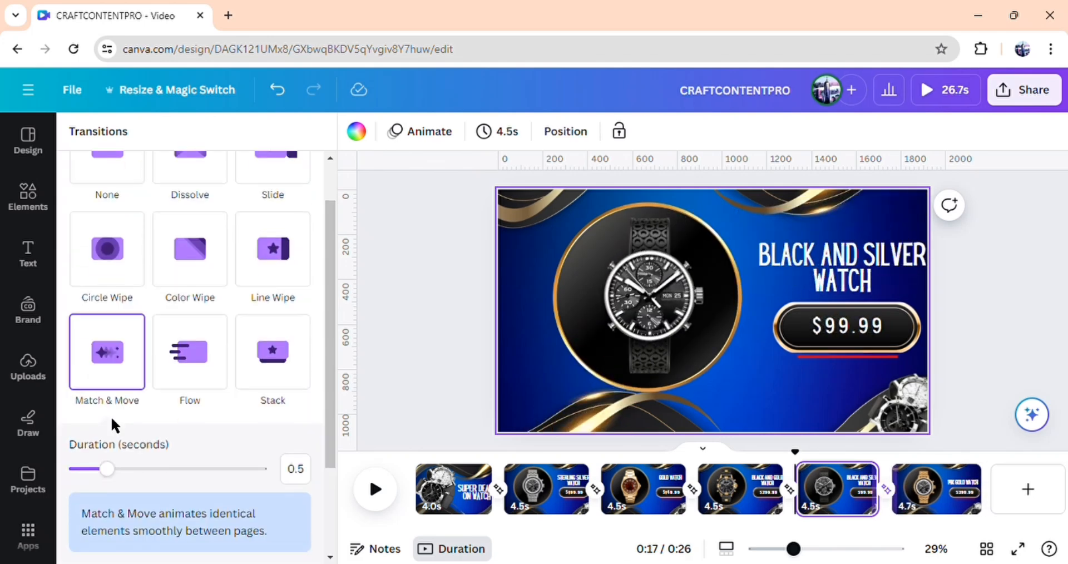
pyautogui.click(964, 474)
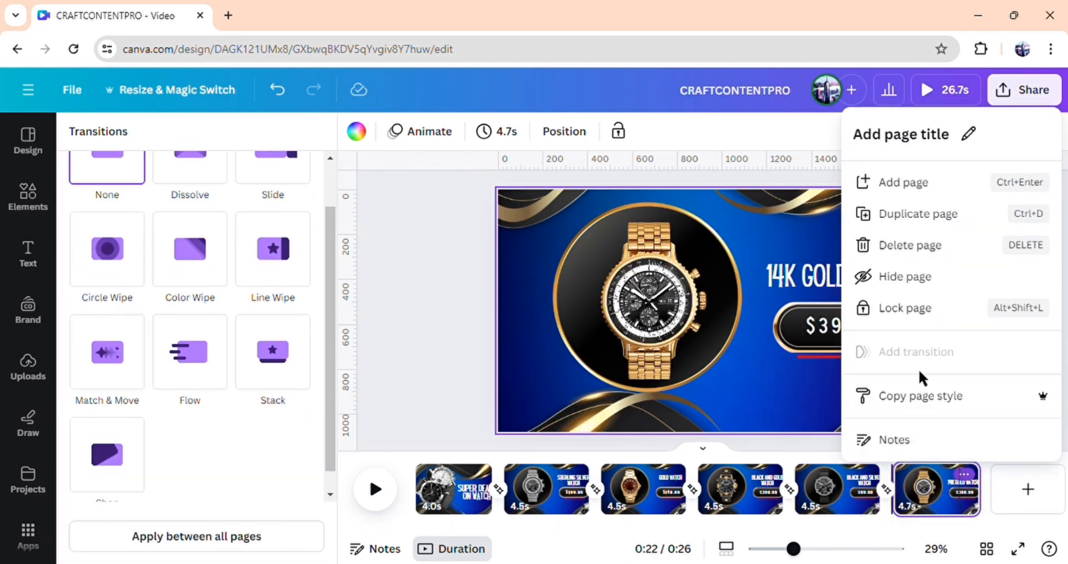
pyautogui.click(912, 218)
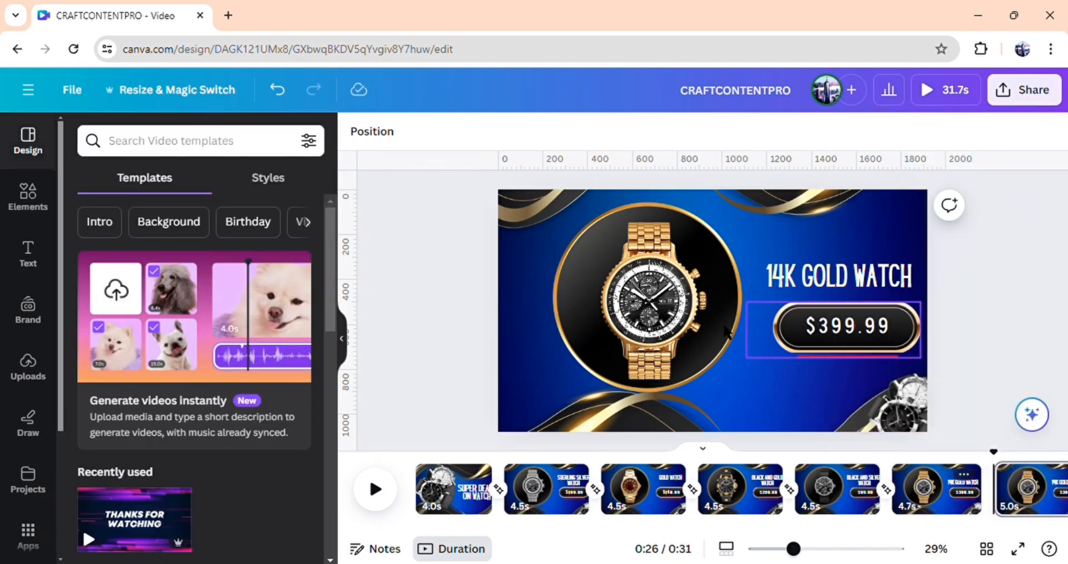
# Tilt the gold watch on the seventh page and move it out of the circle, off the page's upper-right corner.
pyautogui.click(651, 370)
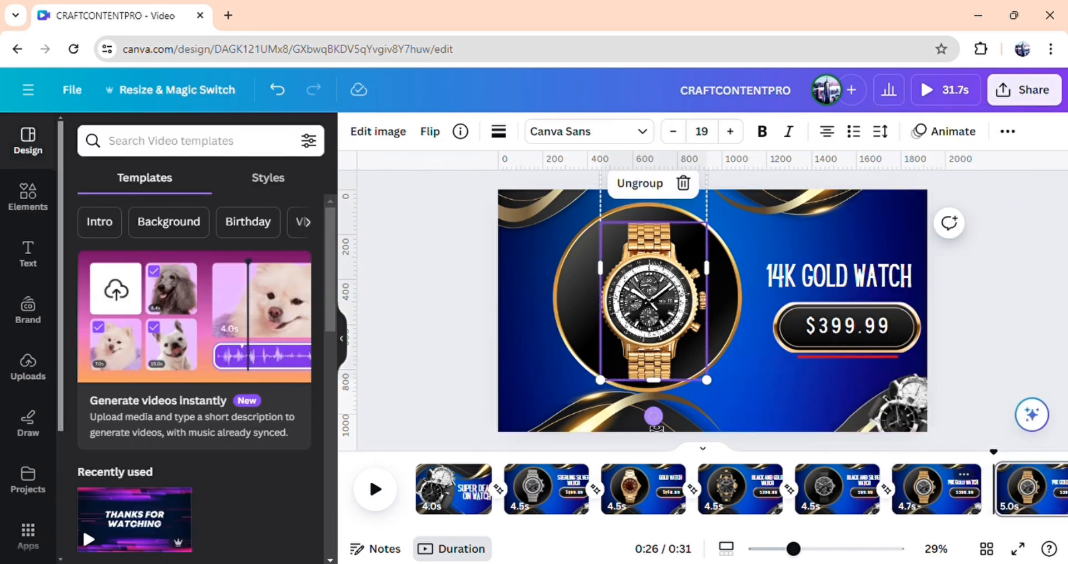
pyautogui.moveTo(653, 416); pyautogui.dragTo(741, 191)
pyautogui.moveTo(695, 242); pyautogui.dragTo(1010, 166)
pyautogui.click(669, 434)
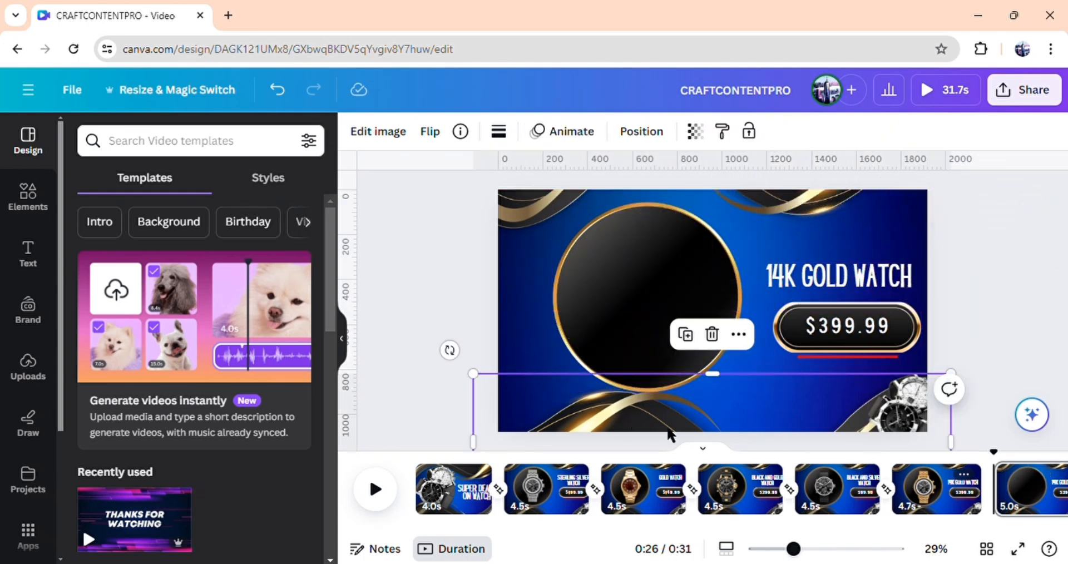
# Shrink the price group on the seventh page, centre the circle on the page, and place the price inside the circle's lower part.
pyautogui.click(866, 350)
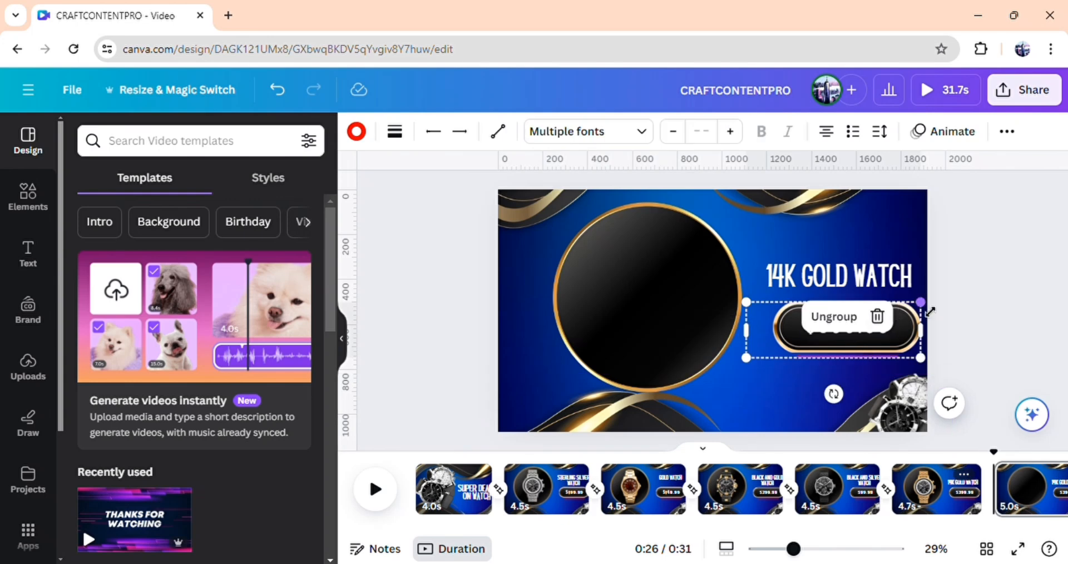
pyautogui.moveTo(919, 331); pyautogui.dragTo(851, 326)
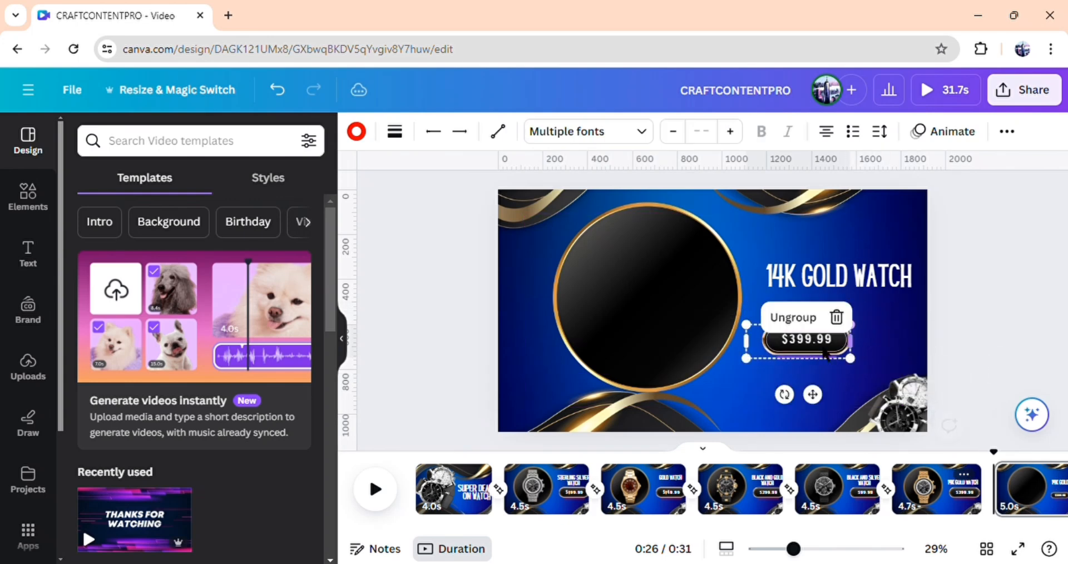
pyautogui.moveTo(647, 297); pyautogui.dragTo(712, 308)
pyautogui.click(839, 356)
pyautogui.moveTo(839, 356); pyautogui.dragTo(746, 389)
# Change the seventh page's heading to "DONT MISS IT", enlarge it onto two lines and centre it inside the circle above the price.
pyautogui.click(847, 286)
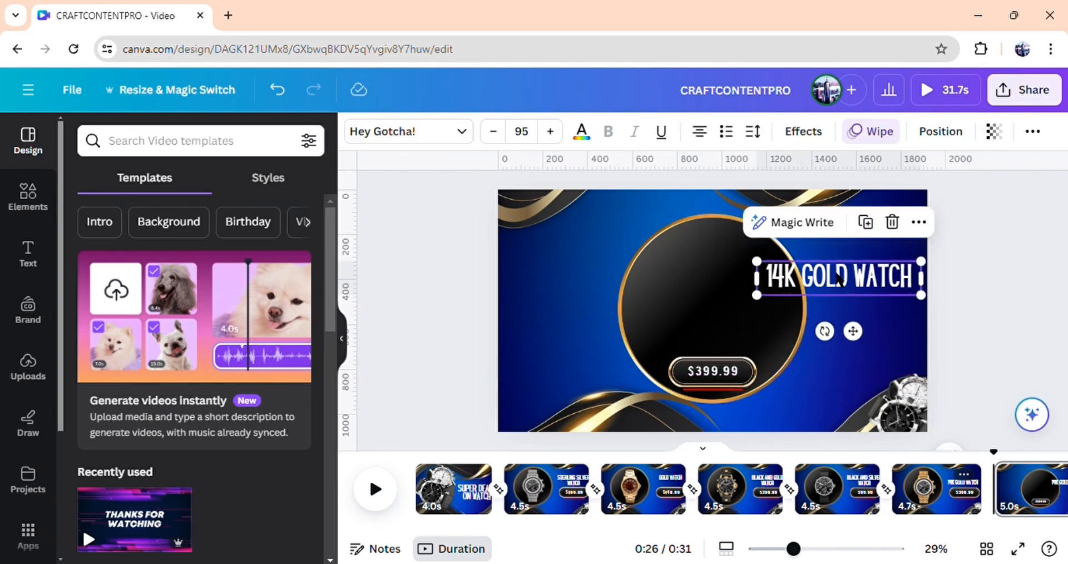
pyautogui.write('D')
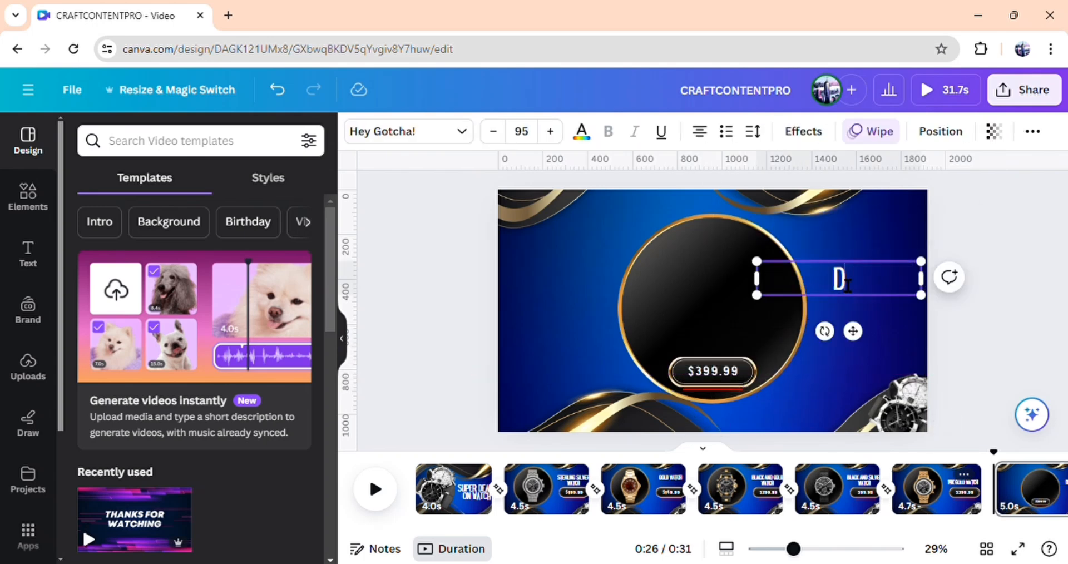
pyautogui.write('ONT MI')
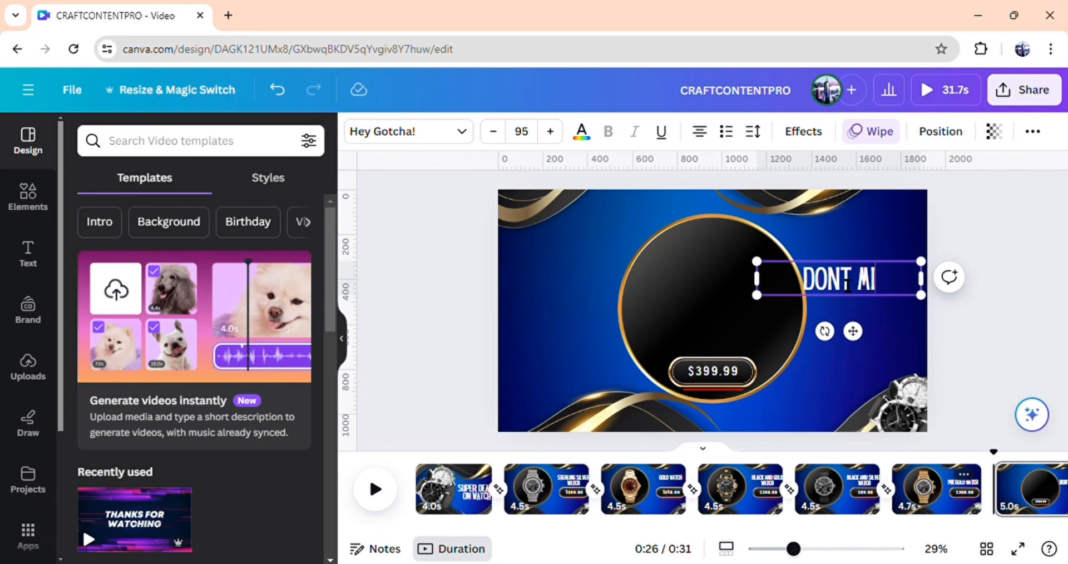
pyautogui.write('SS IT')
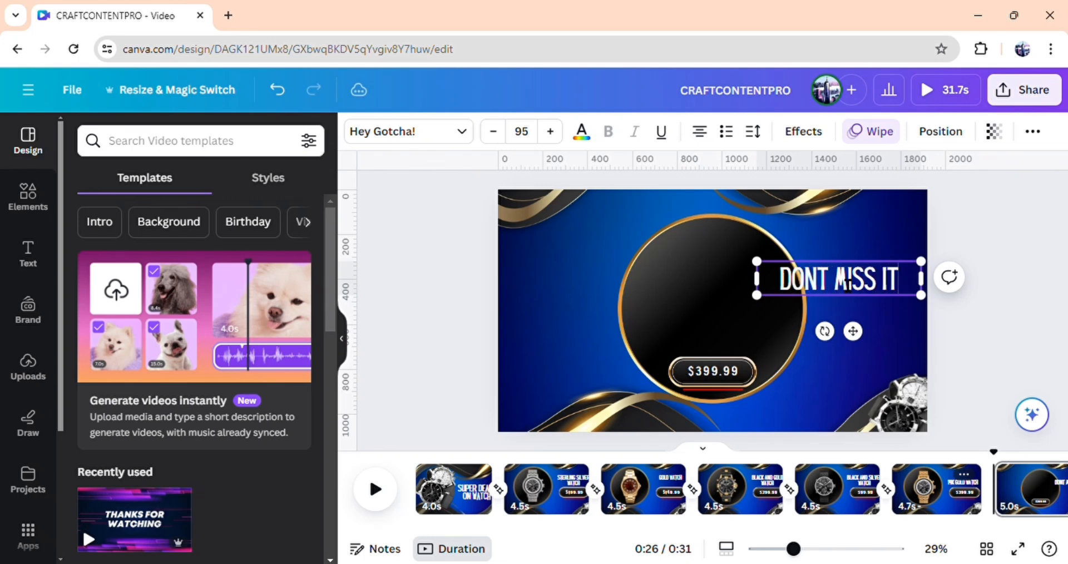
pyautogui.moveTo(922, 277); pyautogui.dragTo(810, 365)
pyautogui.click(946, 317)
pyautogui.moveTo(735, 303); pyautogui.dragTo(719, 303)
# Replace the price on the seventh page with "SHOP NOW" and widen its text so it fits on one line.
pyautogui.click(712, 372)
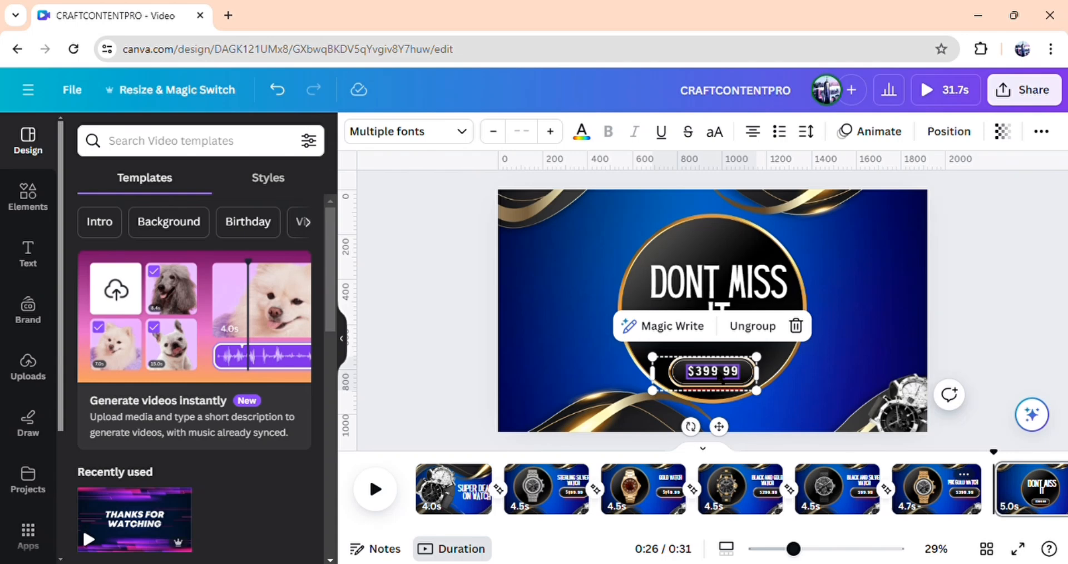
pyautogui.doubleClick(730, 372)
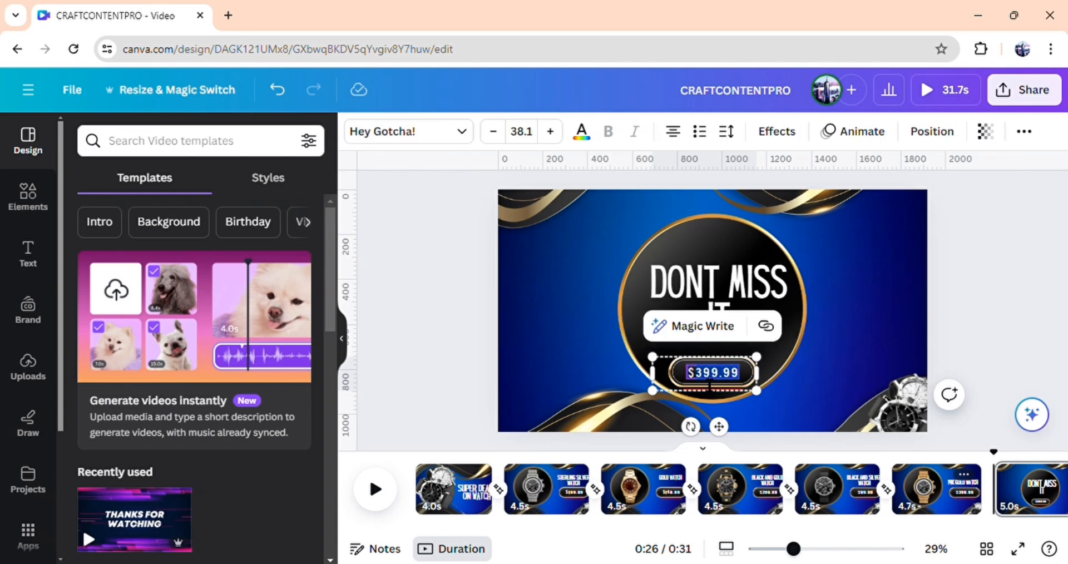
pyautogui.write('$')
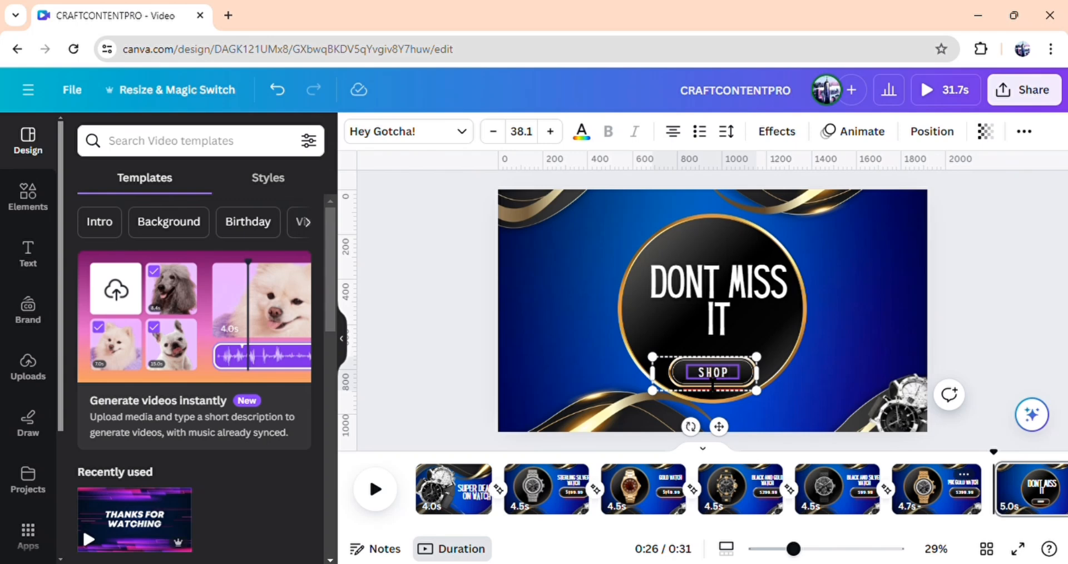
pyautogui.write('OW')
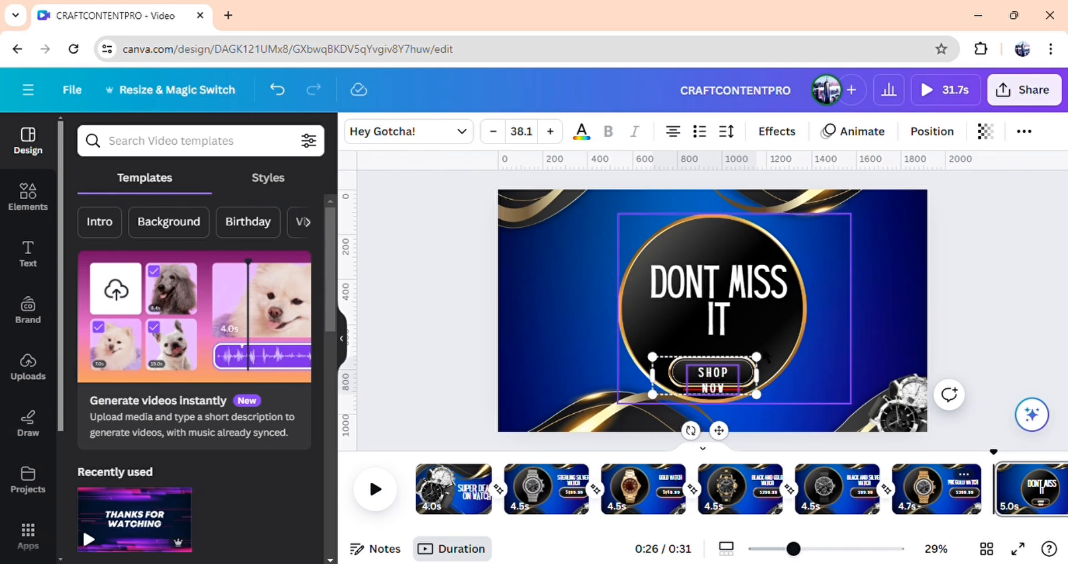
pyautogui.moveTo(757, 393); pyautogui.dragTo(783, 393)
pyautogui.click(990, 332)
pyautogui.click(724, 372)
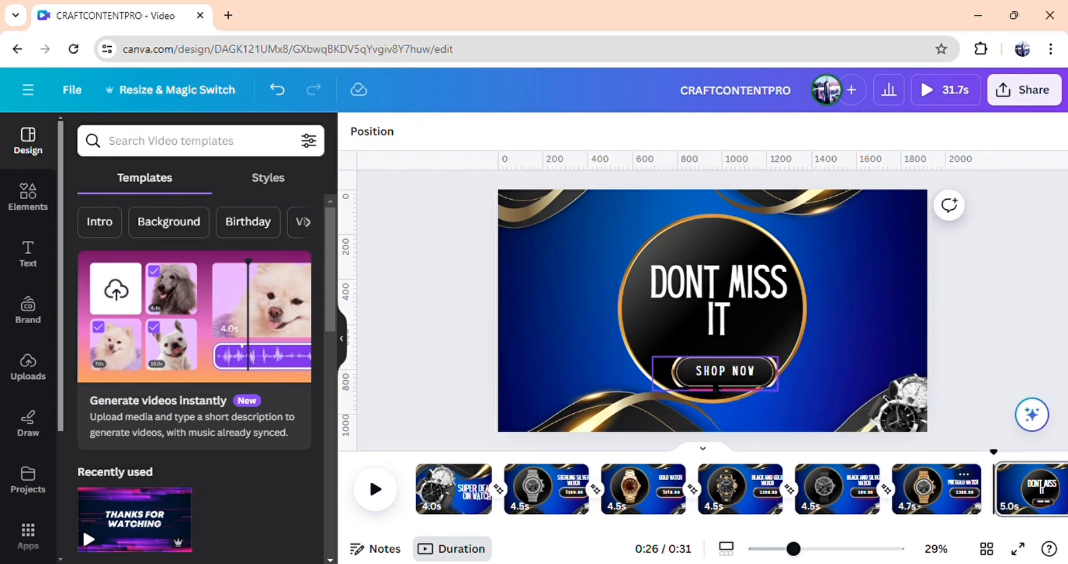
# Ungroup the SHOP NOW button, fit its frame around the text, and move it up beneath the heading.
pyautogui.moveTo(781, 363); pyautogui.dragTo(724, 342)
pyautogui.click(553, 366)
pyautogui.click(752, 316)
pyautogui.click(837, 334)
pyautogui.click(726, 362)
pyautogui.moveTo(712, 379); pyautogui.dragTo(743, 440)
pyautogui.click(558, 376)
pyautogui.click(731, 379)
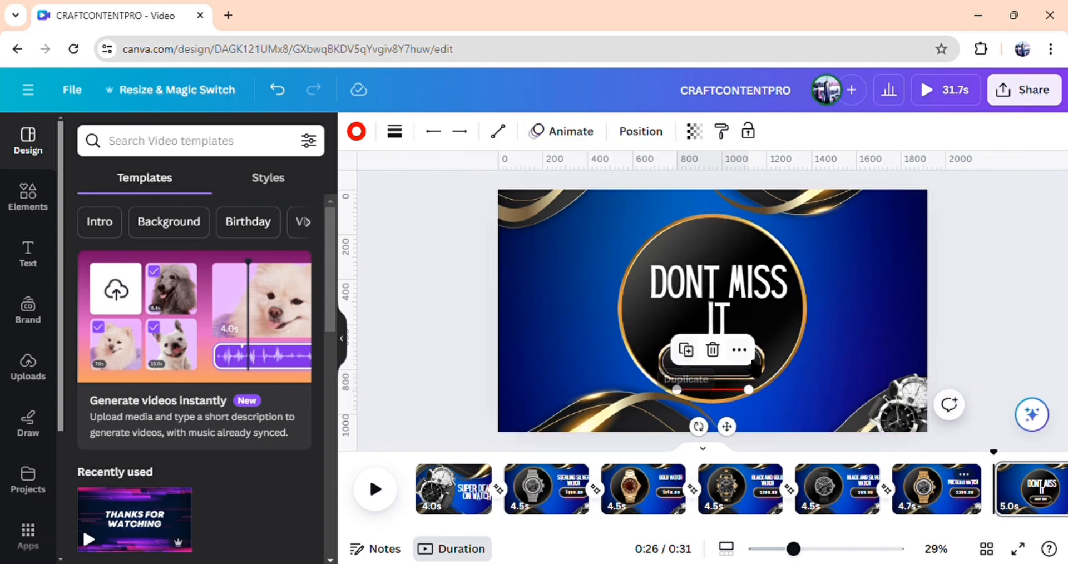
pyautogui.click(756, 365)
pyautogui.click(755, 365)
pyautogui.moveTo(770, 362); pyautogui.dragTo(785, 371)
pyautogui.click(815, 328)
# Move the circle aside to the page's left edge and align the red underline beneath the SHOP NOW button.
pyautogui.moveTo(813, 326); pyautogui.dragTo(585, 320)
pyautogui.click(681, 372)
pyautogui.moveTo(740, 389); pyautogui.dragTo(734, 394)
pyautogui.moveTo(660, 364); pyautogui.dragTo(659, 364)
pyautogui.click(819, 350)
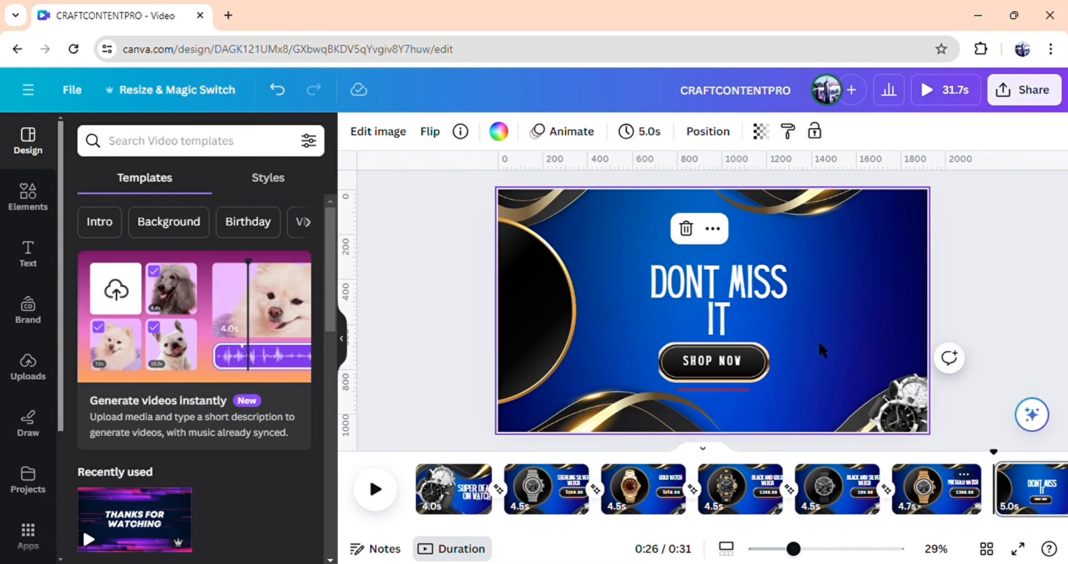
# Group the SHOP NOW text, its frame and the red underline into one object.
pyautogui.moveTo(848, 345); pyautogui.dragTo(731, 369)
pyautogui.moveTo(826, 398); pyautogui.dragTo(826, 424)
pyautogui.moveTo(855, 321); pyautogui.dragTo(729, 275)
pyautogui.click(839, 315)
pyautogui.click(726, 310)
pyautogui.moveTo(852, 327); pyautogui.dragTo(740, 379)
pyautogui.click(733, 303)
# Move the circle back behind the SHOP NOW button and place the "DONT MISS IT" heading inside it again.
pyautogui.moveTo(598, 320); pyautogui.dragTo(765, 337)
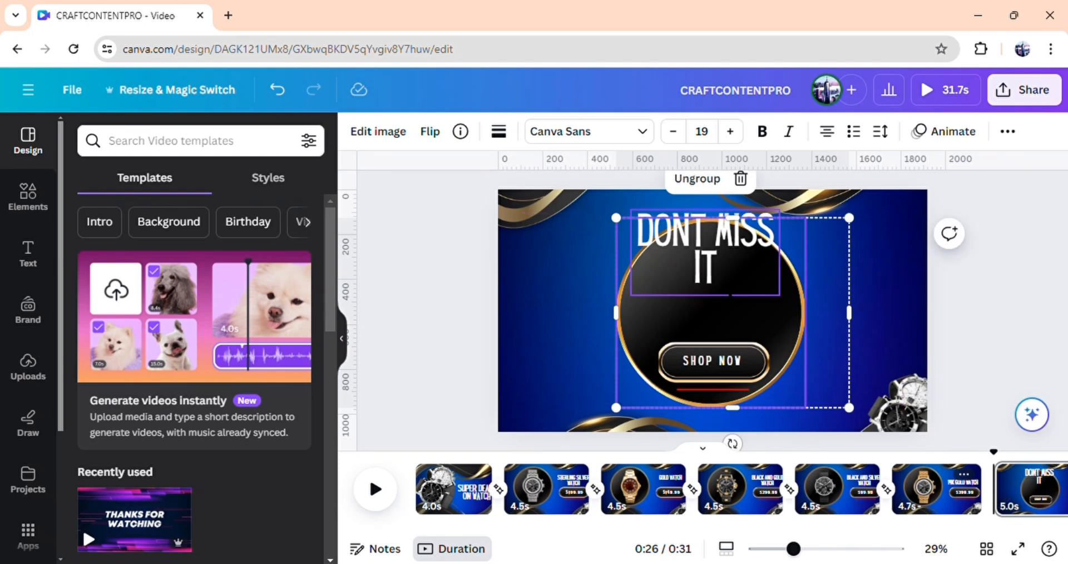
pyautogui.moveTo(713, 255); pyautogui.dragTo(724, 300)
pyautogui.click(987, 314)
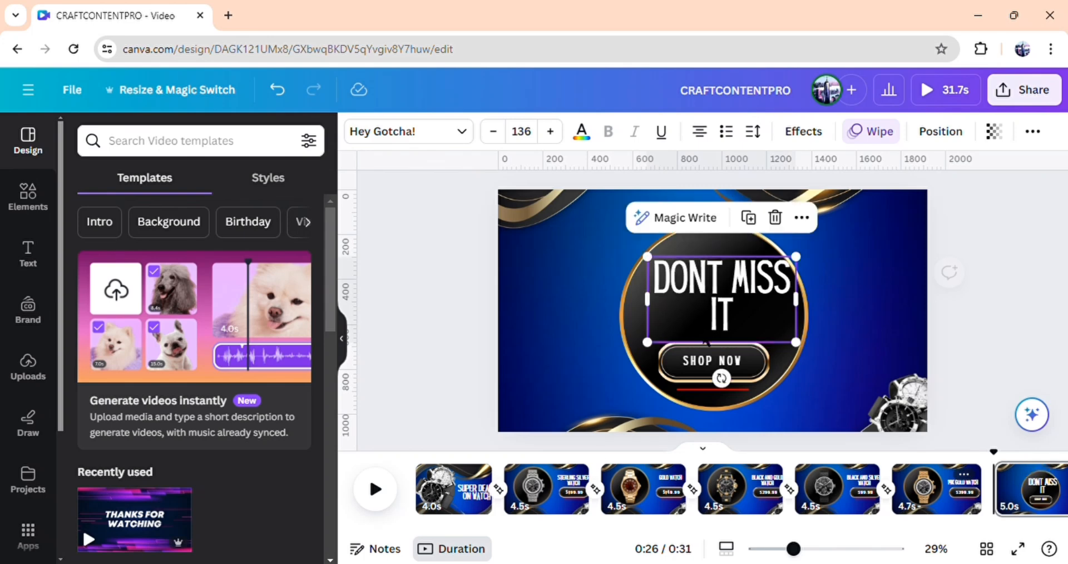
# Rotate the lower gold wave on the seventh page nearly upright and place it along the page's right edge.
pyautogui.moveTo(671, 428); pyautogui.dragTo(673, 357)
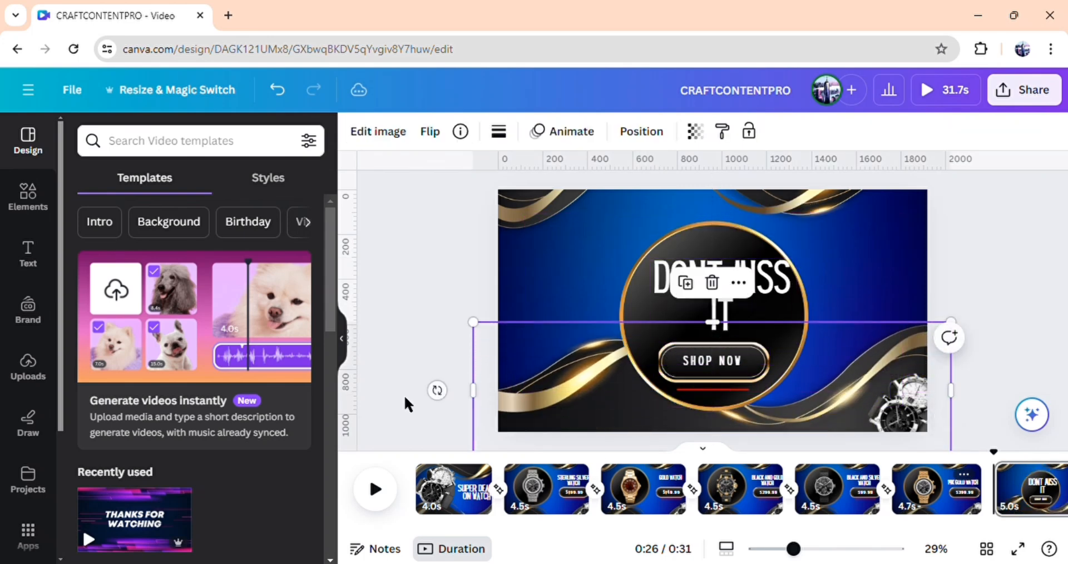
pyautogui.moveTo(436, 388); pyautogui.dragTo(718, 453)
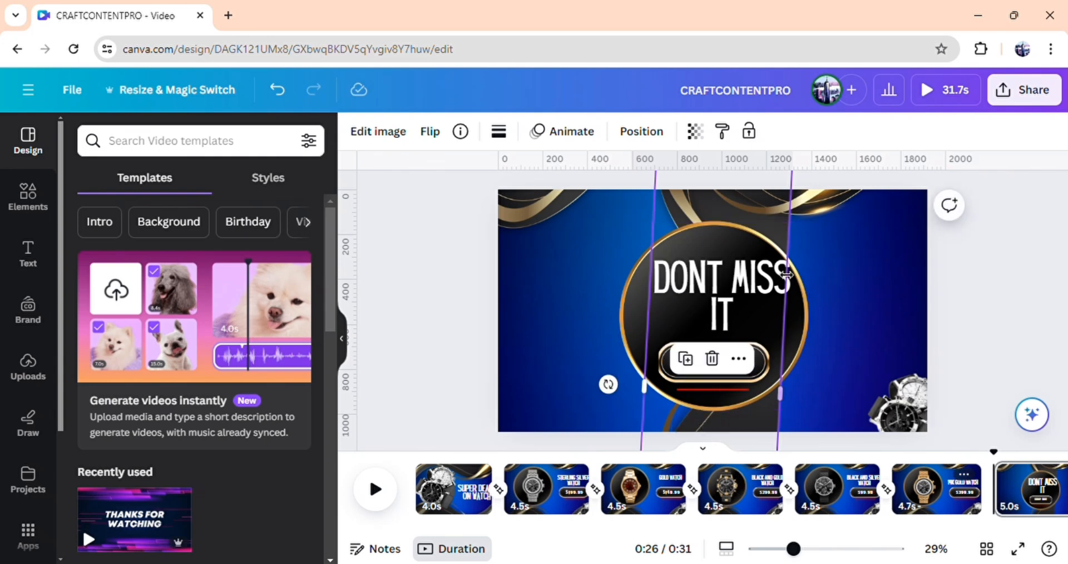
pyautogui.moveTo(784, 232); pyautogui.dragTo(937, 238)
# Rotate the upper gold wave to -90° and place it along the page's left edge.
pyautogui.click(779, 213)
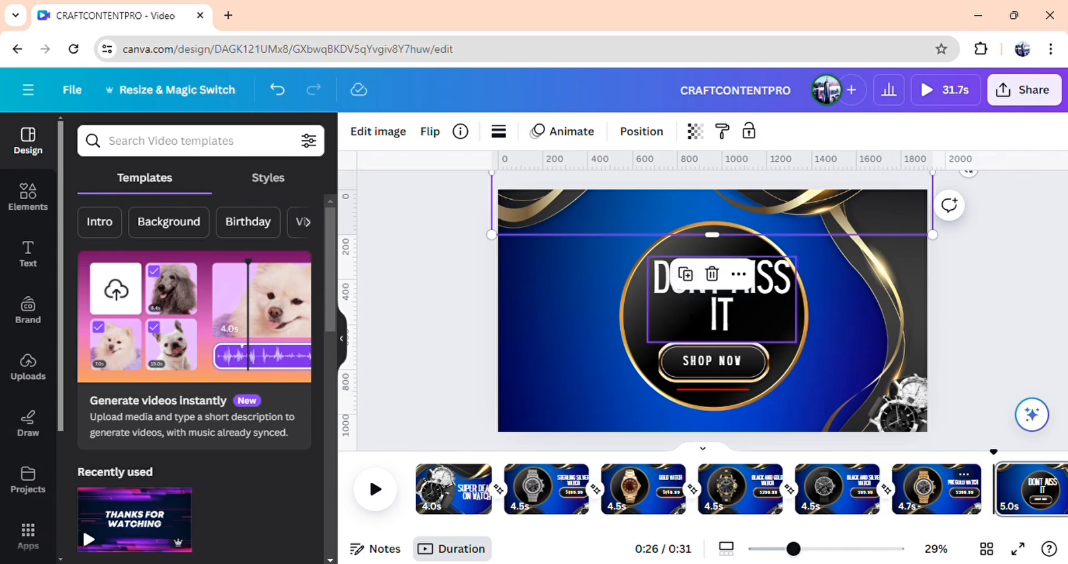
pyautogui.moveTo(646, 186); pyautogui.dragTo(592, 282)
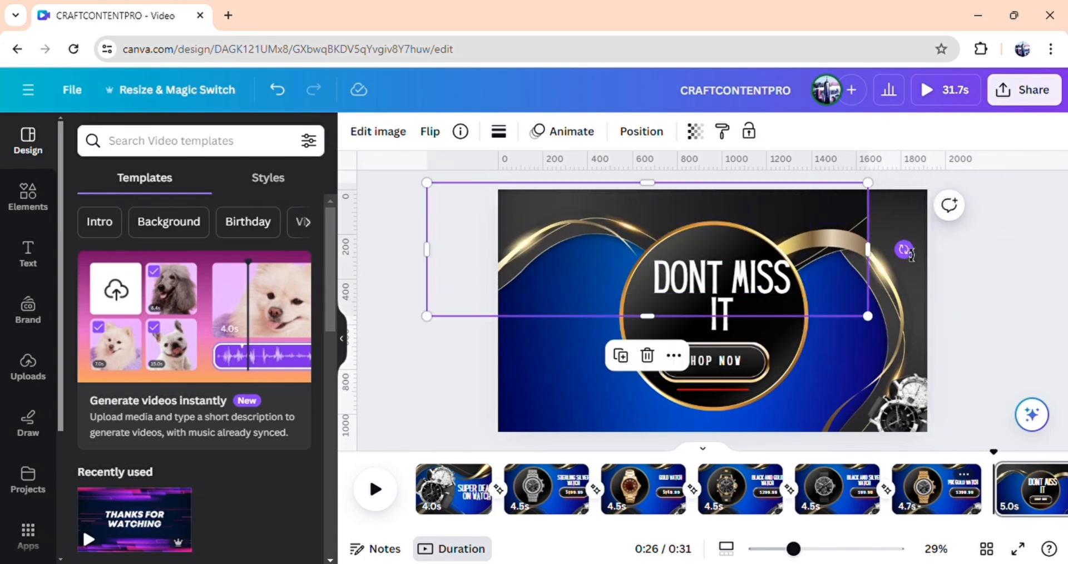
pyautogui.moveTo(904, 250); pyautogui.dragTo(649, 86)
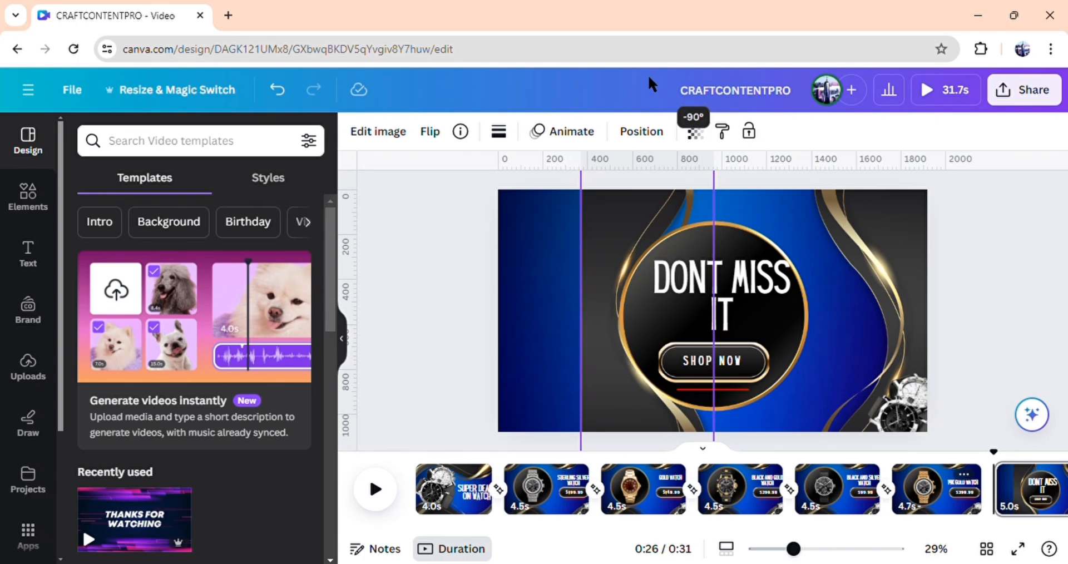
pyautogui.moveTo(596, 210); pyautogui.dragTo(489, 236)
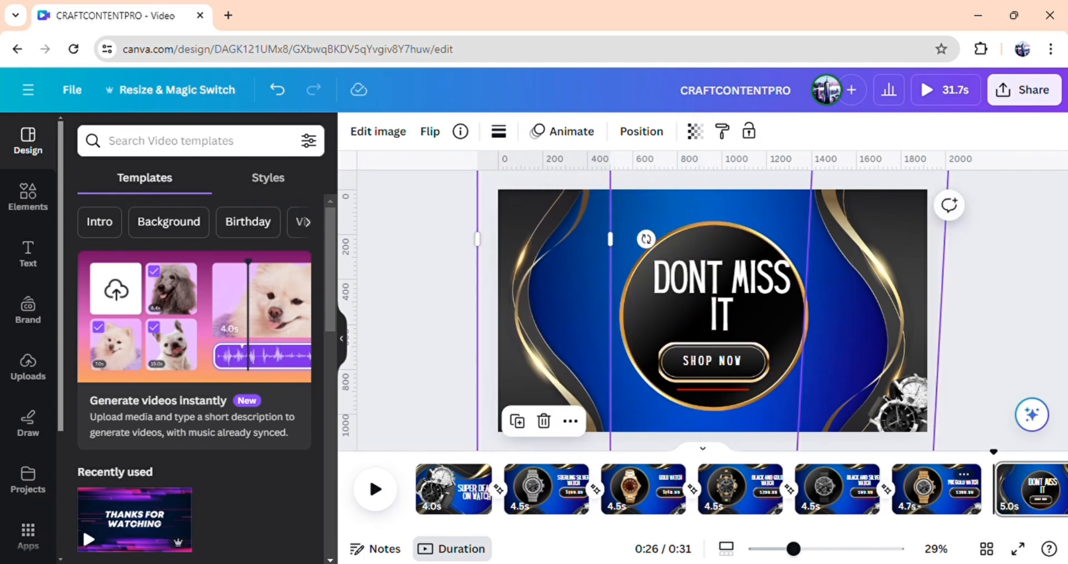
# Move the pair of watches from the page's lower-right corner to the space left of the circle.
pyautogui.click(893, 413)
pyautogui.moveTo(893, 413); pyautogui.dragTo(563, 309)
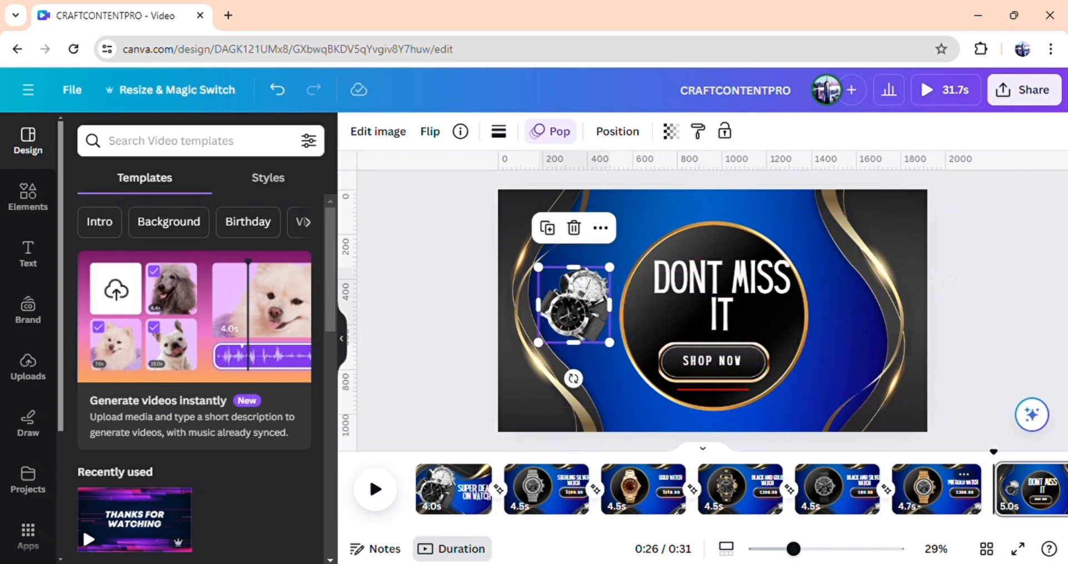
pyautogui.click(994, 377)
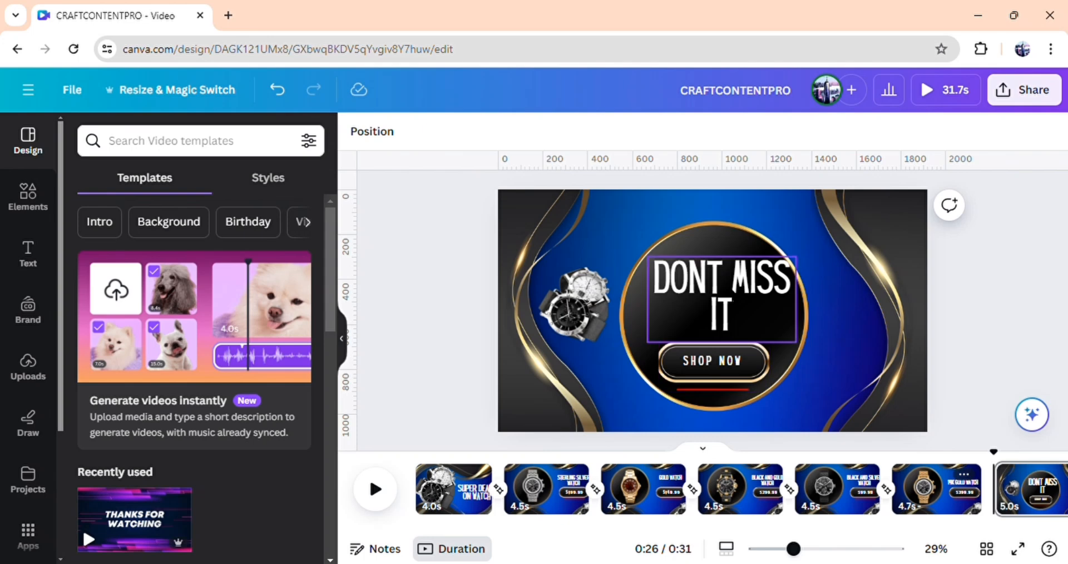
# Centre the "DONT MISS IT" heading and the SHOP NOW button group horizontally inside the circle.
pyautogui.moveTo(722, 296); pyautogui.dragTo(714, 300)
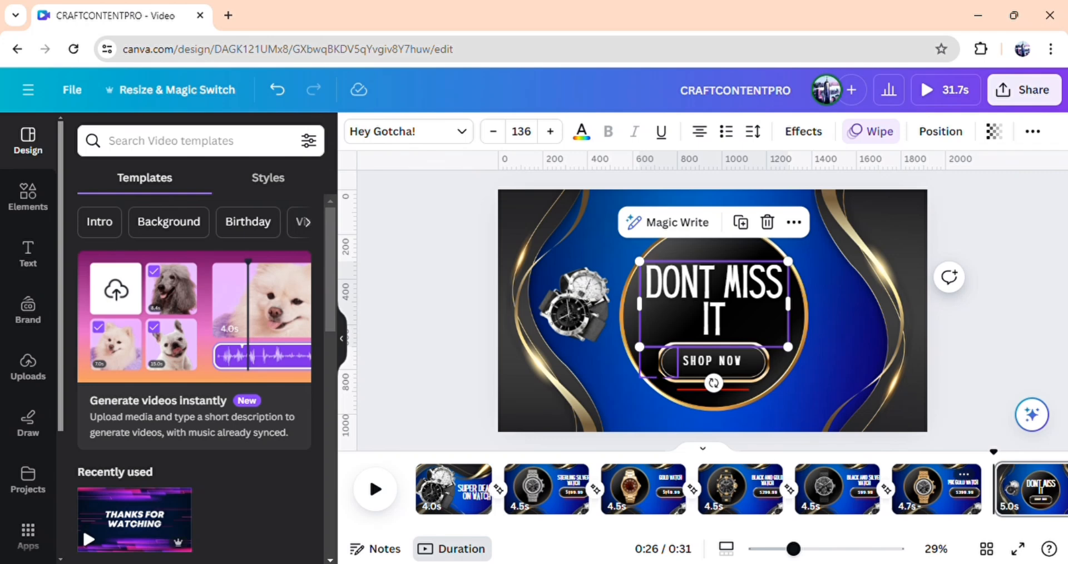
pyautogui.click(666, 375)
pyautogui.moveTo(668, 371); pyautogui.dragTo(661, 372)
pyautogui.click(619, 385)
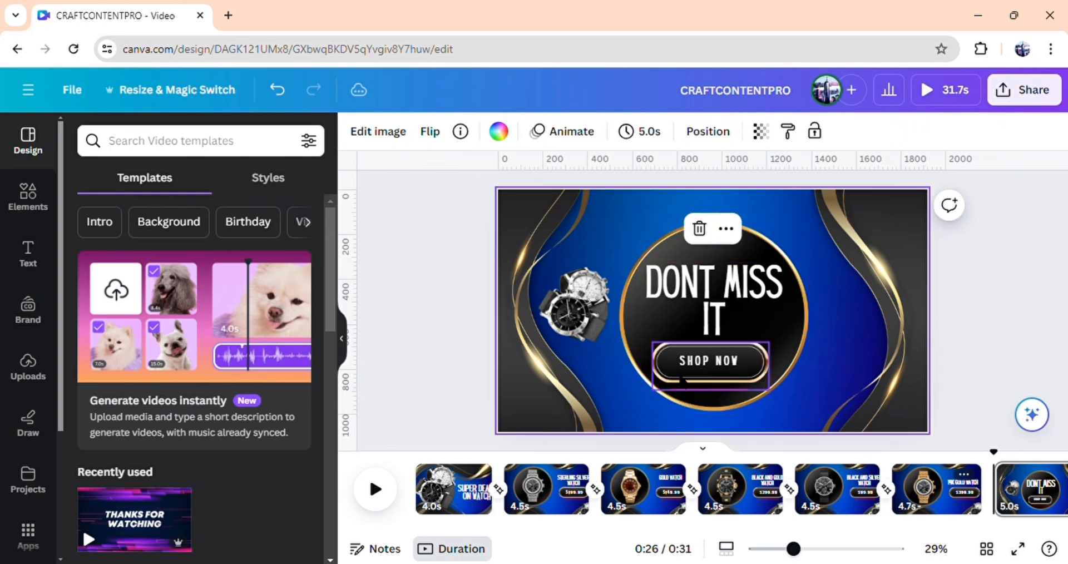
pyautogui.doubleClick(711, 380)
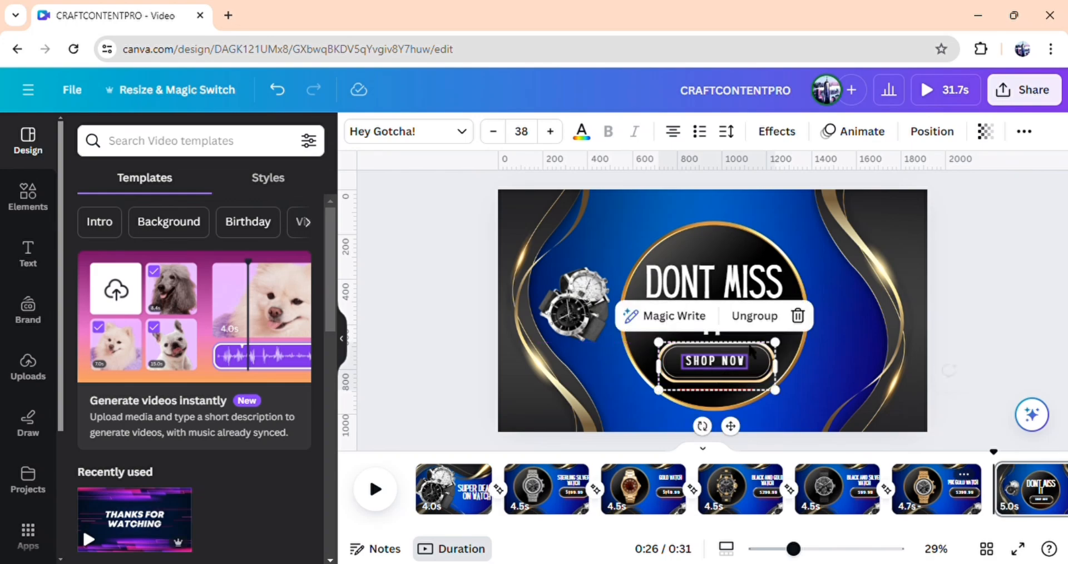
pyautogui.click(991, 323)
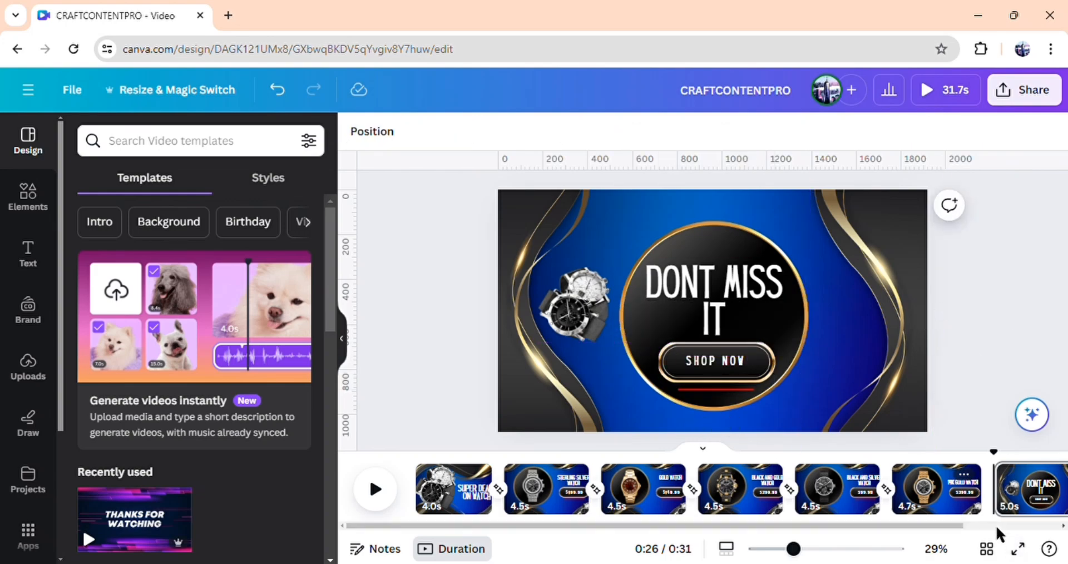
# Add a Match & Move transition between the 14K gold watch page and the closing page.
pyautogui.click(990, 490)
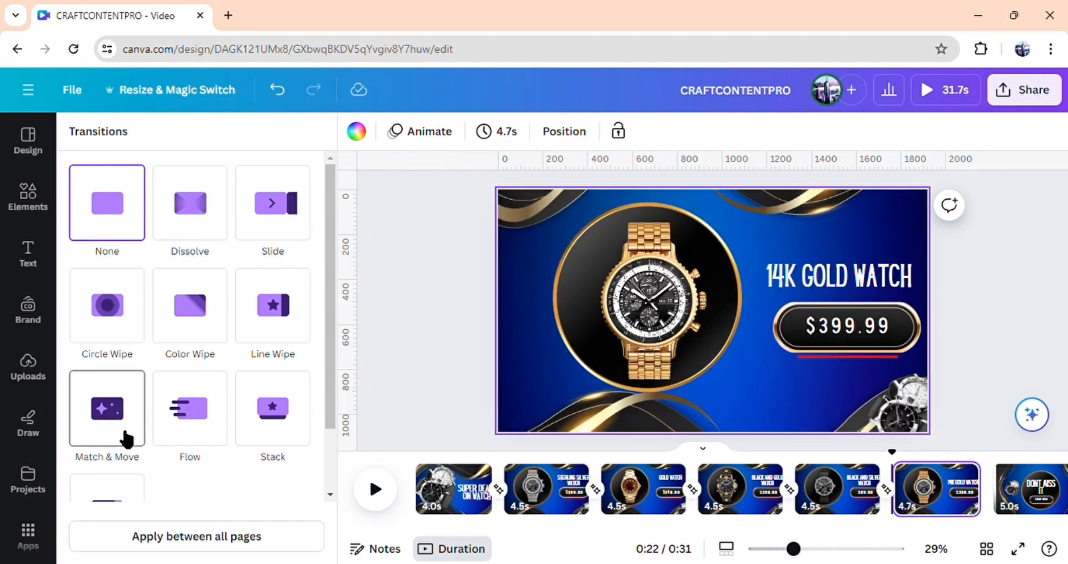
pyautogui.click(128, 440)
pyautogui.click(398, 403)
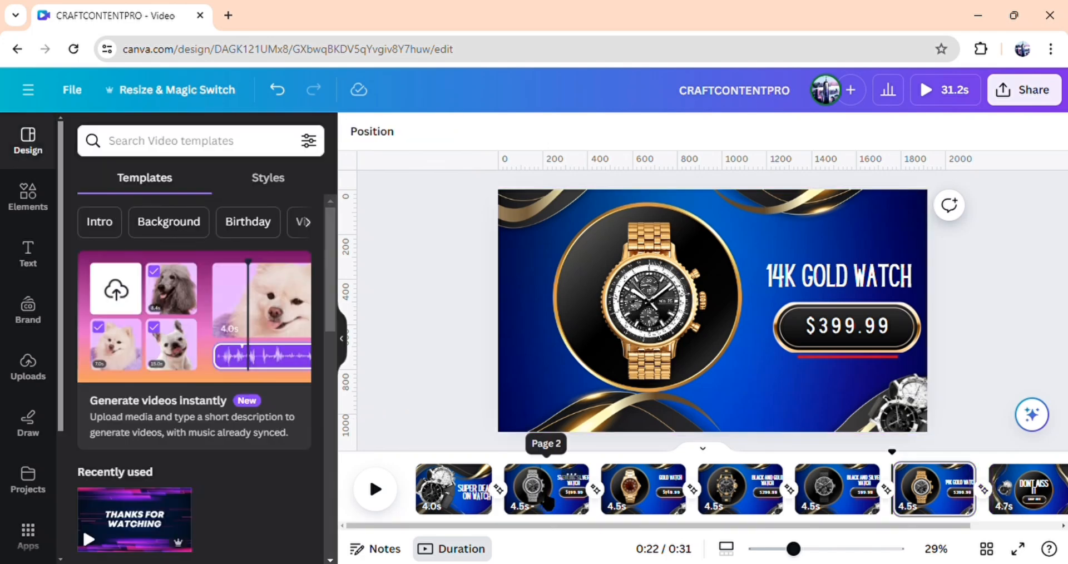
# Play the video from the first page to check the pages and their transitions.
pyautogui.click(548, 504)
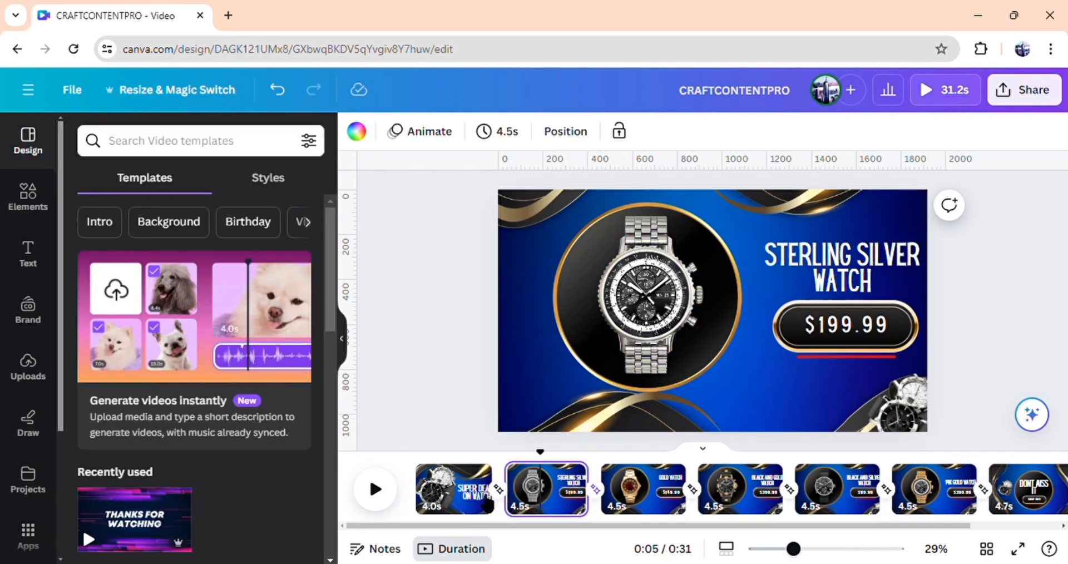
pyautogui.click(453, 489)
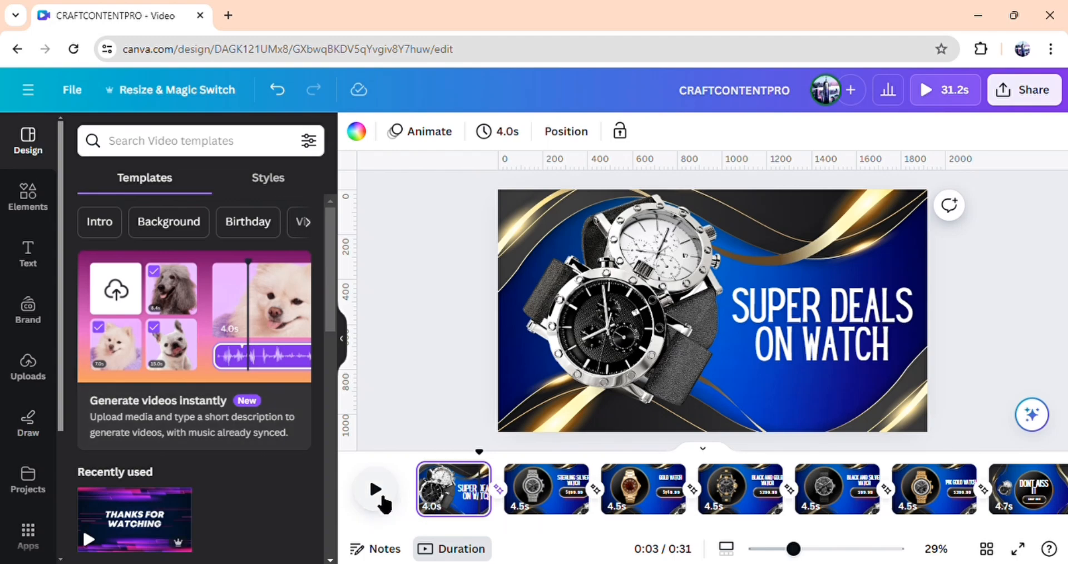
pyautogui.click(376, 490)
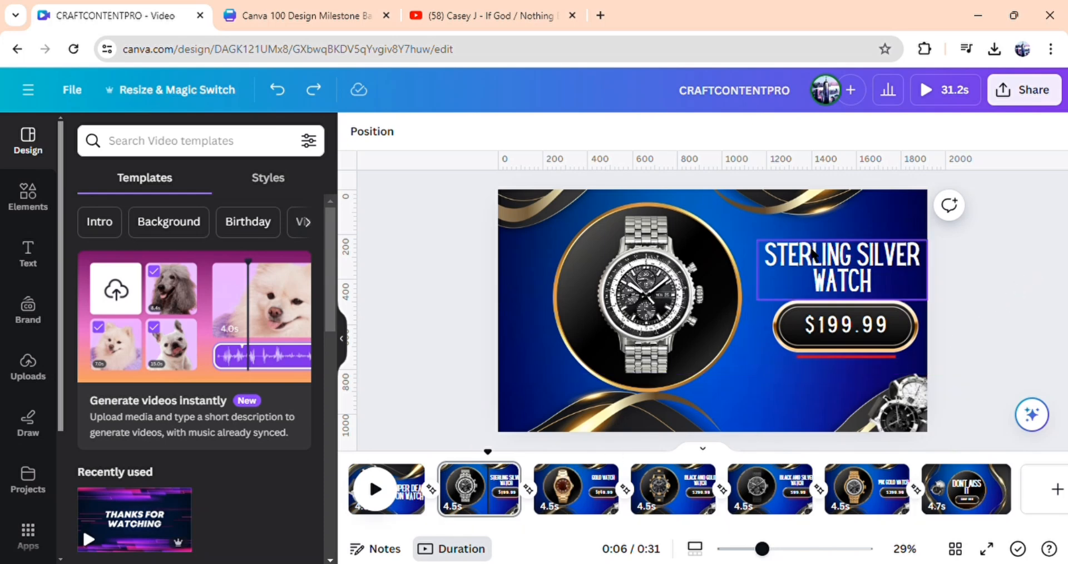
# Shorten the heading's timing to 4.5 seconds on both the sterling silver watch page and the gold watch page.
pyautogui.click(844, 257)
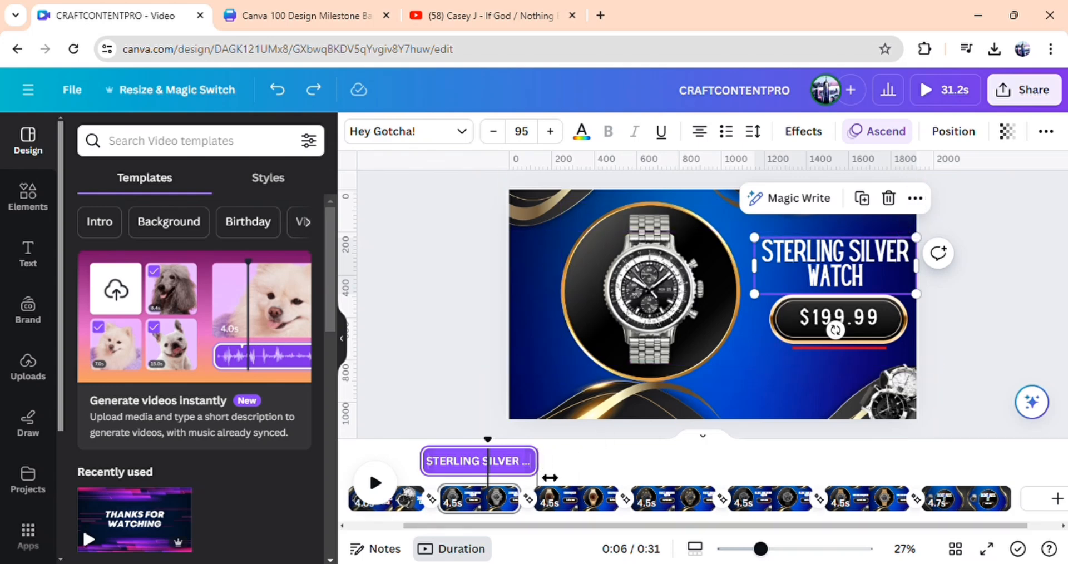
pyautogui.moveTo(547, 477); pyautogui.dragTo(524, 479)
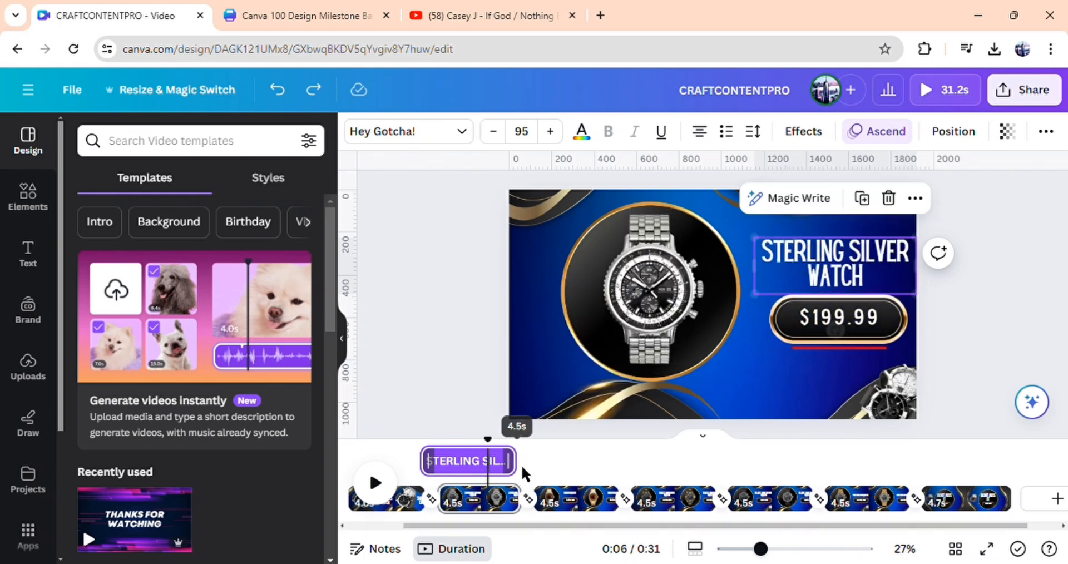
pyautogui.click(569, 497)
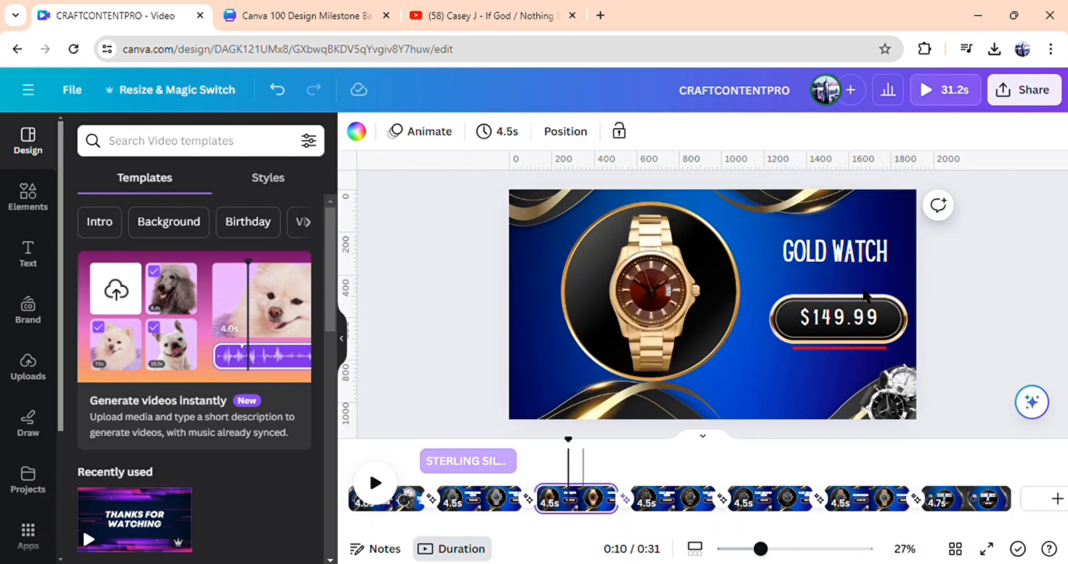
pyautogui.click(878, 258)
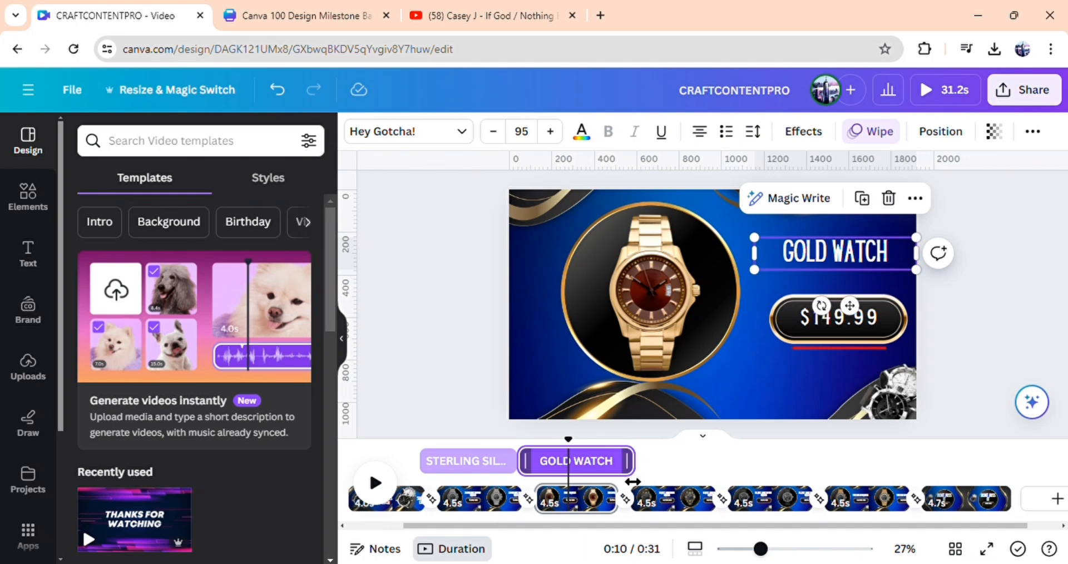
pyautogui.moveTo(633, 482); pyautogui.dragTo(618, 487)
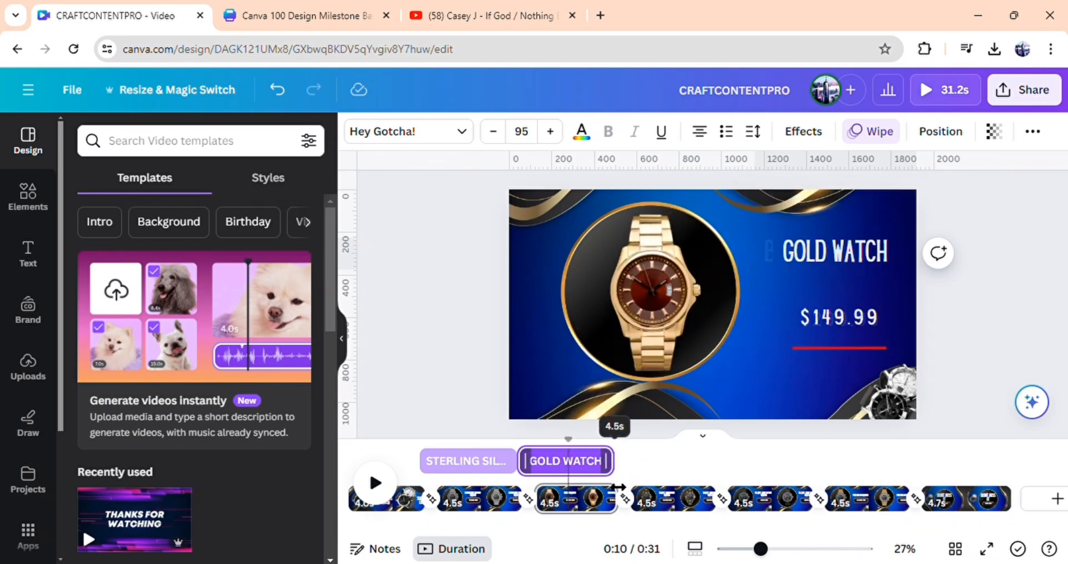
# Trim the heading timing on the black and gold and the black and silver watch pages to their pages' length.
pyautogui.click(672, 499)
pyautogui.click(833, 249)
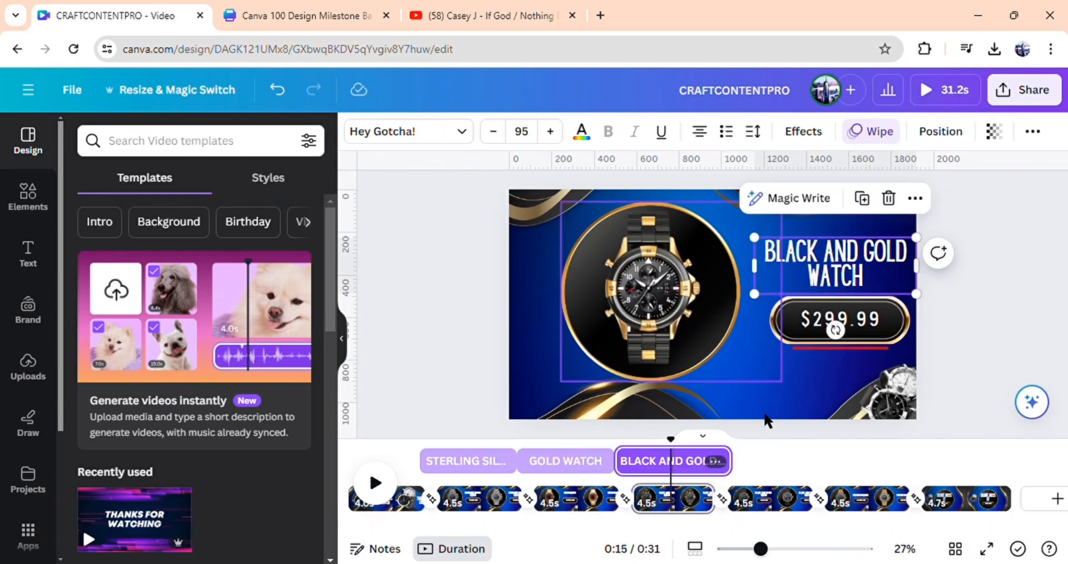
pyautogui.moveTo(730, 477); pyautogui.dragTo(715, 477)
pyautogui.click(761, 497)
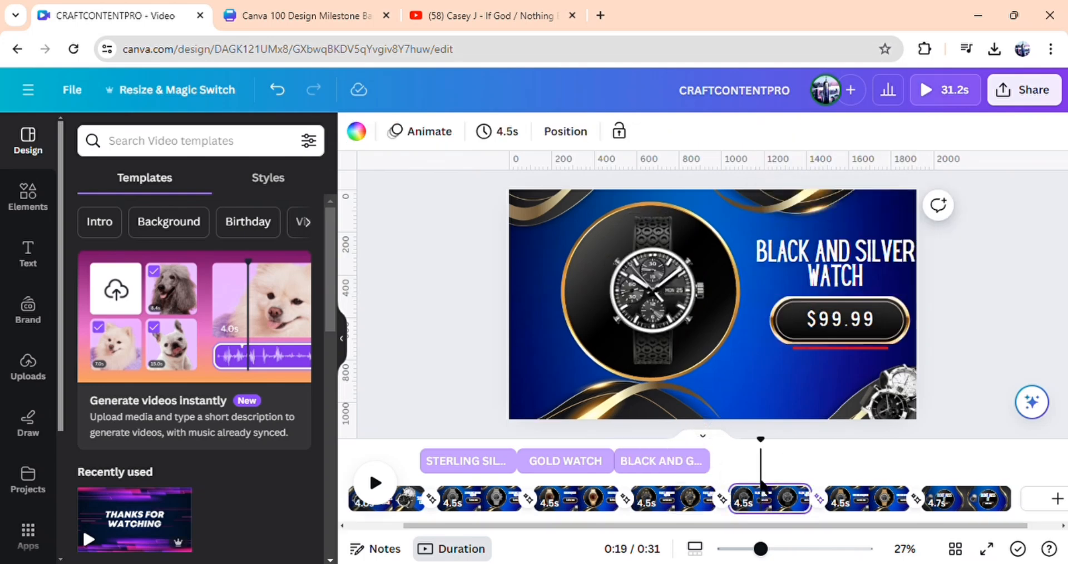
pyautogui.click(869, 288)
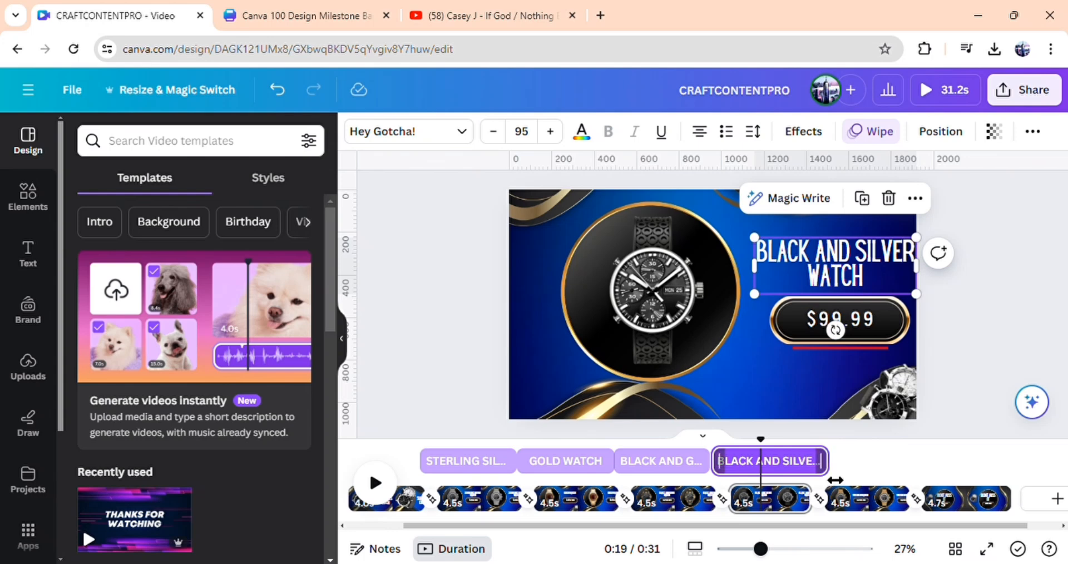
pyautogui.moveTo(833, 479); pyautogui.dragTo(814, 481)
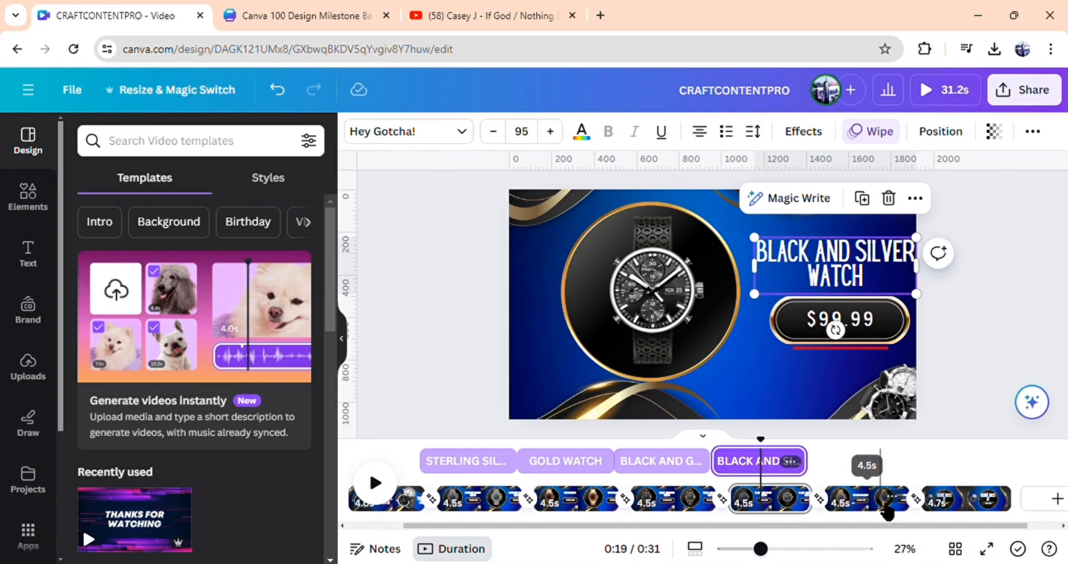
# Trim the 14K gold watch heading's timing to its page's length and hide the element timing on the timeline.
pyautogui.click(880, 499)
pyautogui.click(868, 271)
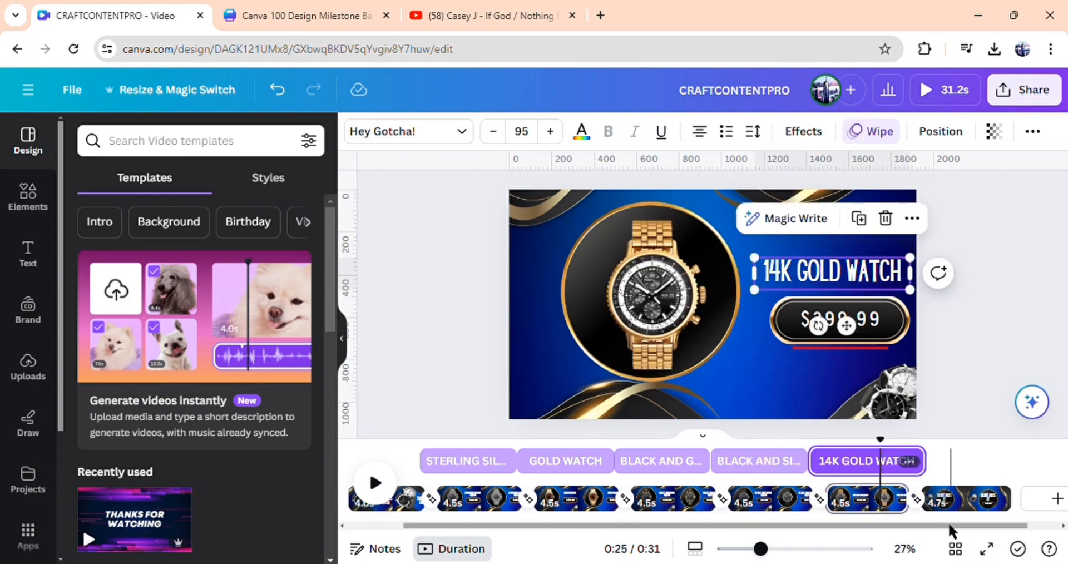
pyautogui.moveTo(925, 478); pyautogui.dragTo(911, 481)
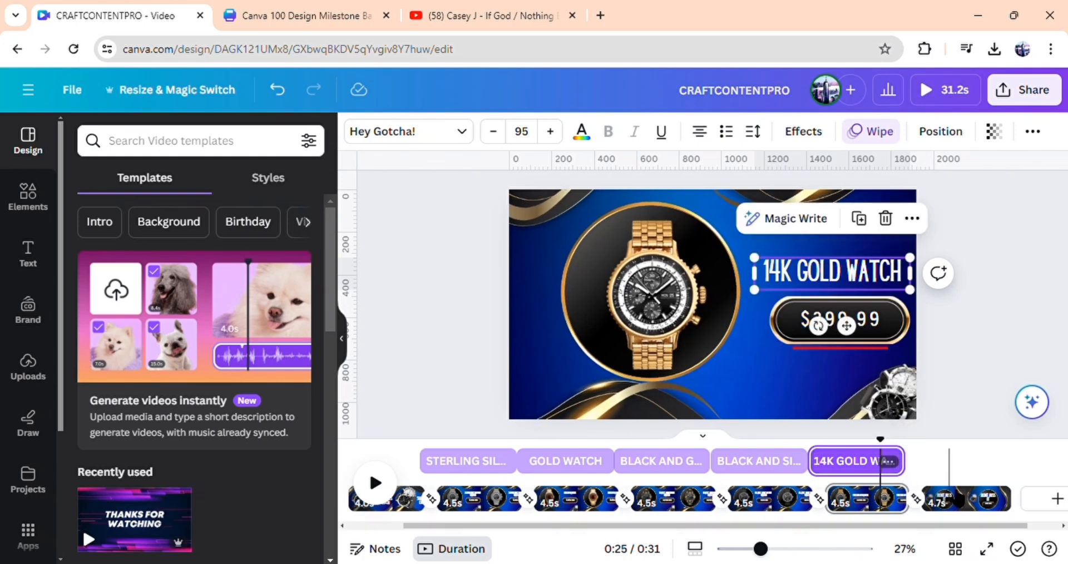
pyautogui.click(919, 222)
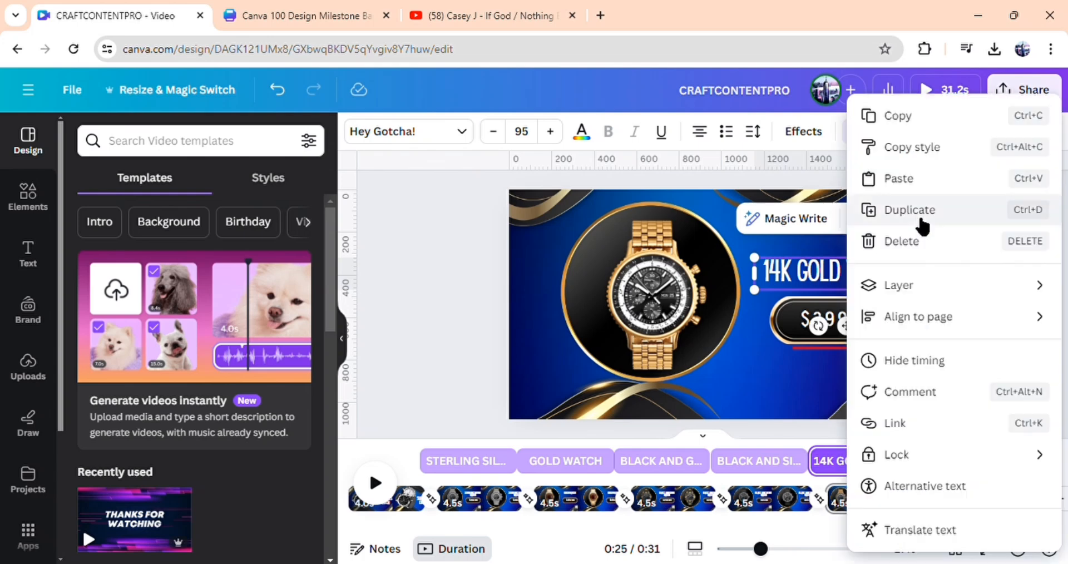
pyautogui.click(919, 362)
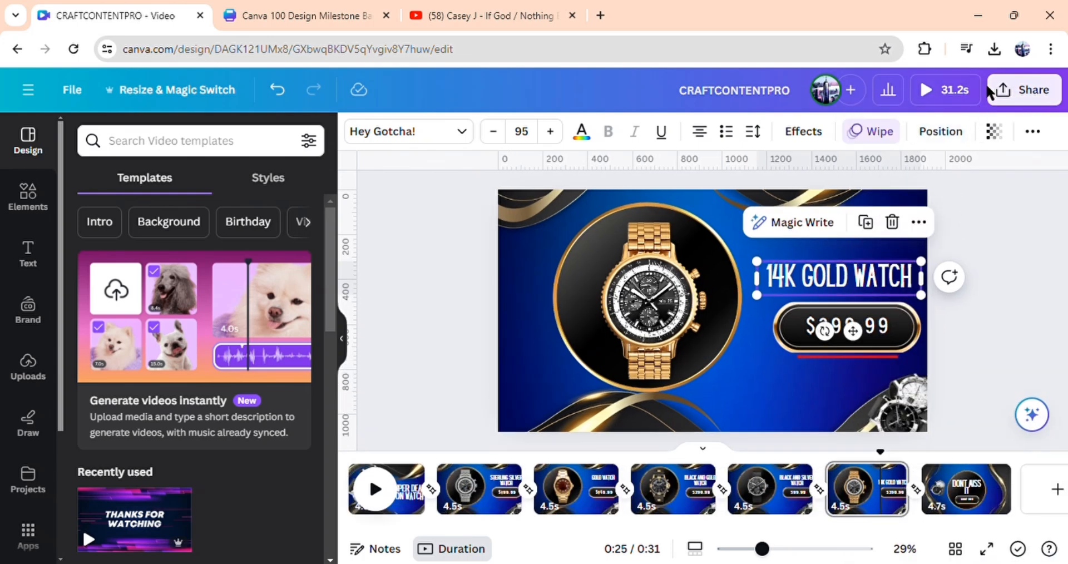